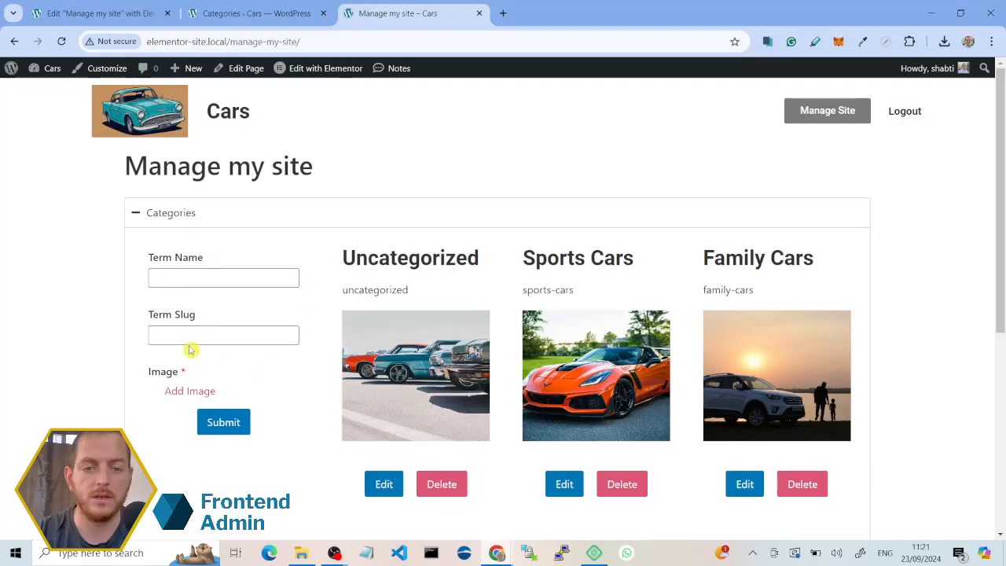
Step: Examine the Categories and Tags sections of the Manage my site page, with their term forms and existing terms
{"action": "scroll", "coordinate": [497, 306], "scroll_direction": "down", "scroll_amount": 2}
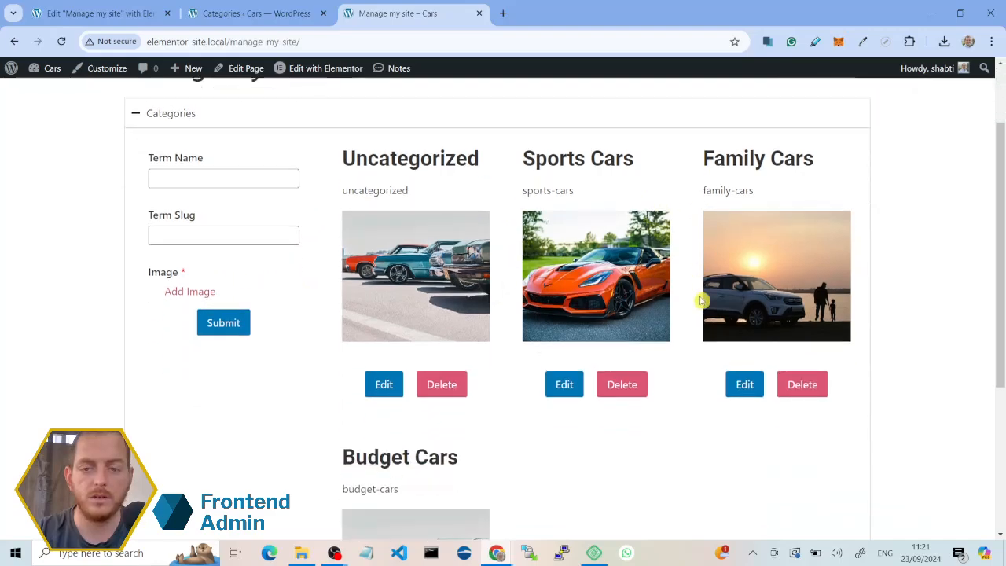
{"action": "scroll", "coordinate": [545, 319], "scroll_direction": "down", "scroll_amount": 1}
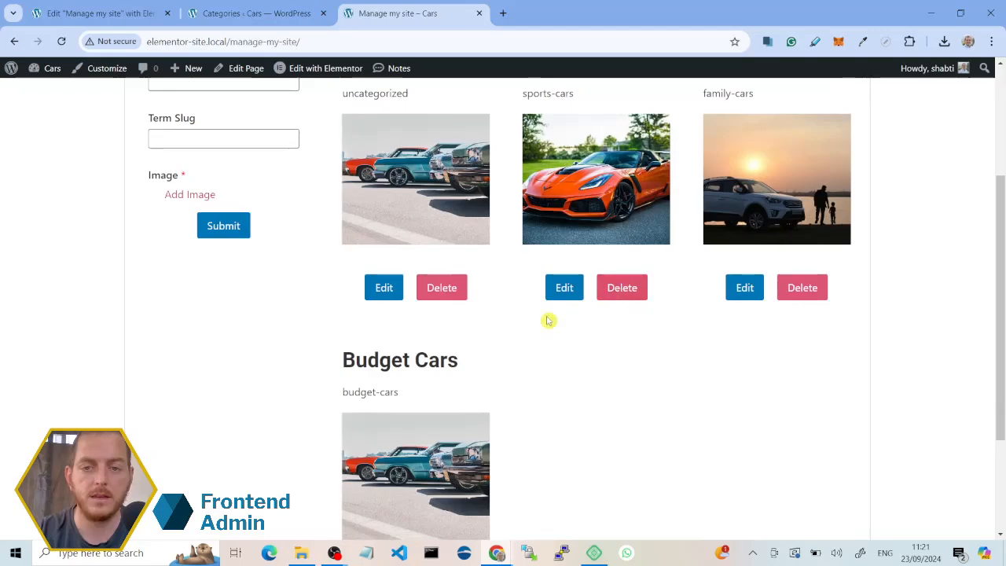
{"action": "scroll", "coordinate": [393, 268], "scroll_direction": "up", "scroll_amount": 3}
{"action": "left_click", "coordinate": [242, 219]}
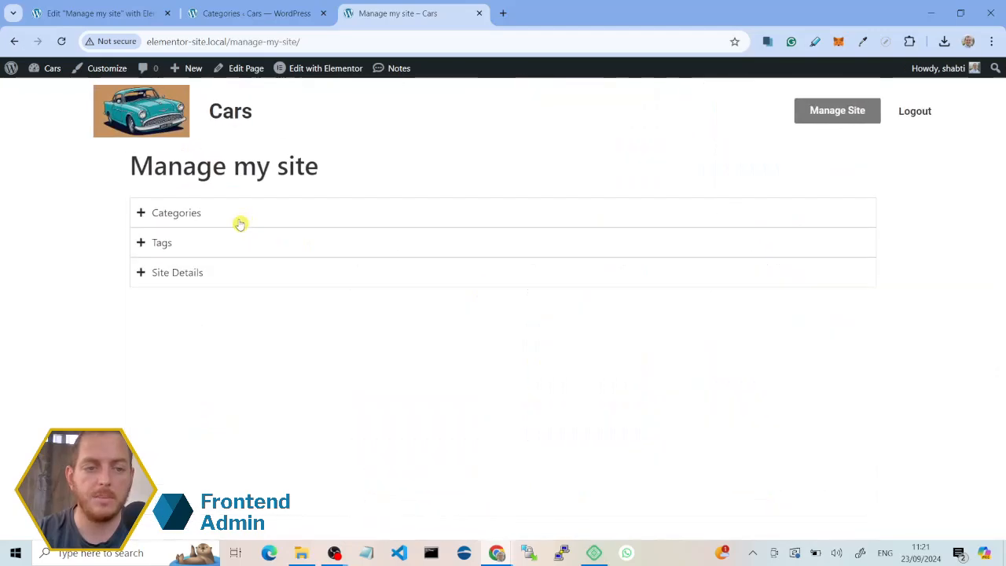
{"action": "left_click", "coordinate": [163, 245]}
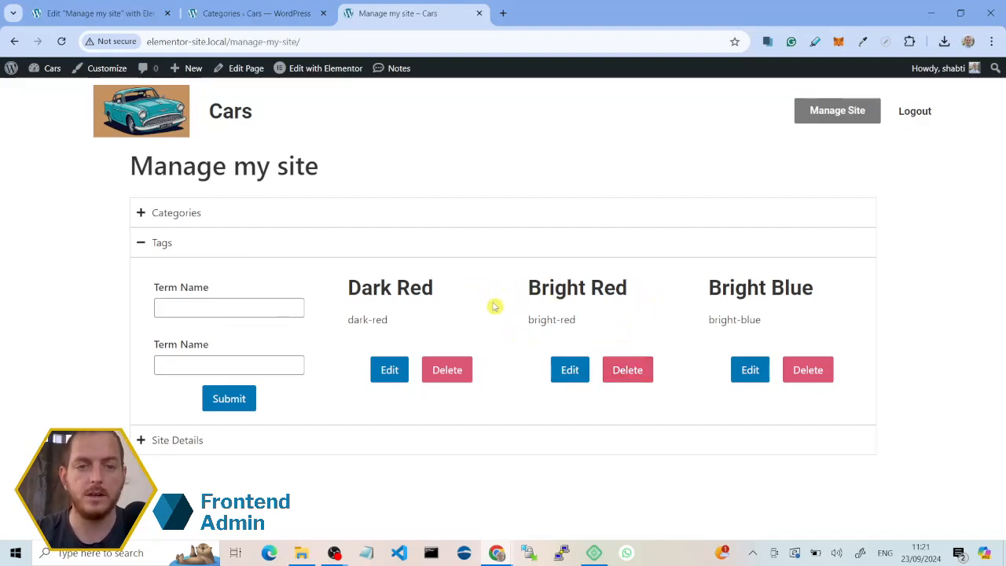
{"action": "left_click", "coordinate": [289, 249]}
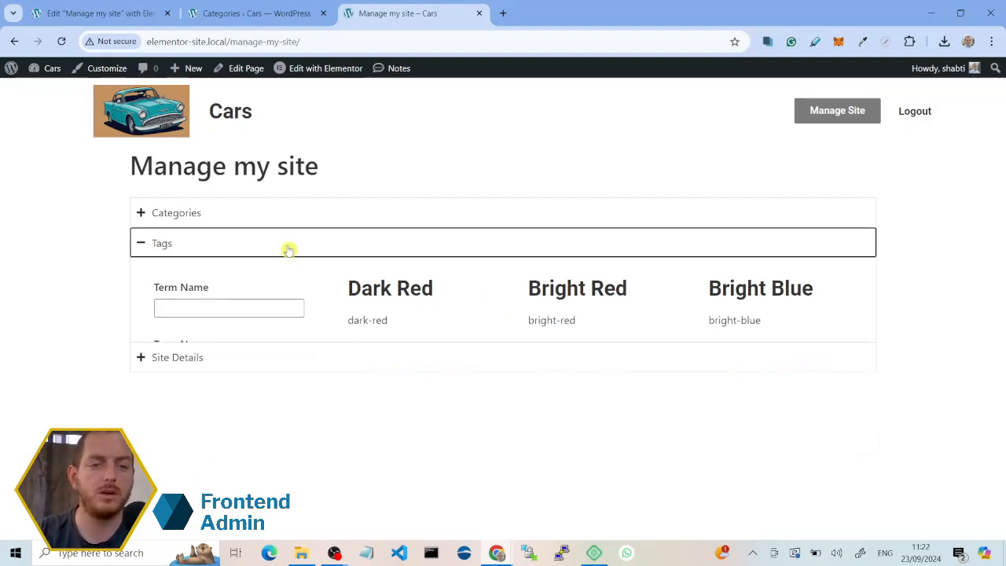
{"action": "left_click", "coordinate": [228, 222]}
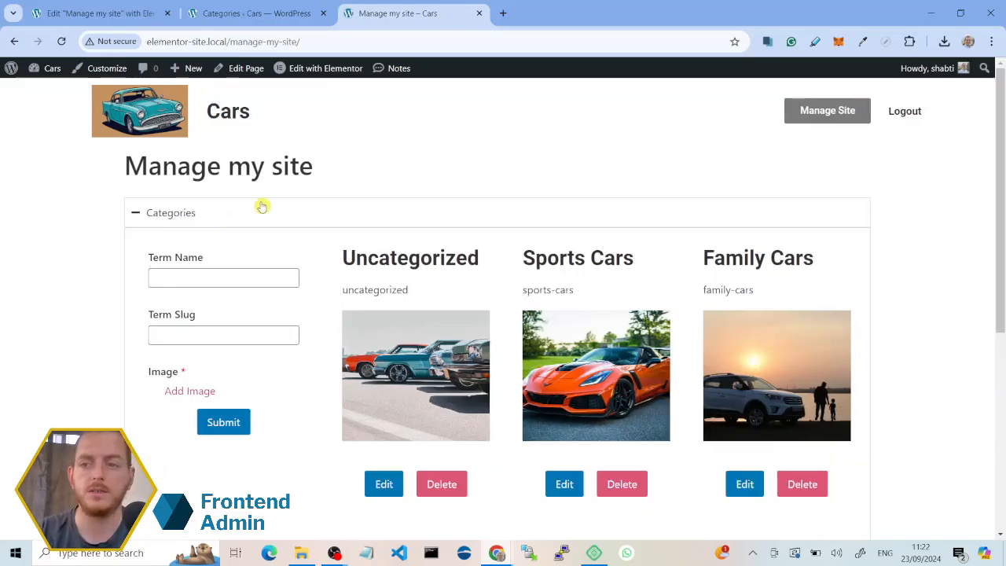
Step: Copy the Manage my site page's URL and open it in a new Incognito window
{"action": "left_click", "coordinate": [537, 46]}
{"action": "key", "text": "ctrl+c"}
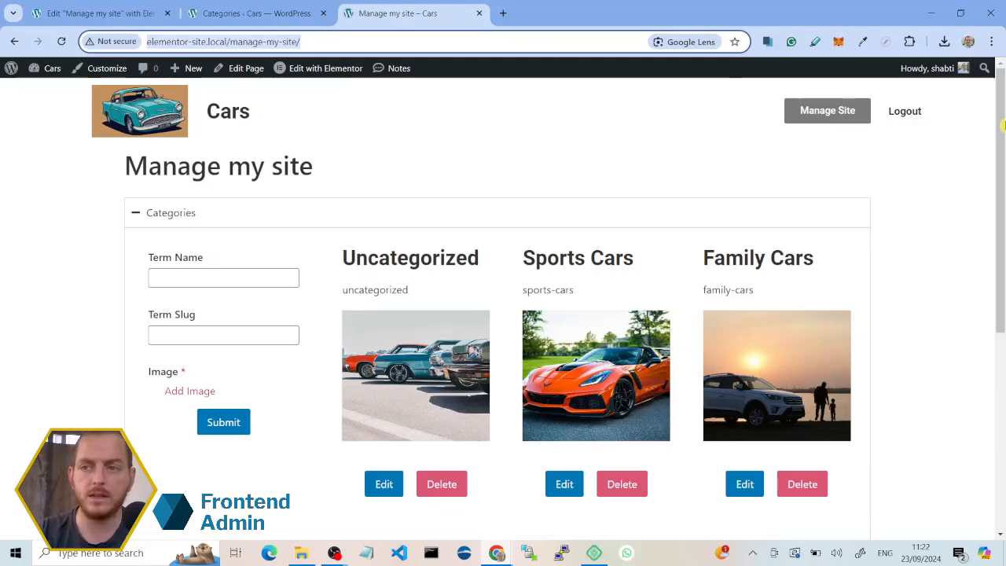
{"action": "left_click", "coordinate": [991, 41]}
{"action": "left_click", "coordinate": [943, 105]}
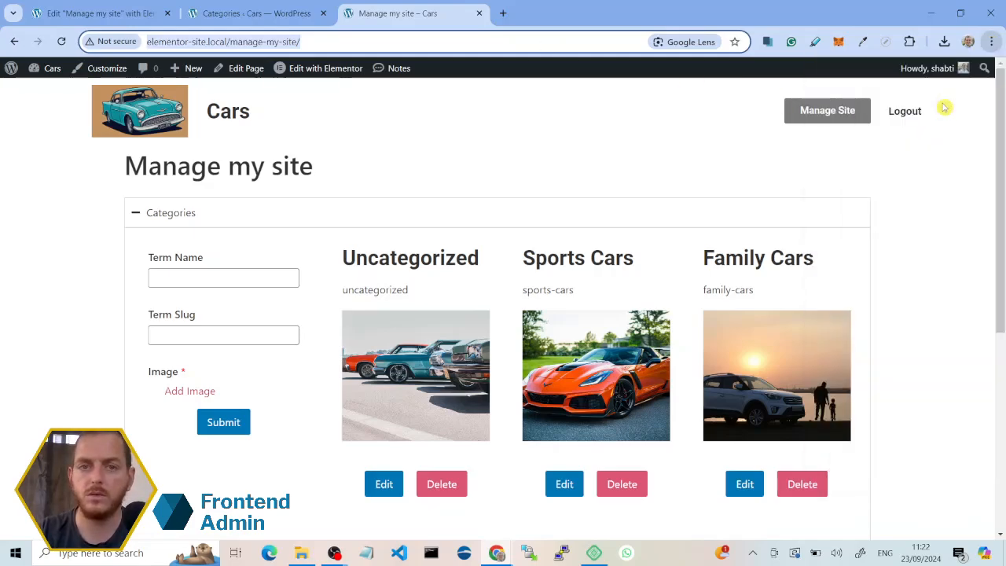
{"action": "key", "text": "ctrl+v"}
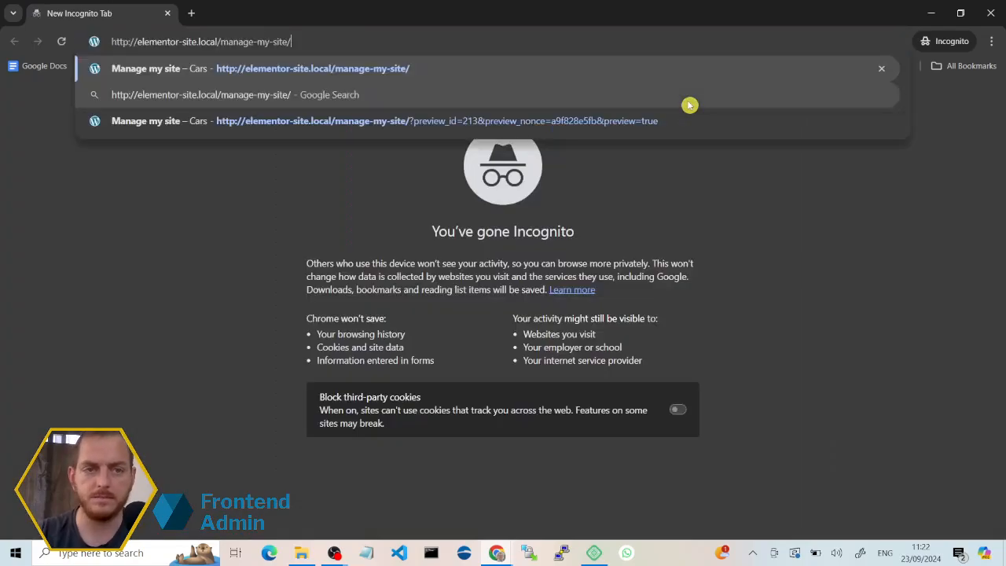
{"action": "key", "text": "Return"}
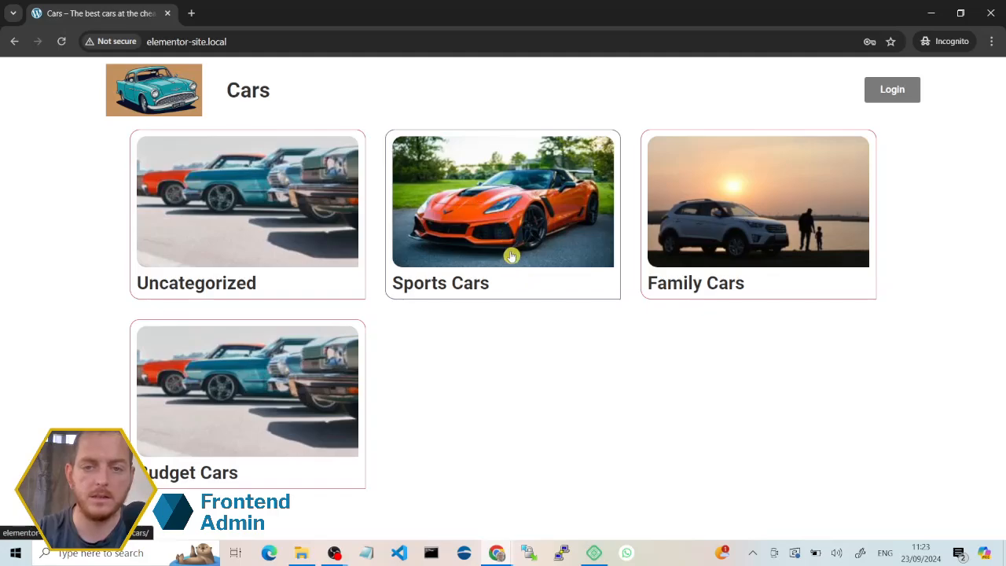
Step: Log in to the site with the saved editor account, filling in its username and password
{"action": "left_click", "coordinate": [877, 95]}
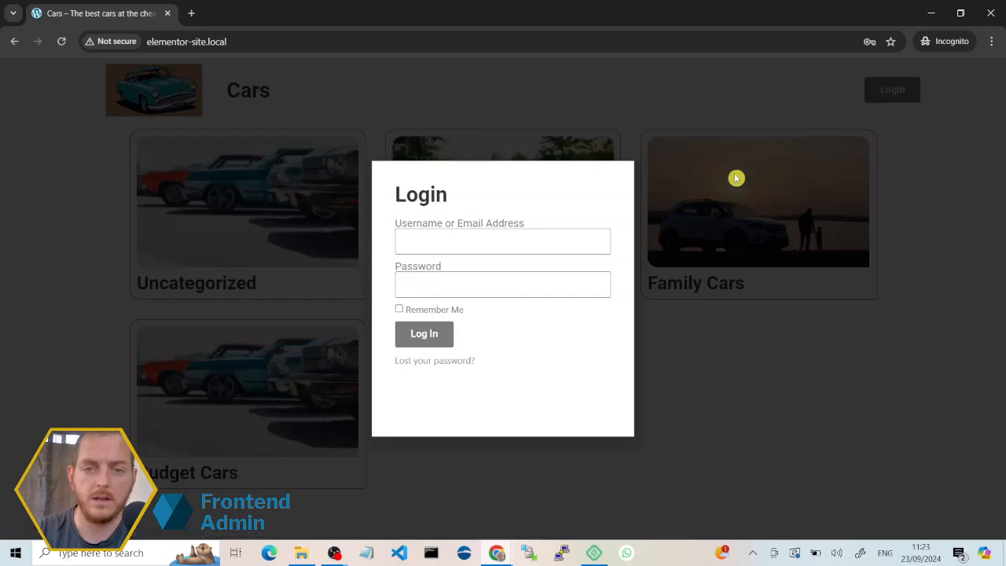
{"action": "left_click", "coordinate": [498, 252]}
{"action": "left_click", "coordinate": [514, 288]}
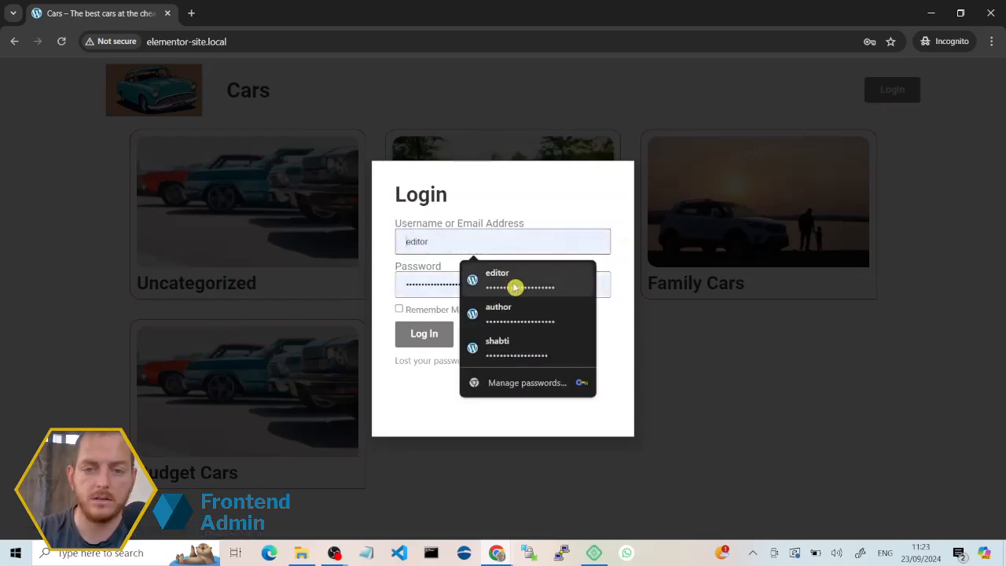
{"action": "left_click", "coordinate": [429, 334]}
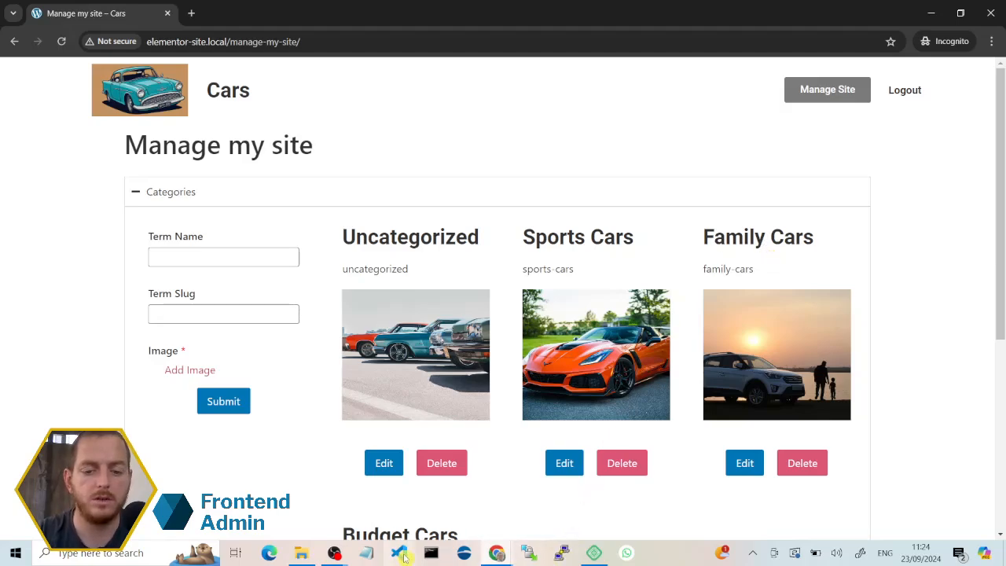
Step: Return to the main browser window, open the WordPress dashboard in a new tab and go to Frontend Admin's Dashboard settings
{"action": "mouse_move", "coordinate": [493, 553]}
{"action": "left_click", "coordinate": [638, 495]}
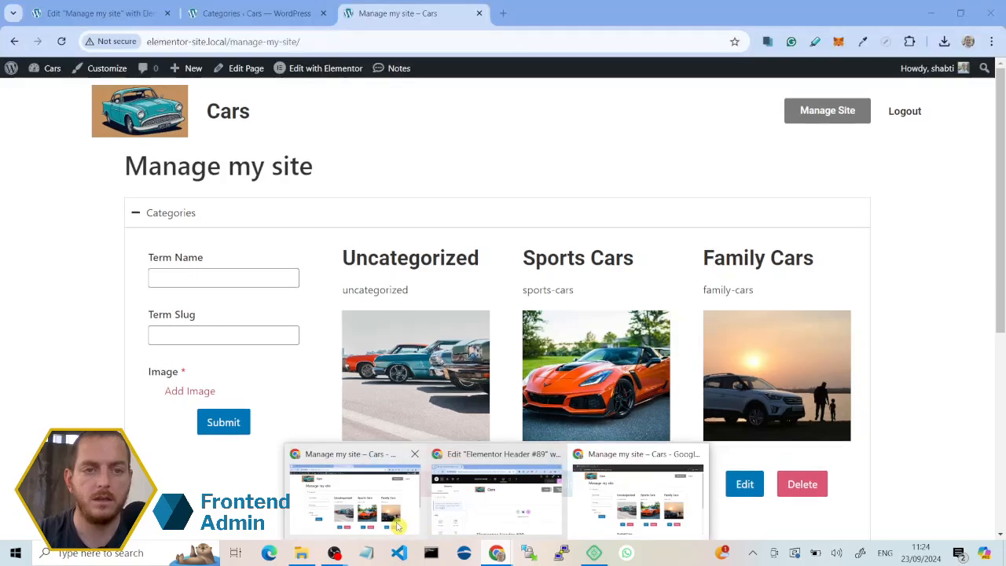
{"action": "right_click", "coordinate": [53, 70]}
{"action": "left_click", "coordinate": [102, 76]}
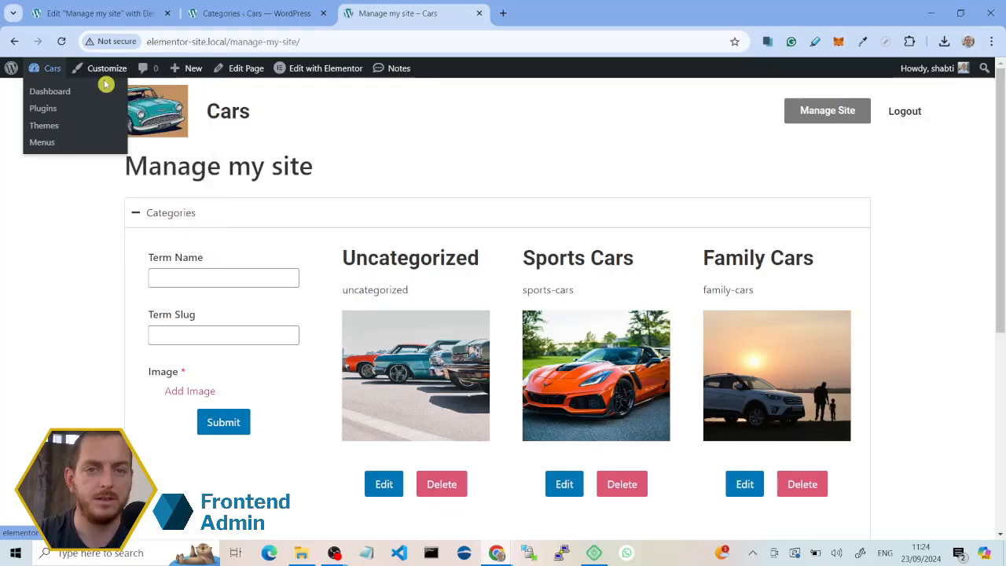
{"action": "left_click", "coordinate": [548, 18]}
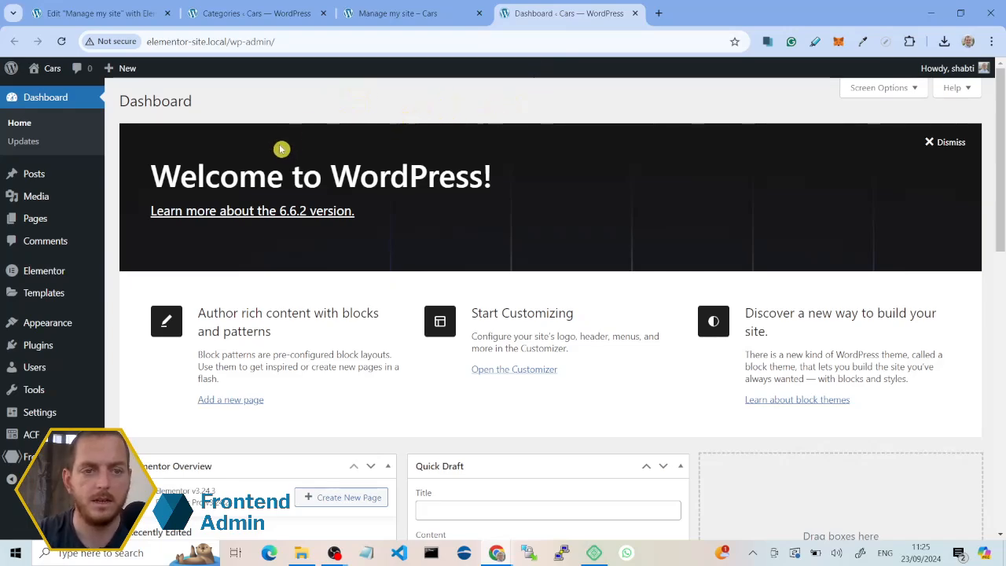
{"action": "mouse_move", "coordinate": [74, 456]}
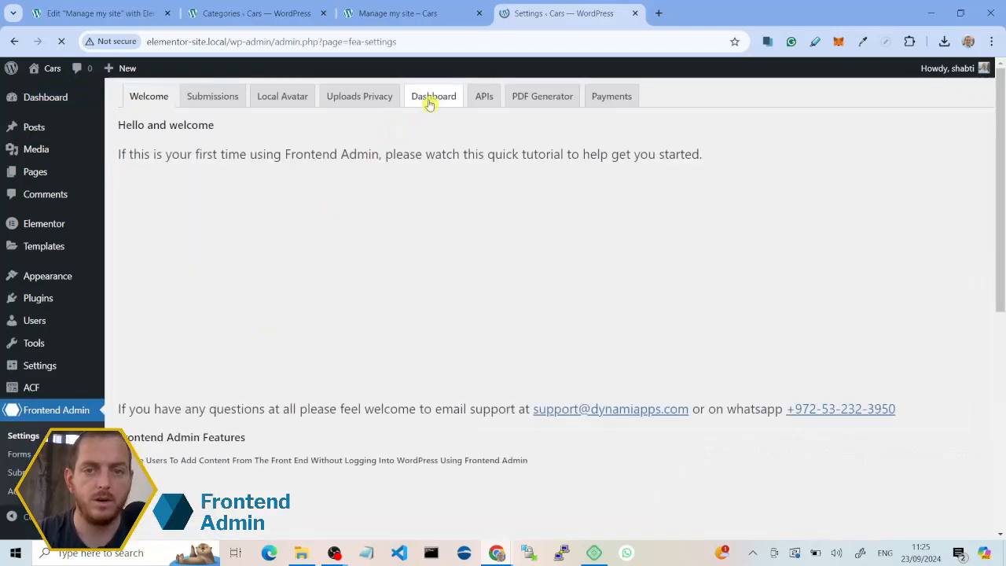
{"action": "left_click", "coordinate": [432, 101]}
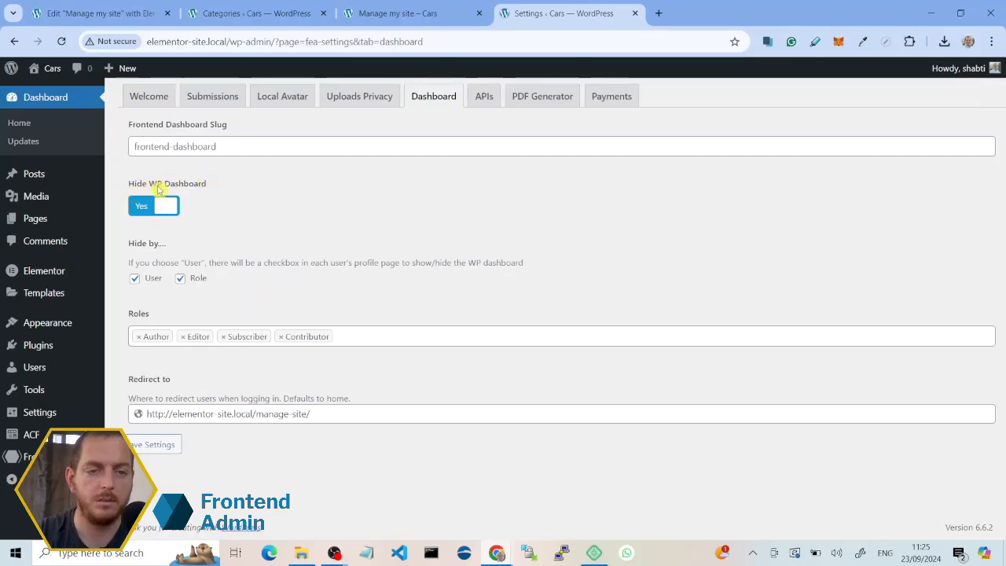
{"action": "left_click", "coordinate": [152, 209]}
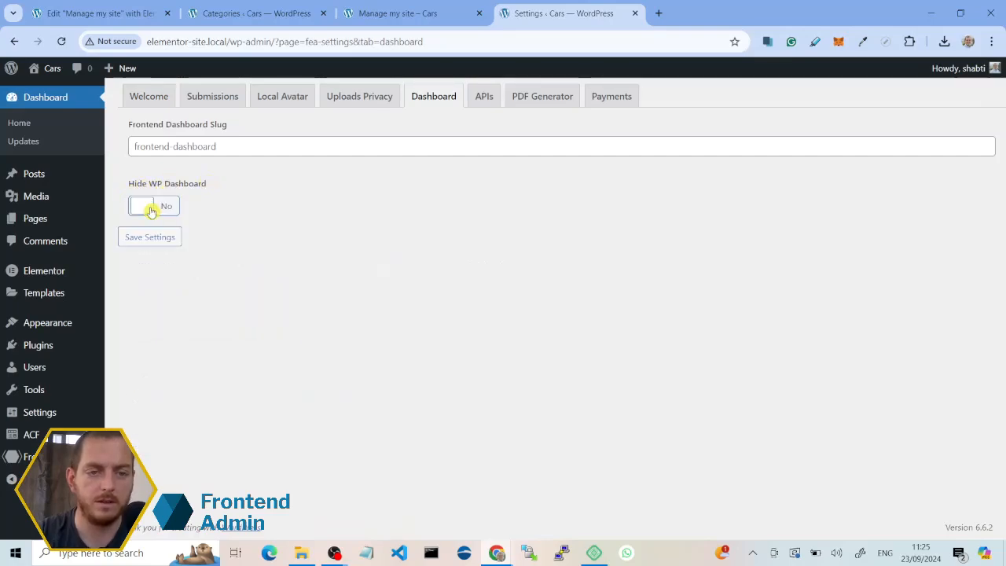
{"action": "left_click", "coordinate": [151, 208]}
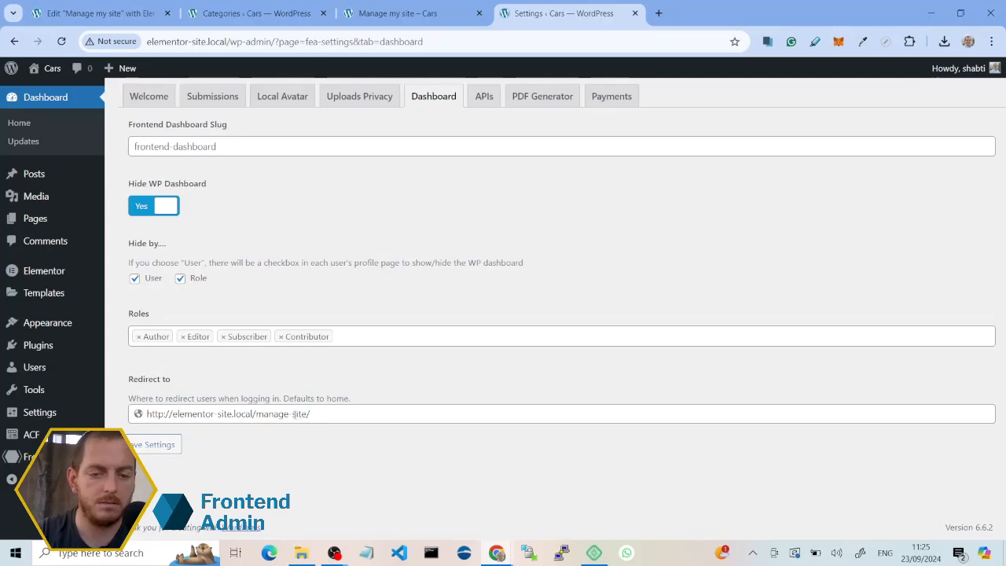
{"action": "left_click", "coordinate": [294, 414]}
{"action": "type", "text": "my-"}
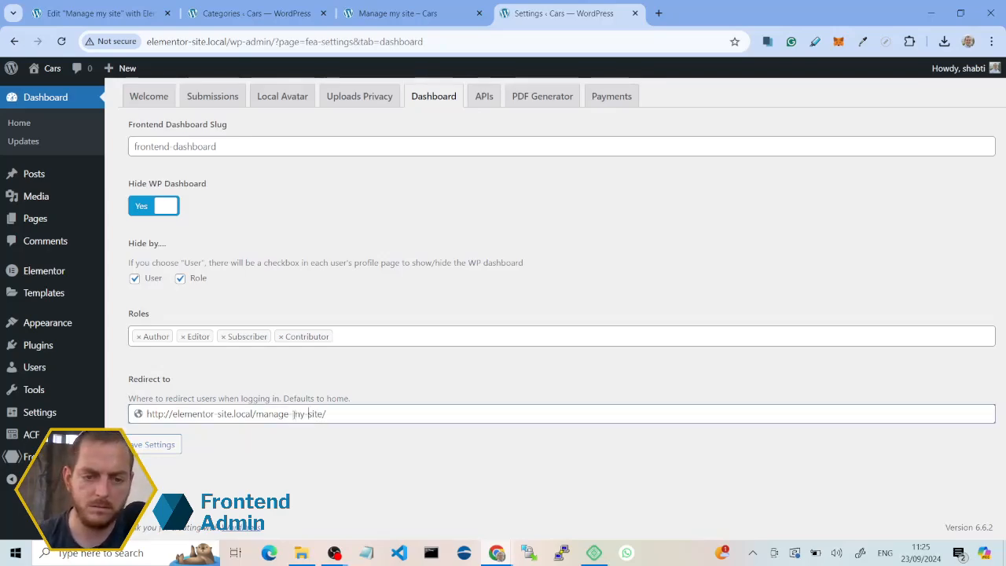
{"action": "left_click", "coordinate": [175, 445]}
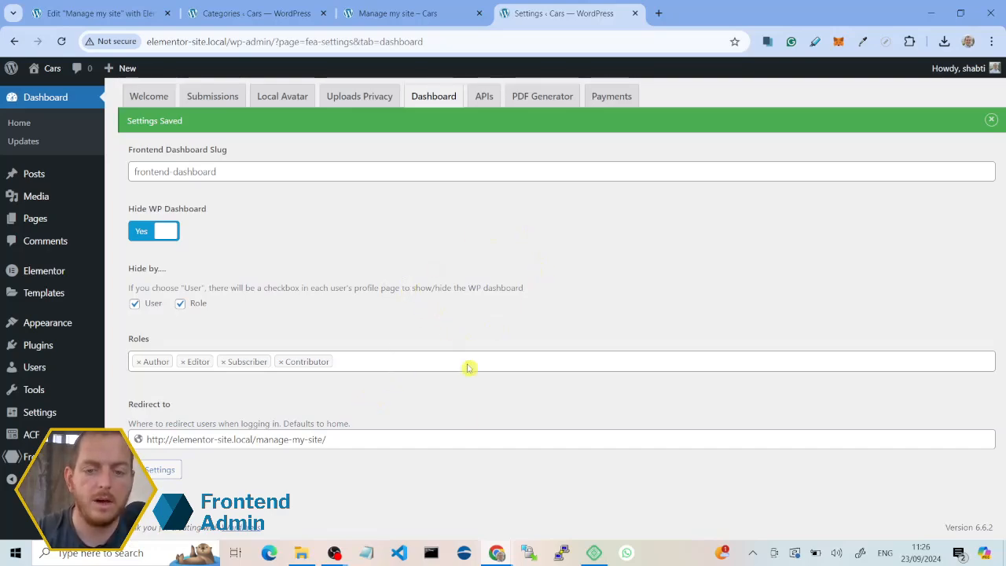
Step: Switch to the Incognito window and try to reach elementor-site.local/wp-admin/ as the logged-in editor
{"action": "mouse_move", "coordinate": [496, 552]}
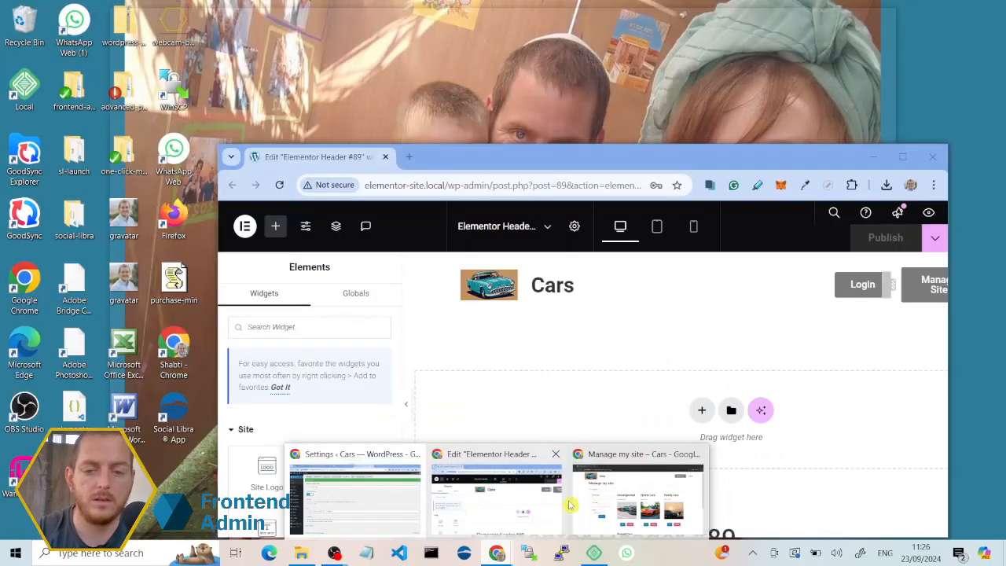
{"action": "left_click", "coordinate": [581, 503]}
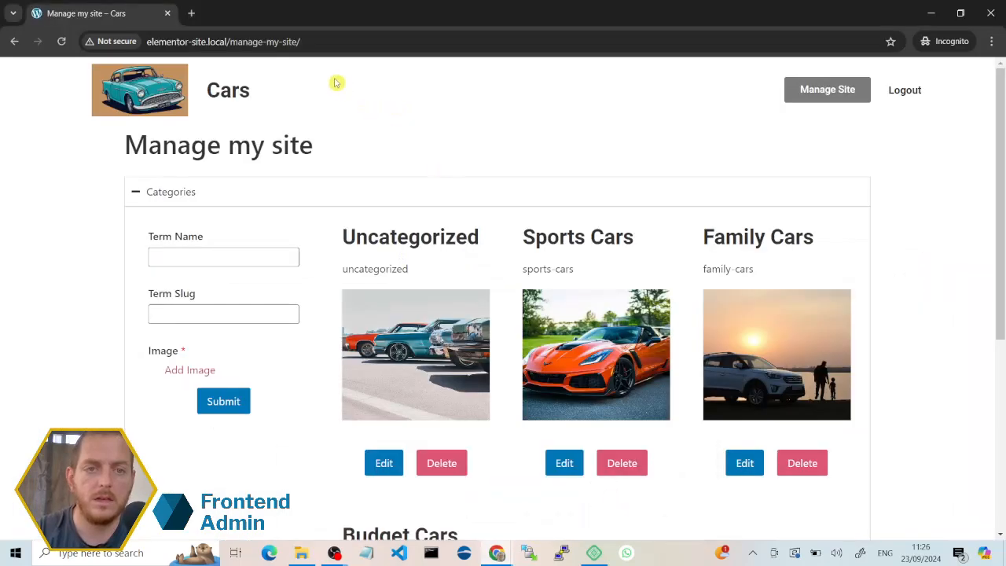
{"action": "left_click", "coordinate": [350, 40]}
{"action": "left_click", "coordinate": [350, 40]}
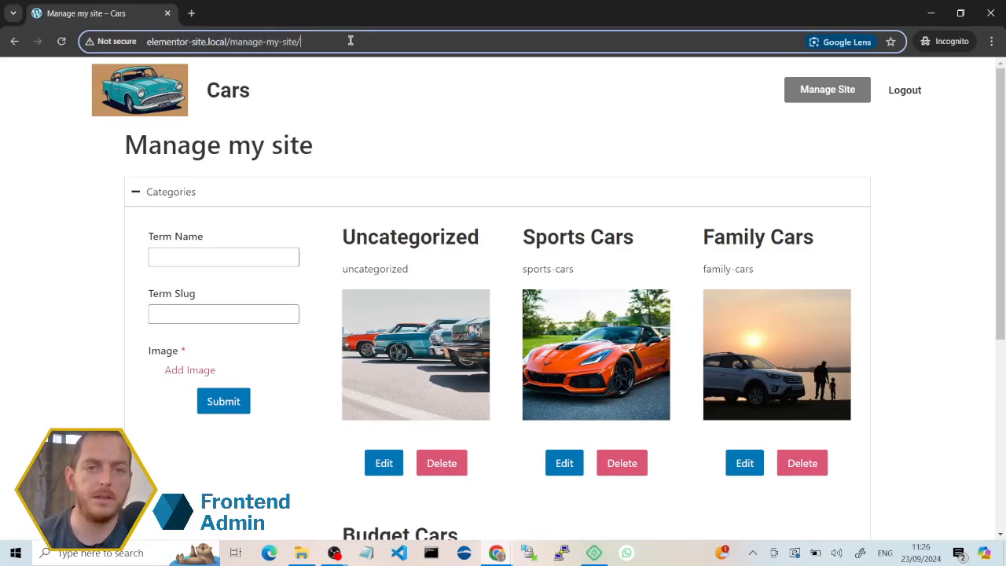
{"action": "key", "text": "BackSpace"}
{"action": "key", "text": "BackSpace"}
{"action": "key", "text": "BackSpace"}
{"action": "key", "text": "BackSpace"}
{"action": "key", "text": "BackSpace"}
{"action": "key", "text": "BackSpace"}
{"action": "key", "text": "BackSpace"}
{"action": "key", "text": "BackSpace"}
{"action": "key", "text": "BackSpace"}
{"action": "key", "text": "BackSpace"}
{"action": "key", "text": "BackSpace"}
{"action": "key", "text": "BackSpace"}
{"action": "key", "text": "BackSpace"}
{"action": "key", "text": "BackSpace"}
{"action": "key", "text": "BackSpace"}
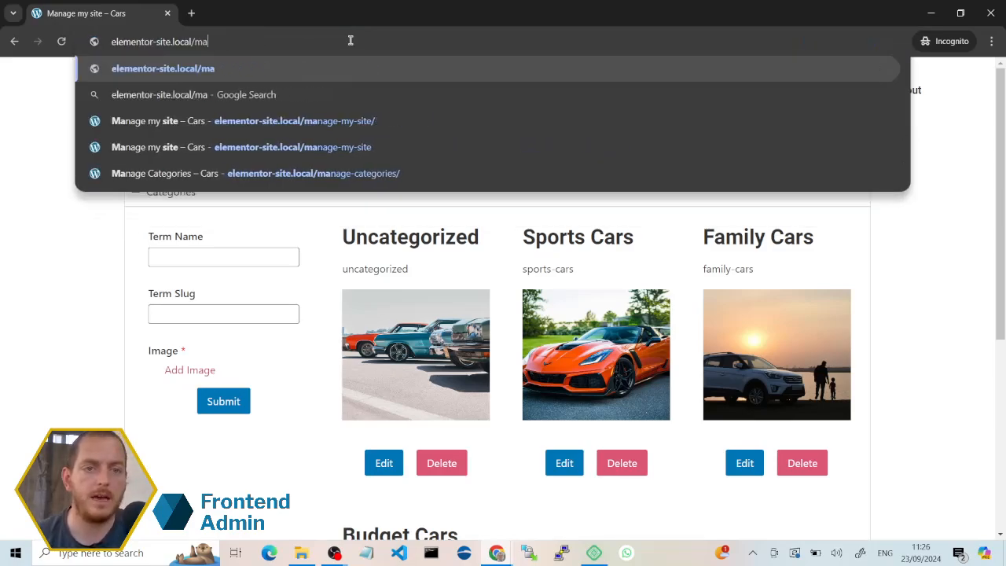
{"action": "type", "text": "wp-admi"}
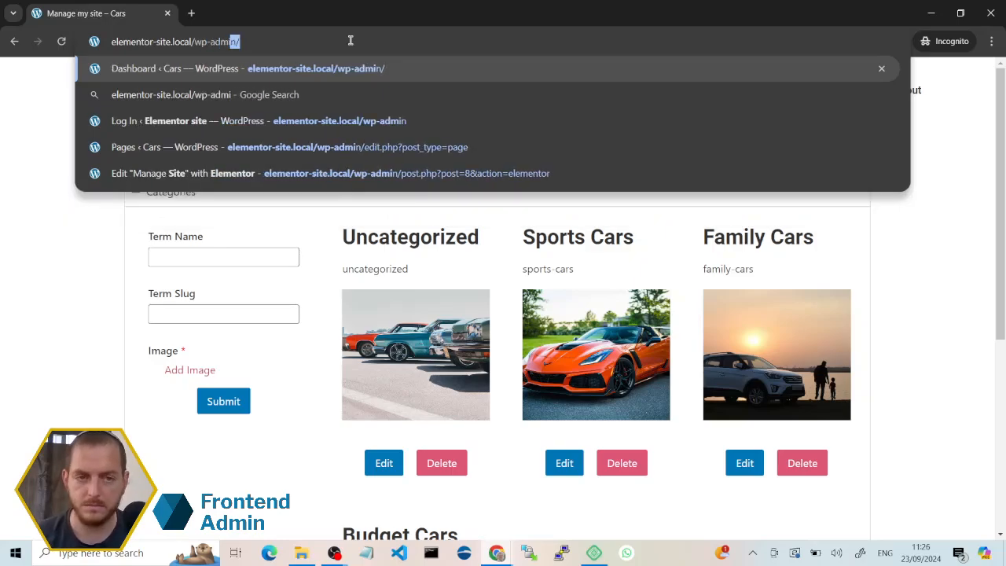
{"action": "key", "text": "Escape"}
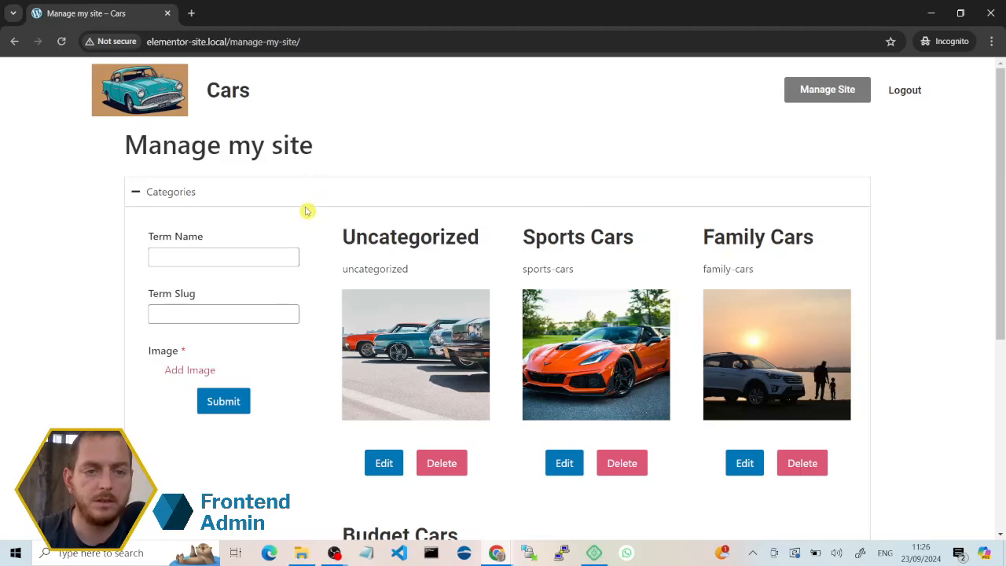
Step: Collapse the Categories section and expand Site Details to review the site title, tagline and logo fields
{"action": "left_click", "coordinate": [281, 198]}
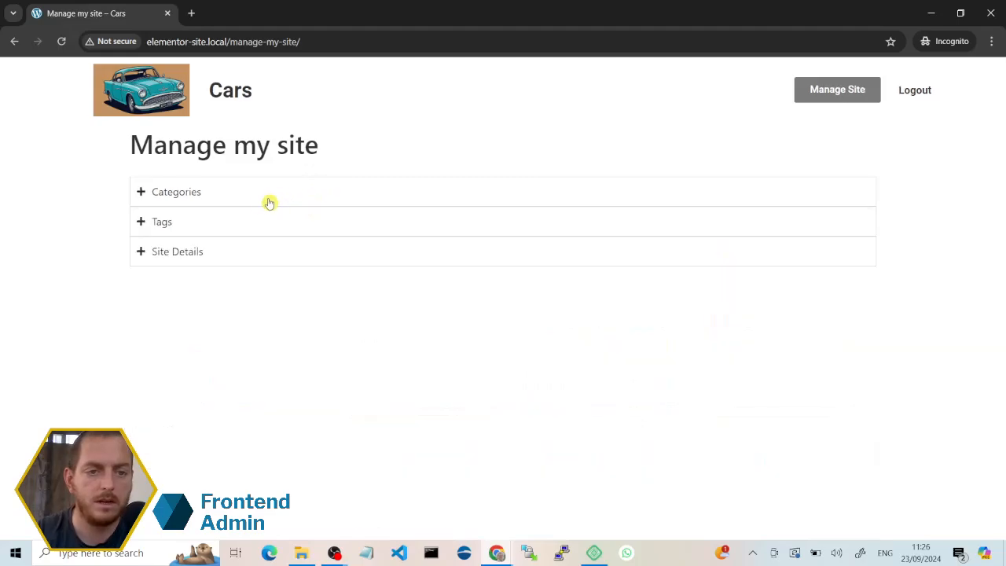
{"action": "left_click", "coordinate": [193, 255]}
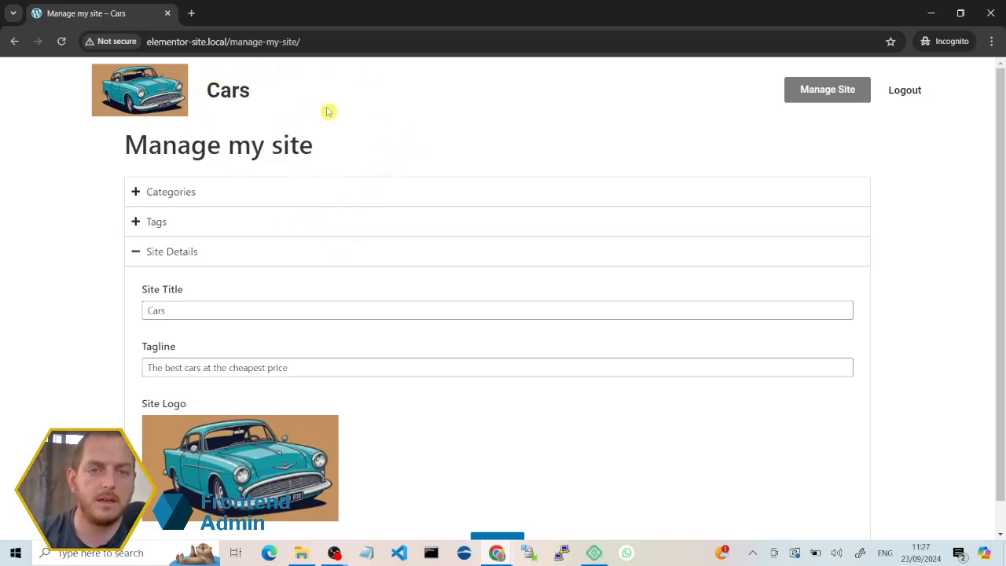
{"action": "left_click", "coordinate": [340, 41]}
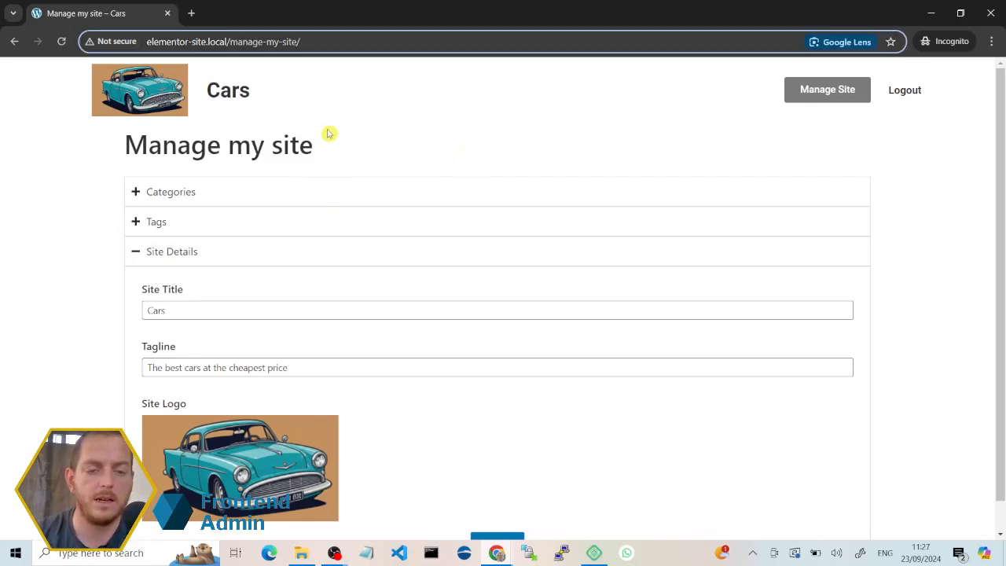
Step: Switch back to the WordPress admin window, open the Manage my site page for editing and show its Frontend Admin visibility settings
{"action": "left_click", "coordinate": [497, 553]}
{"action": "left_click", "coordinate": [387, 494]}
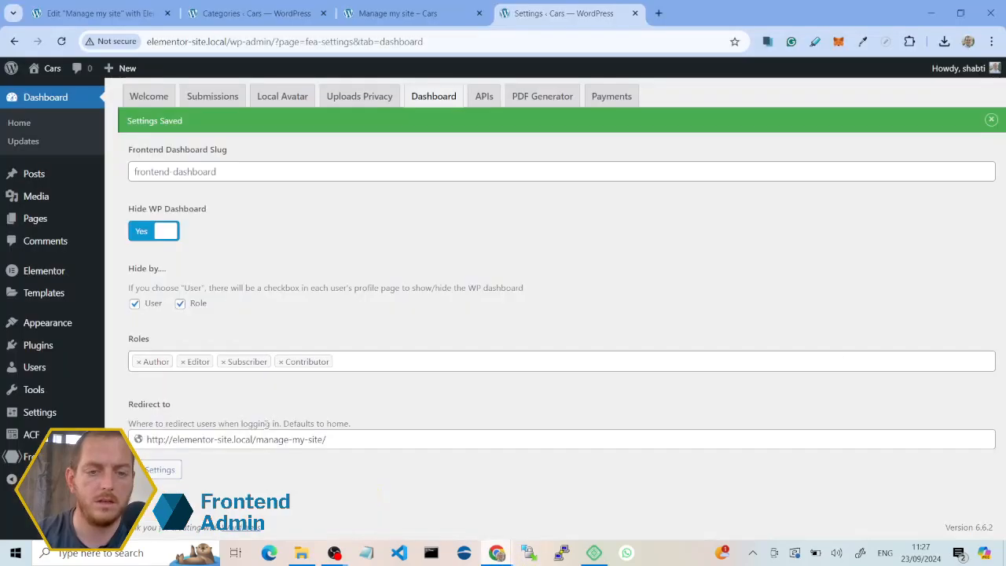
{"action": "left_click", "coordinate": [25, 217]}
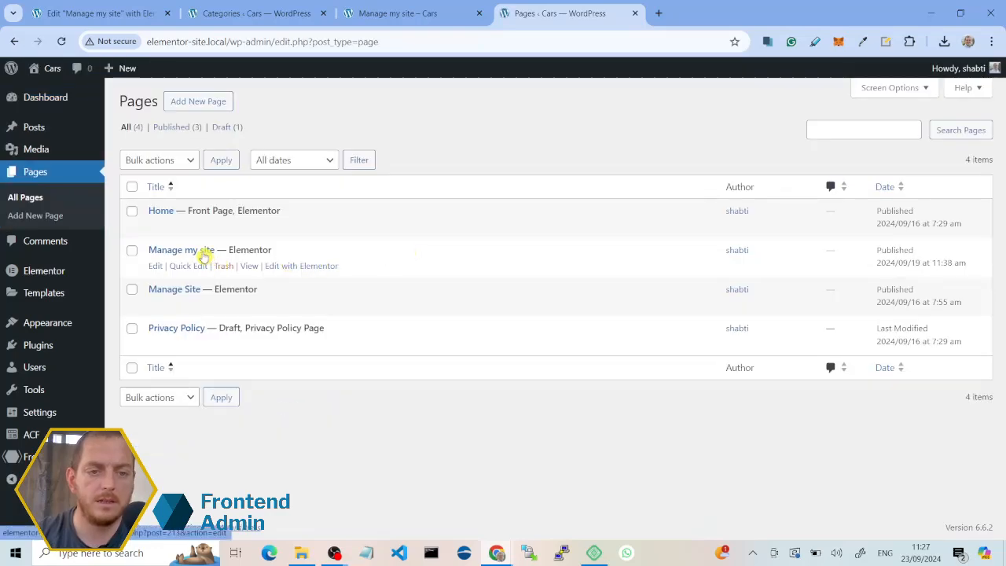
{"action": "left_click", "coordinate": [204, 253]}
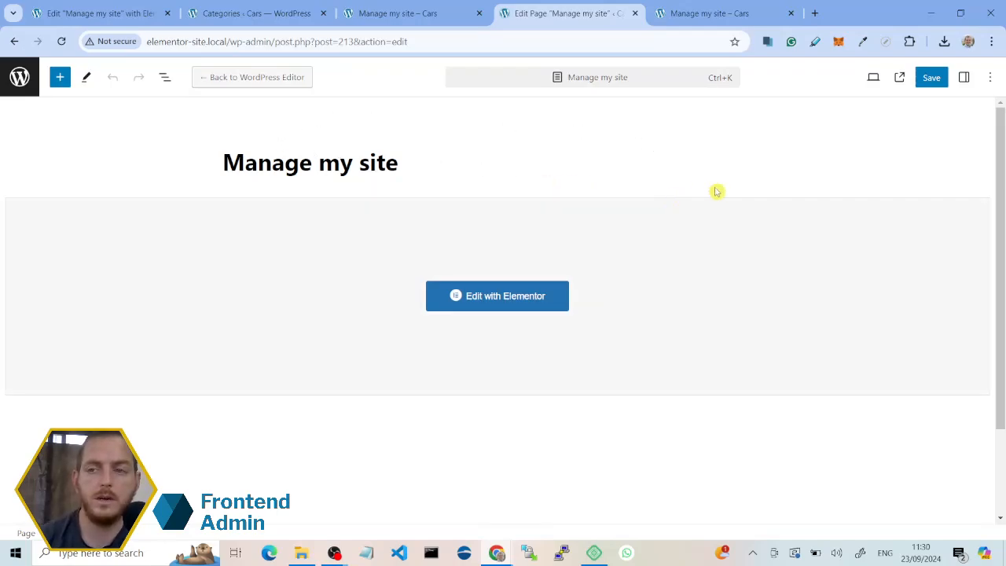
{"action": "left_click", "coordinate": [963, 77]}
{"action": "scroll", "coordinate": [935, 173], "scroll_direction": "down", "scroll_amount": 3}
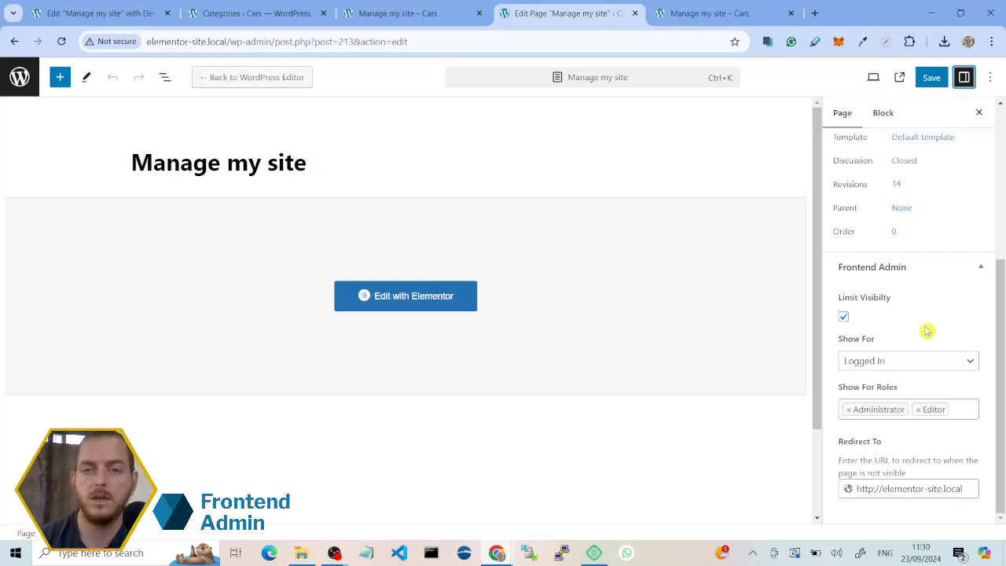
Step: Turn the page's Limit Visibility option off and on again, and examine the Show For choices while keeping Logged In
{"action": "left_click", "coordinate": [844, 317]}
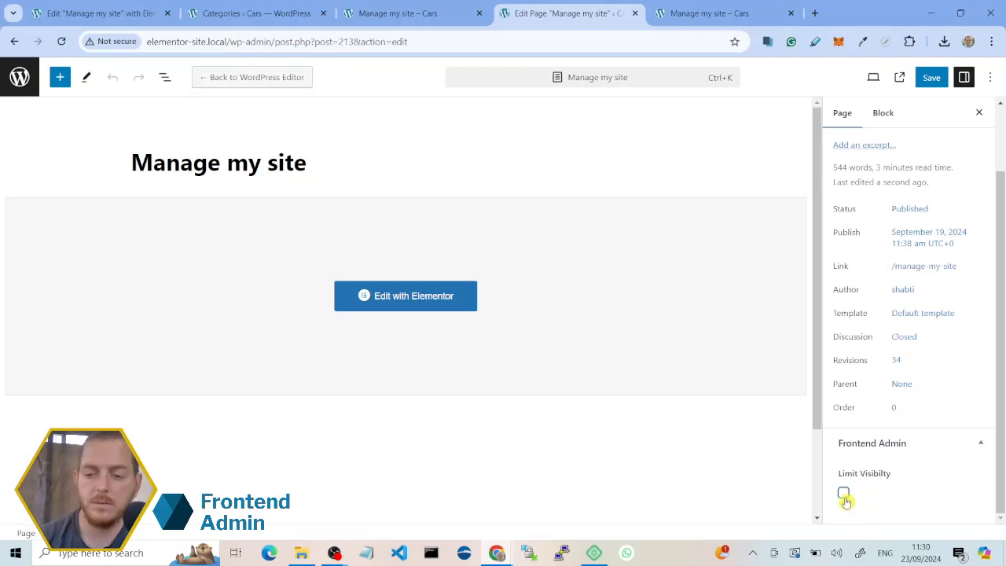
{"action": "left_click", "coordinate": [843, 494]}
{"action": "scroll", "coordinate": [844, 496], "scroll_direction": "down", "scroll_amount": 3}
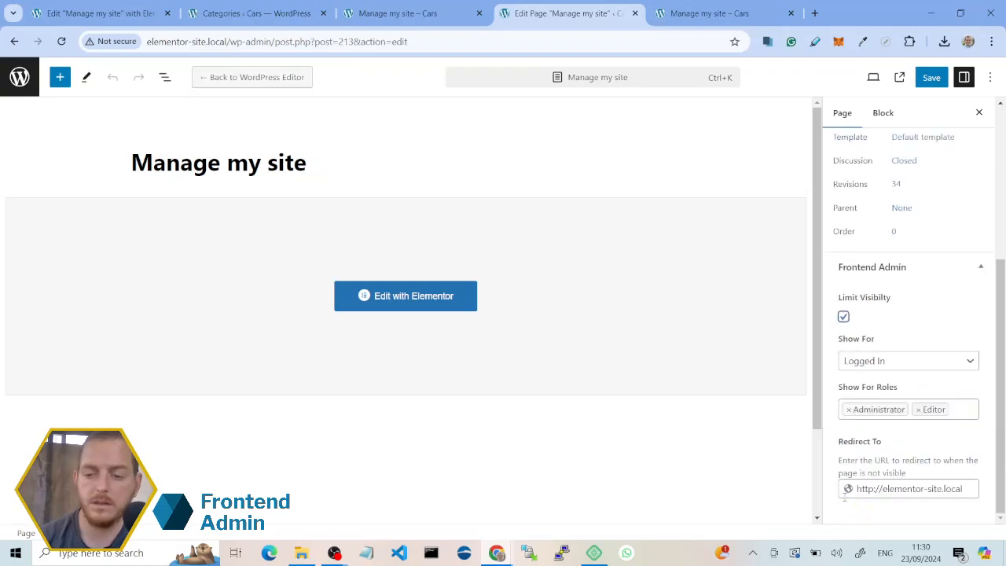
{"action": "left_click", "coordinate": [897, 363]}
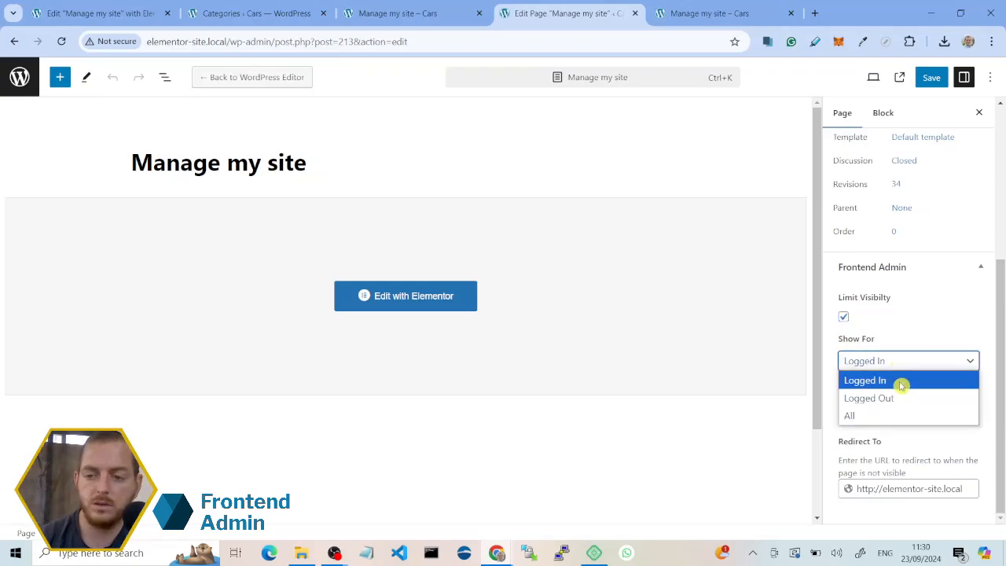
{"action": "left_click", "coordinate": [917, 438]}
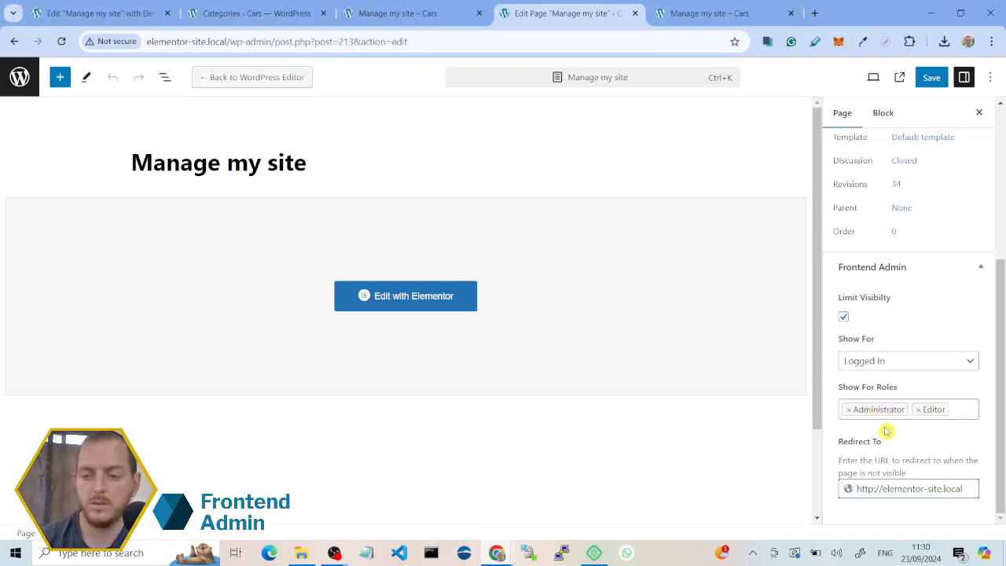
{"action": "left_click", "coordinate": [949, 410]}
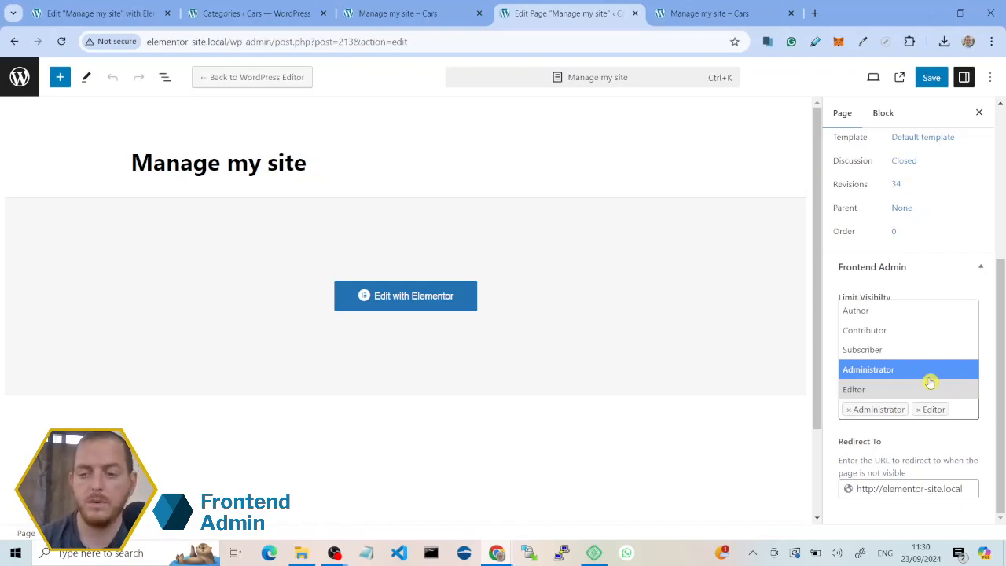
{"action": "left_click", "coordinate": [881, 470]}
{"action": "left_click", "coordinate": [924, 489]}
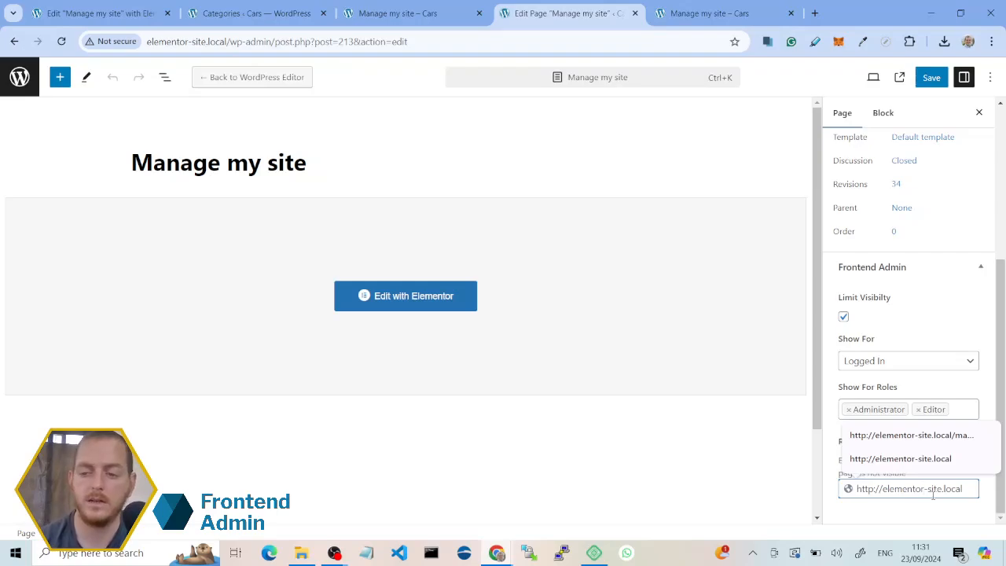
{"action": "left_click", "coordinate": [930, 79]}
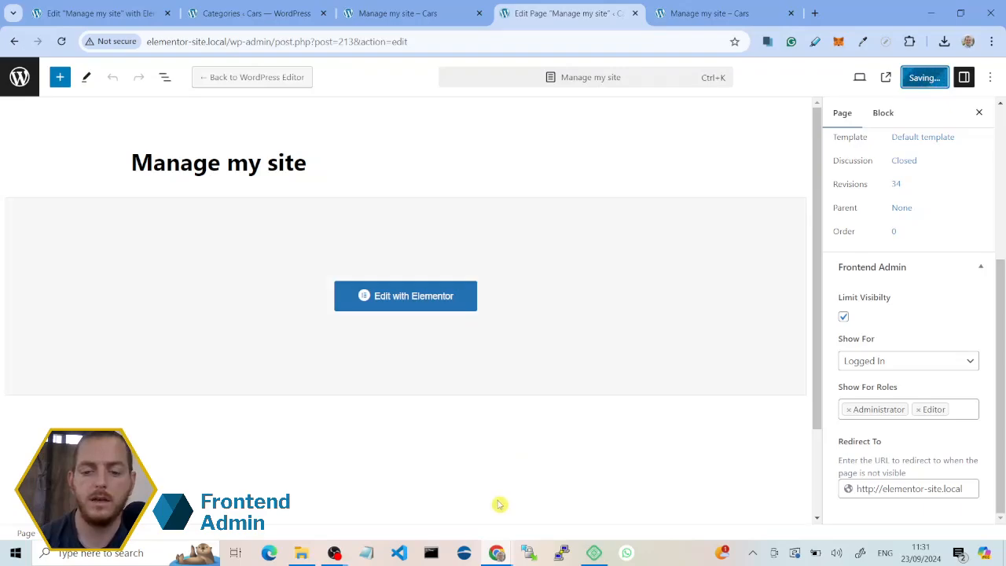
Step: Switch to the Incognito window and log the editor out of the Cars site
{"action": "mouse_move", "coordinate": [497, 552]}
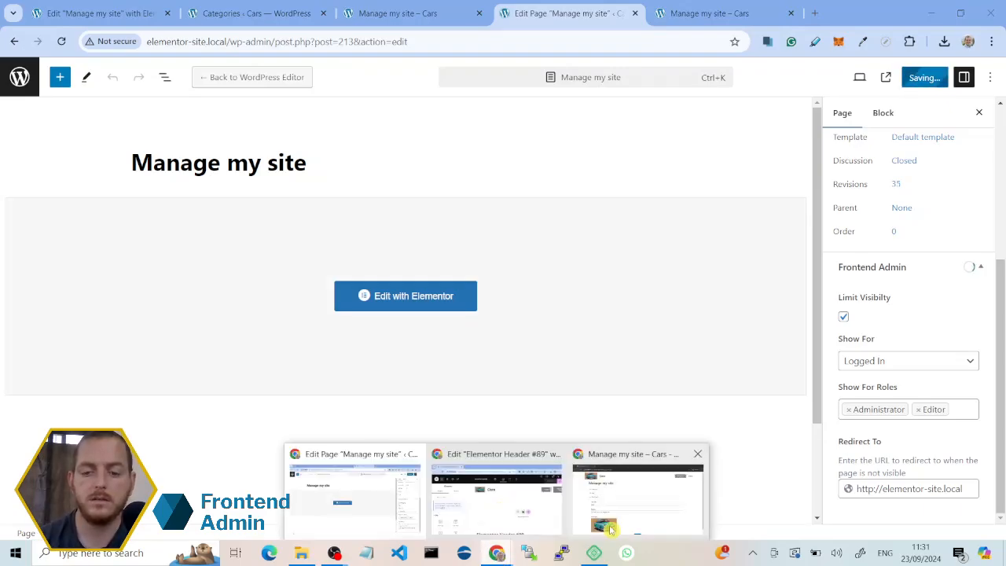
{"action": "left_click", "coordinate": [612, 527]}
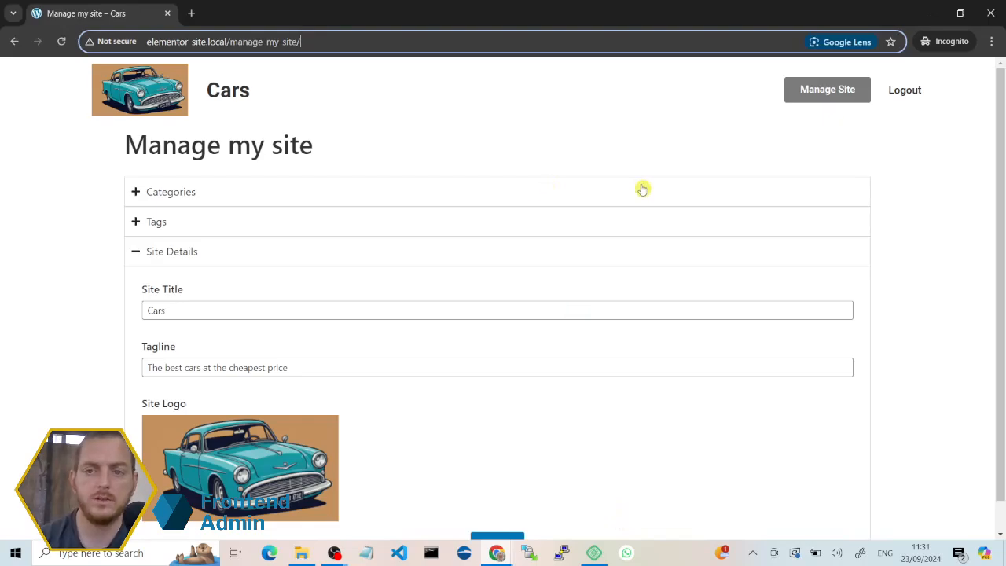
{"action": "left_click", "coordinate": [899, 95]}
{"action": "left_click", "coordinate": [537, 225]}
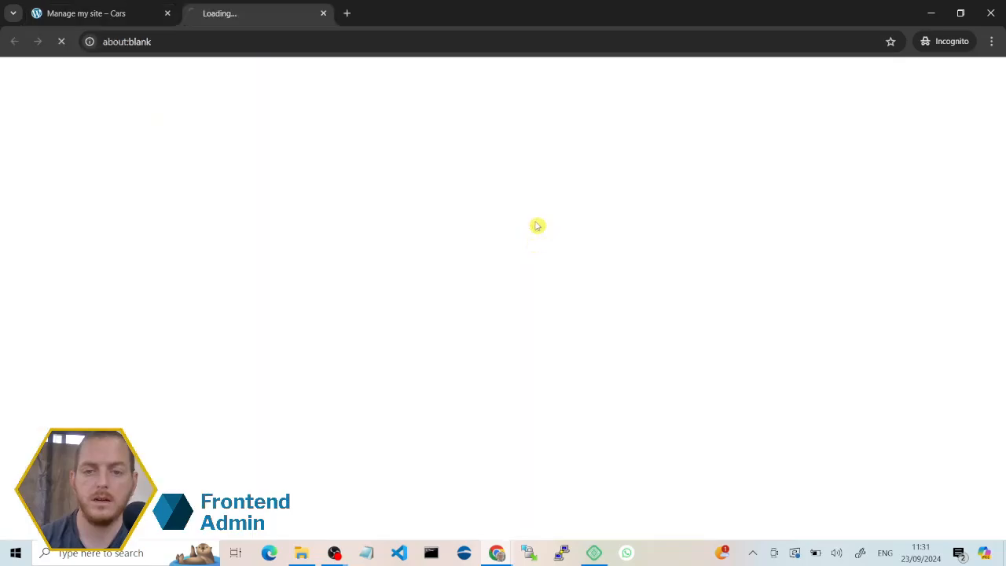
Step: Try to open elementor-site.local/manage-my-site as a logged-out visitor
{"action": "left_click", "coordinate": [545, 41]}
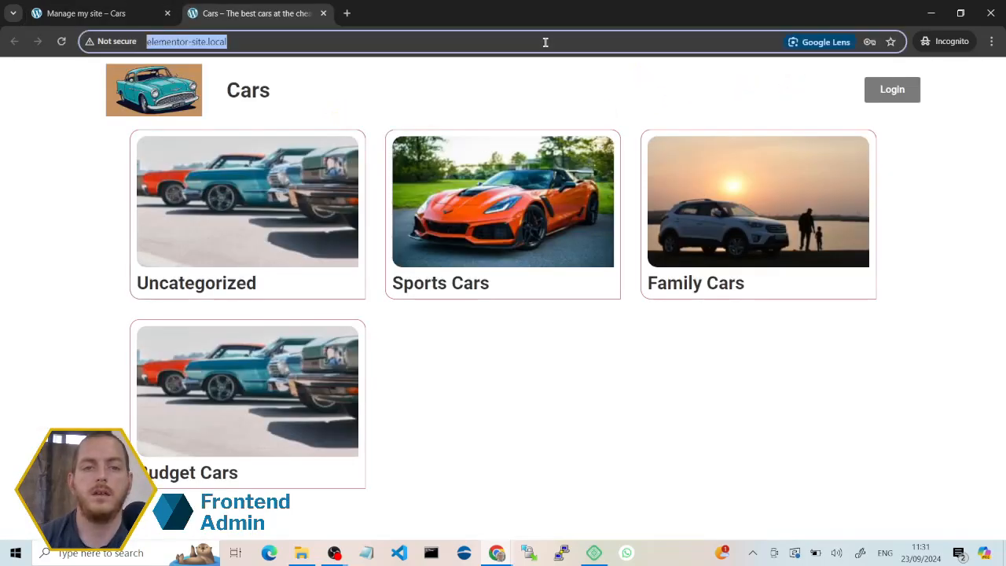
{"action": "left_click", "coordinate": [545, 42]}
{"action": "type", "text": "/man"}
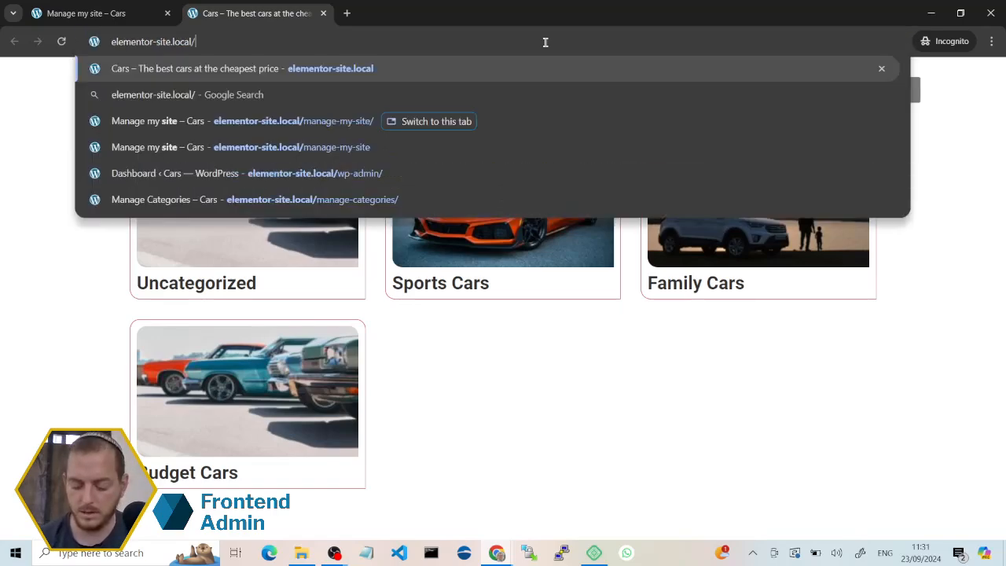
{"action": "key", "text": "Down"}
{"action": "key", "text": "Down"}
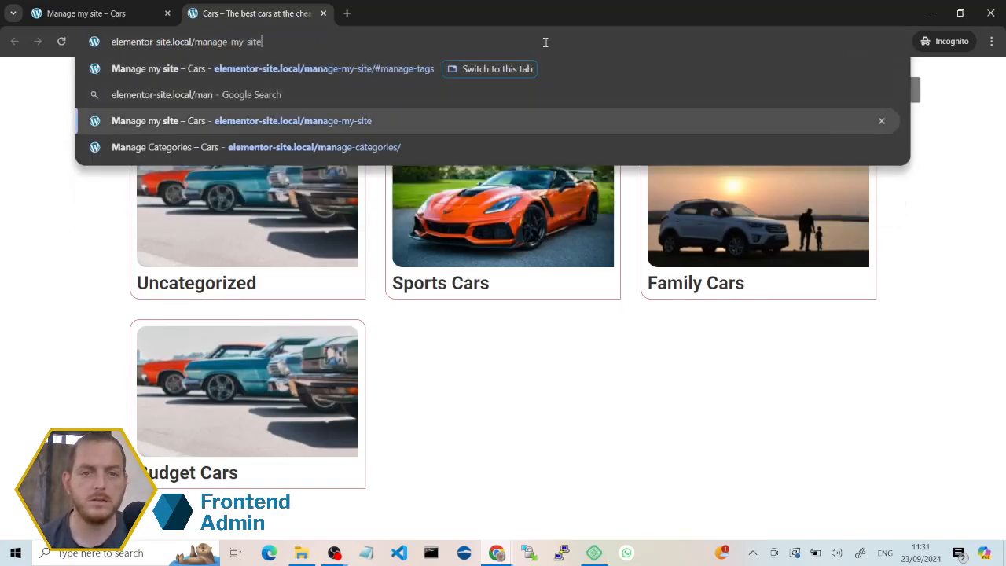
{"action": "key", "text": "Return"}
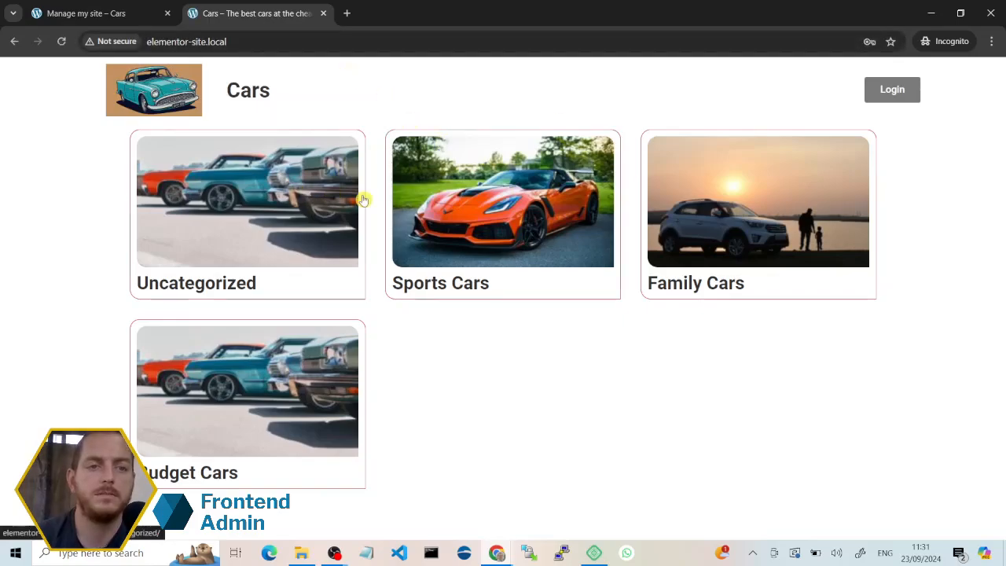
Step: Switch back to the WordPress admin window and open the Manage my site page in the Elementor editor
{"action": "mouse_move", "coordinate": [496, 553]}
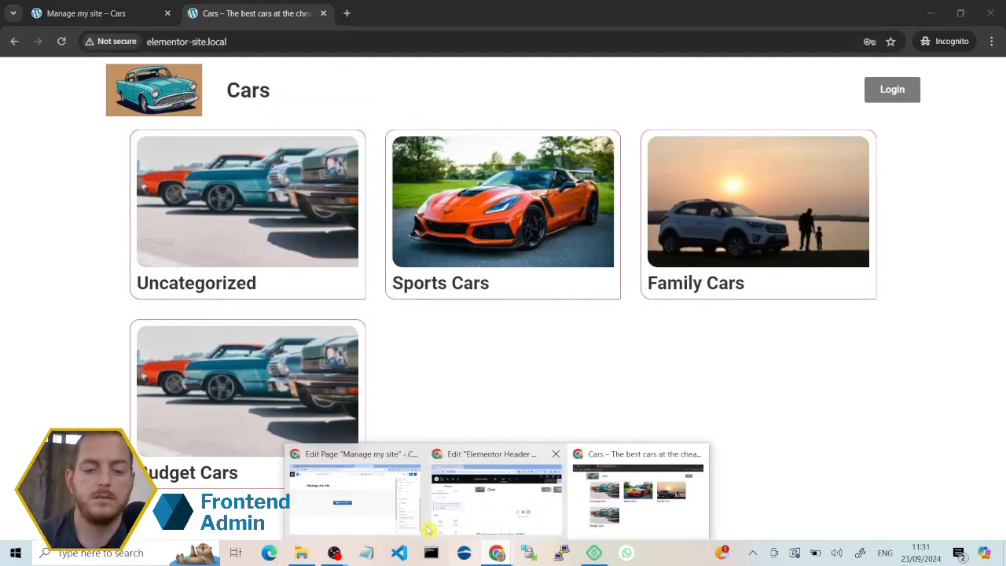
{"action": "left_click", "coordinate": [364, 499]}
{"action": "left_click", "coordinate": [424, 14]}
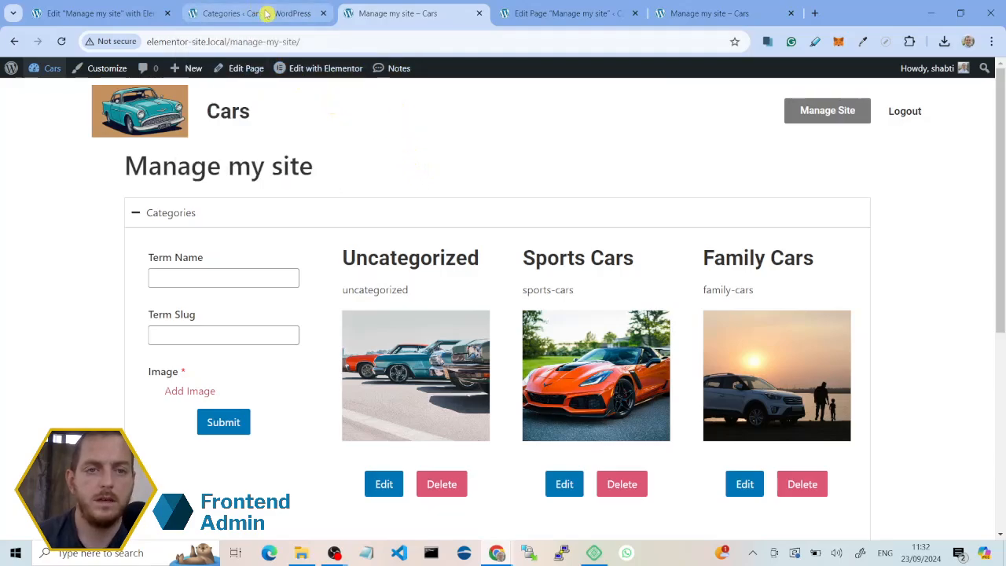
{"action": "mouse_move", "coordinate": [352, 79]}
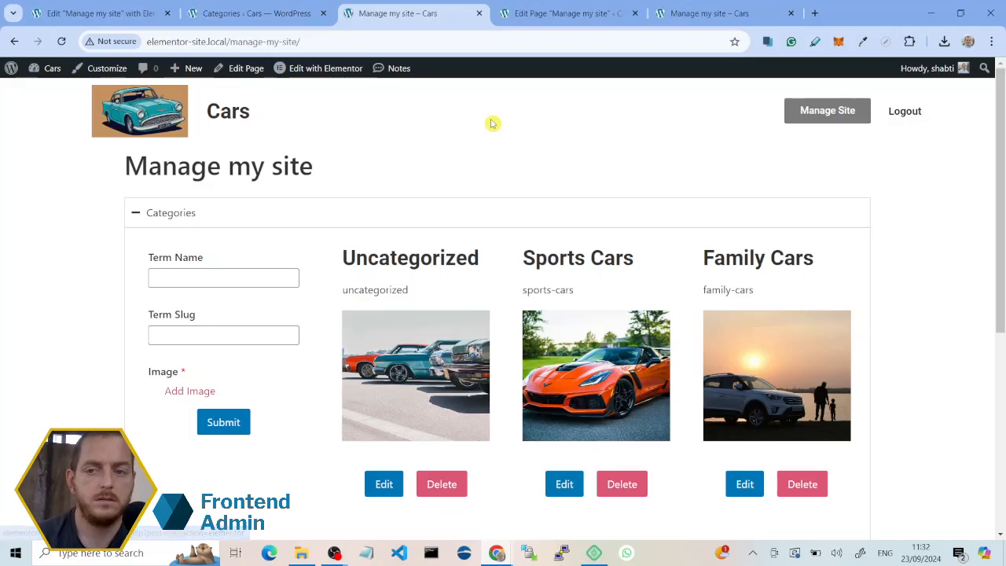
{"action": "left_click", "coordinate": [533, 23]}
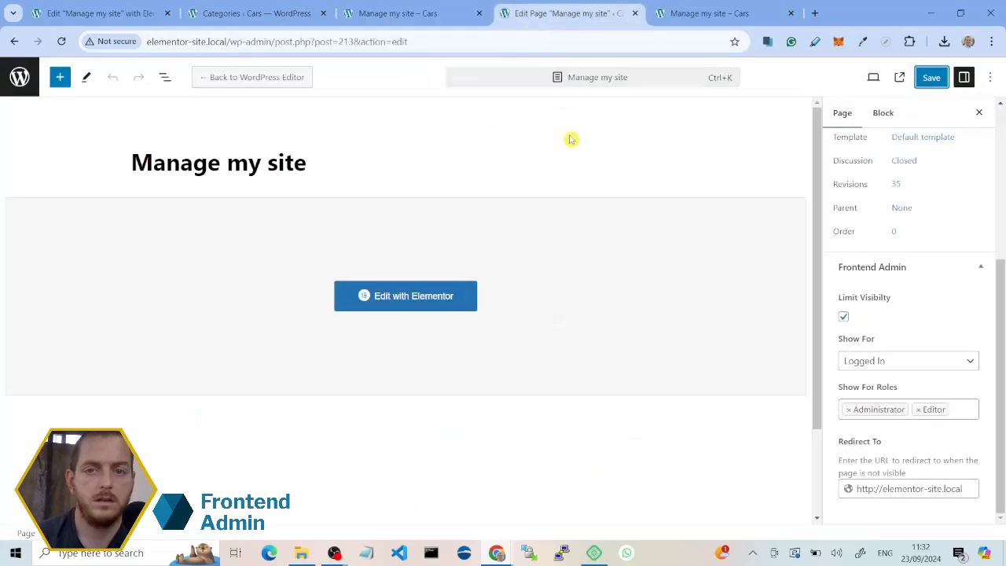
{"action": "left_click", "coordinate": [432, 295]}
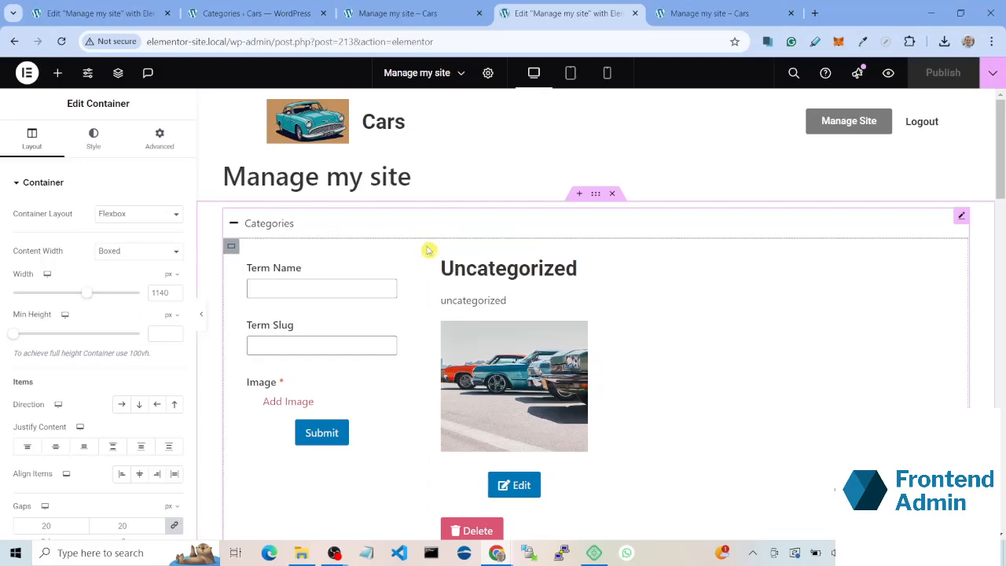
Step: Delete the existing container below the Manage my site heading and add a Tabs widget in its place
{"action": "left_click", "coordinate": [616, 195]}
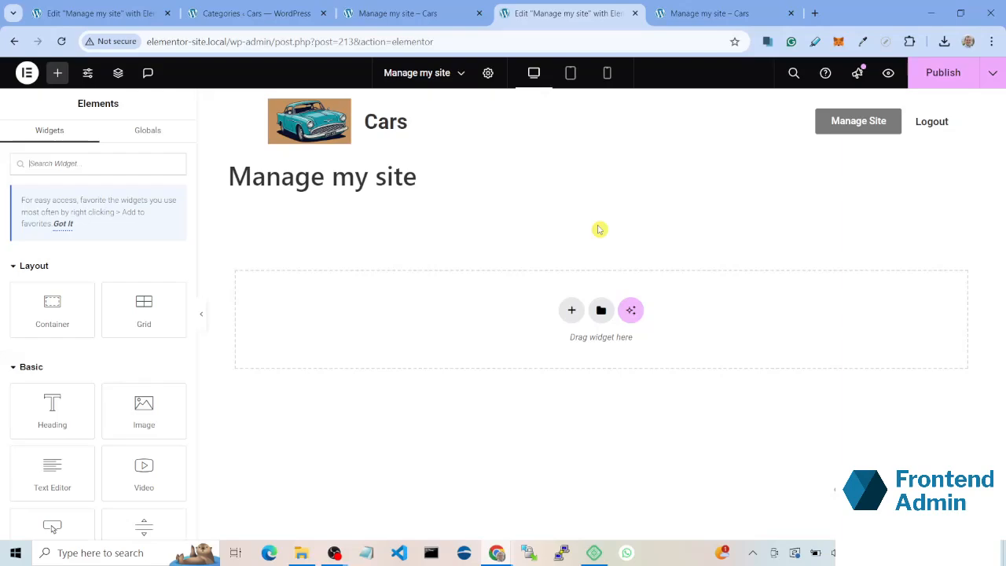
{"action": "type", "text": "acc"}
{"action": "left_click_drag", "start_coordinate": [52, 278], "coordinate": [420, 286]}
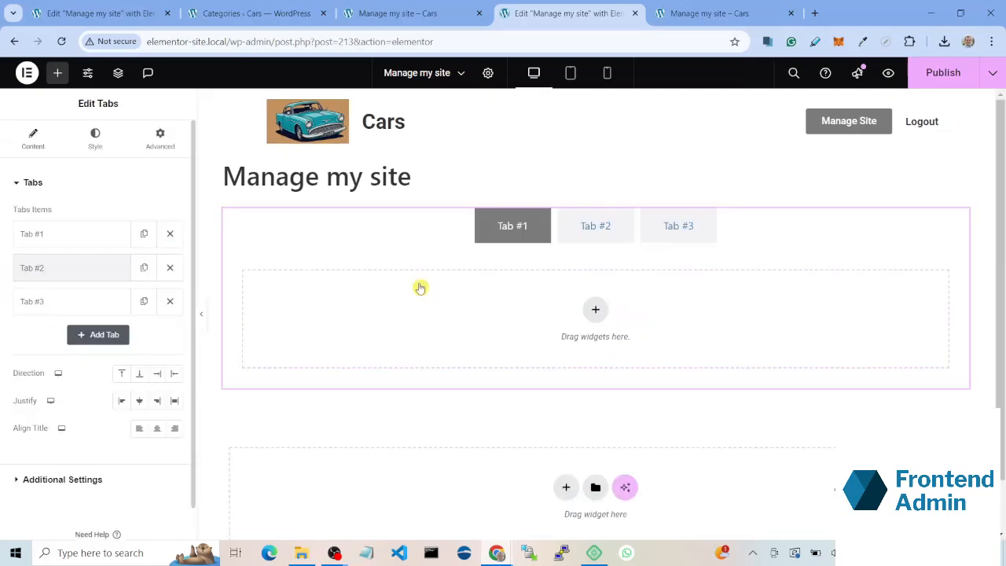
Step: Title the three tabs of the Tabs widget Categories, Tags and Site Details
{"action": "left_click", "coordinate": [103, 232]}
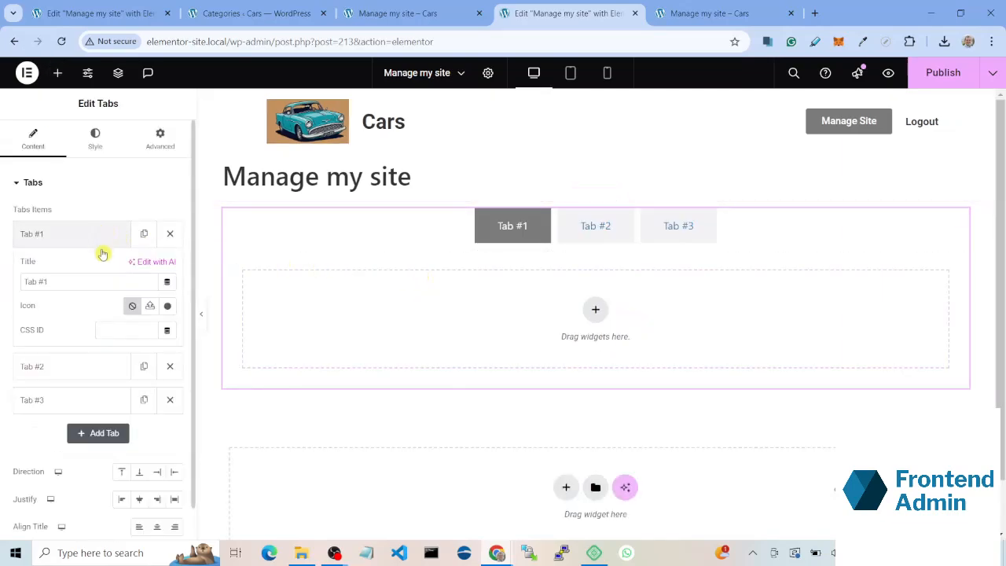
{"action": "triple_click", "coordinate": [98, 278]}
{"action": "type", "text": "Categories"}
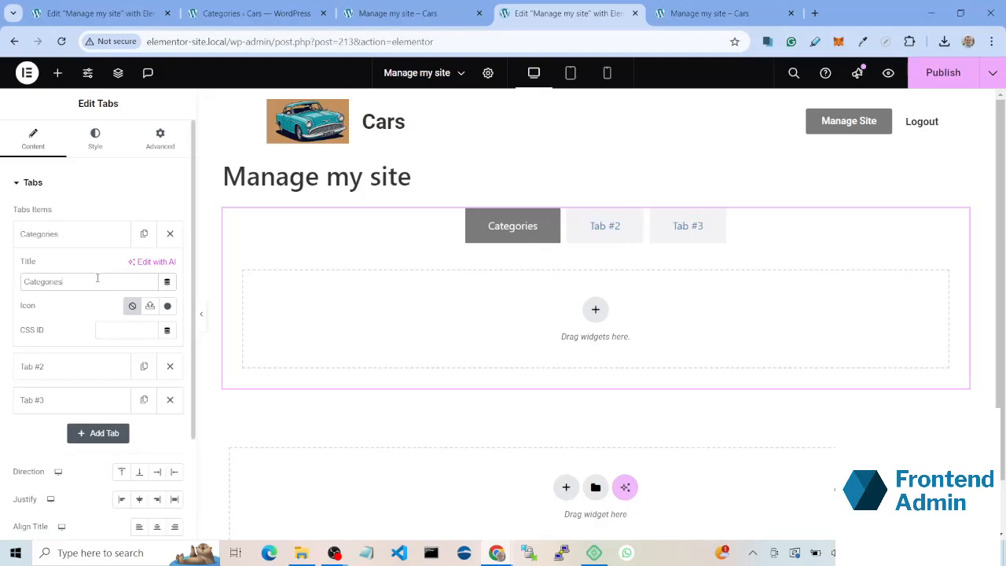
{"action": "left_click", "coordinate": [88, 237]}
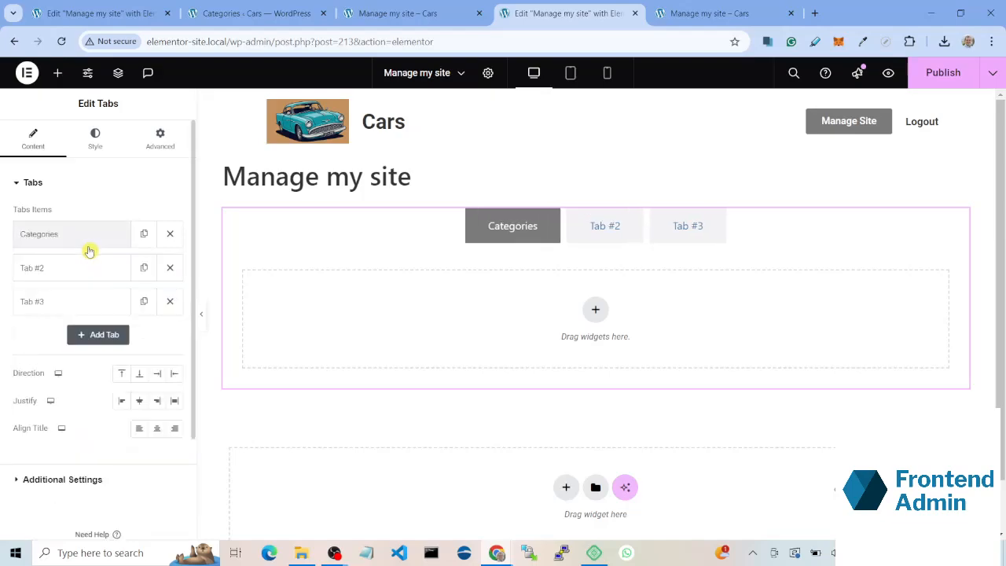
{"action": "left_click", "coordinate": [82, 271]}
{"action": "double_click", "coordinate": [106, 312]}
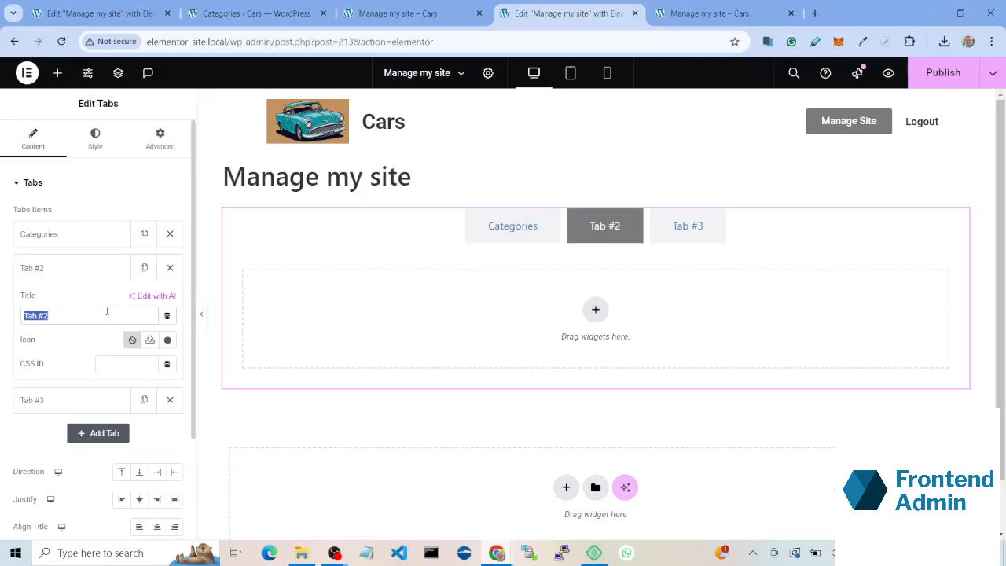
{"action": "type", "text": "Tags"}
{"action": "left_click", "coordinate": [106, 270]}
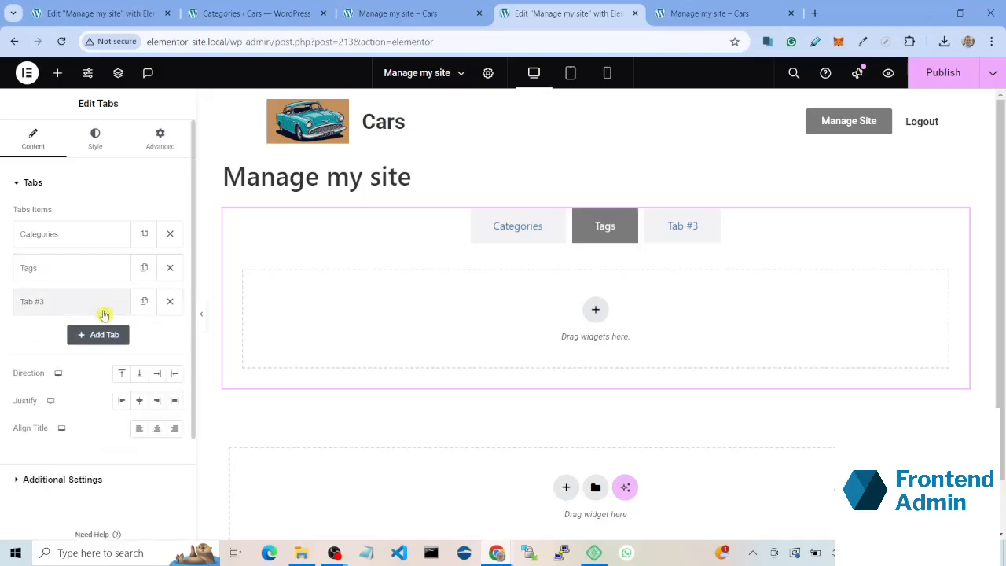
{"action": "left_click", "coordinate": [103, 313]}
{"action": "triple_click", "coordinate": [95, 348]}
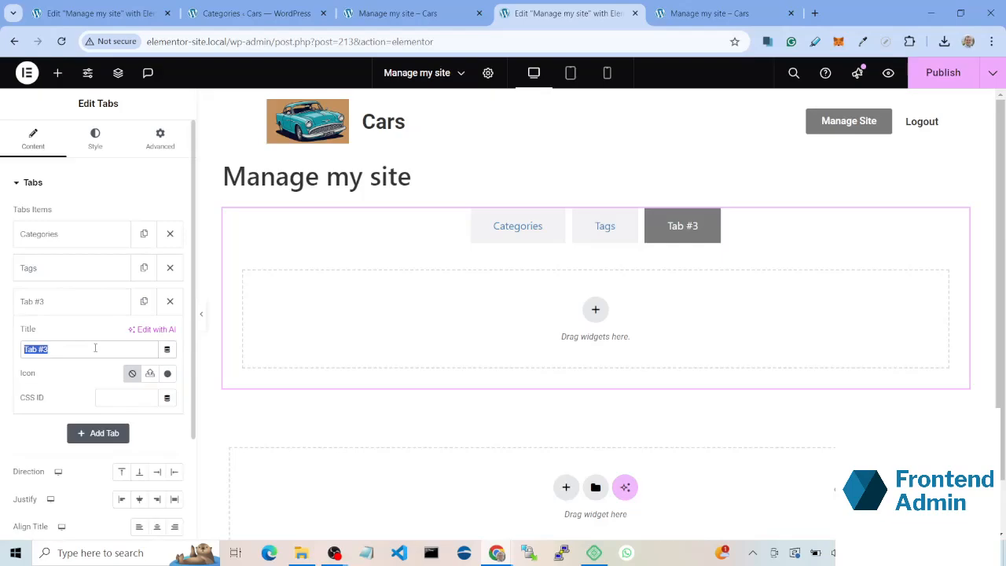
{"action": "type", "text": "Site Details"}
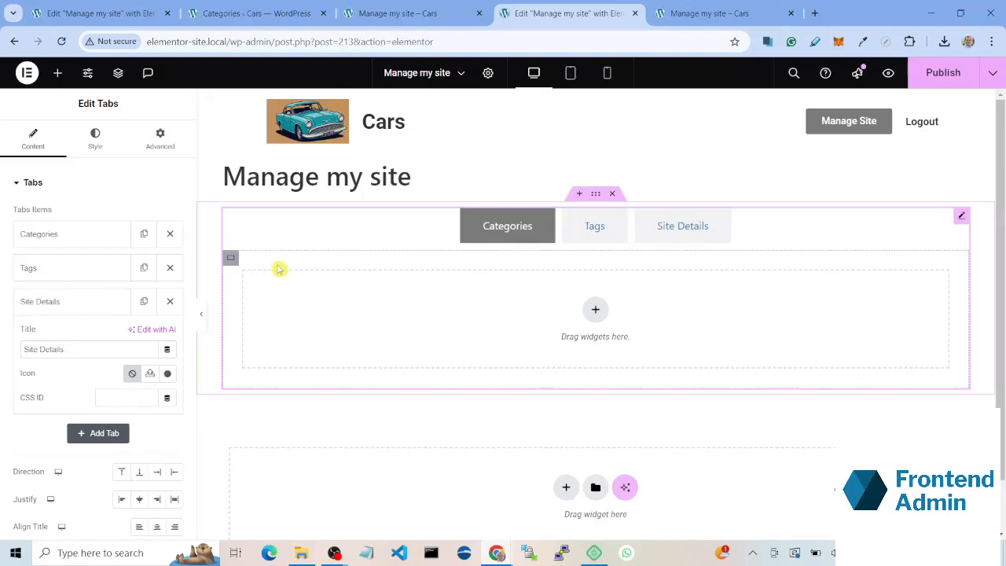
Step: Lay out the Categories tab as a horizontal row of two containers made by duplication, with the first narrower than the second
{"action": "left_click", "coordinate": [55, 75]}
{"action": "left_click_drag", "start_coordinate": [69, 309], "coordinate": [409, 312]}
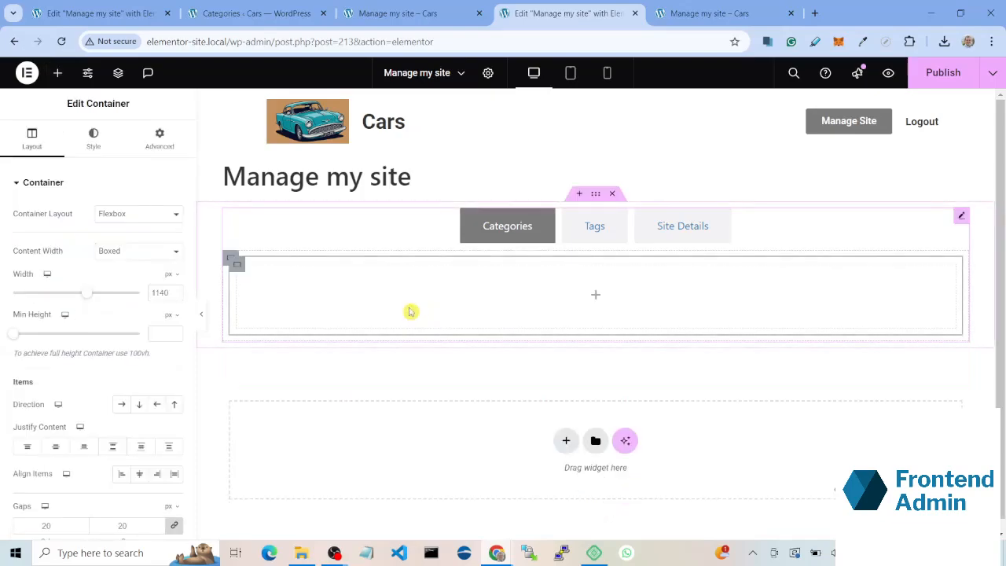
{"action": "right_click", "coordinate": [235, 263]}
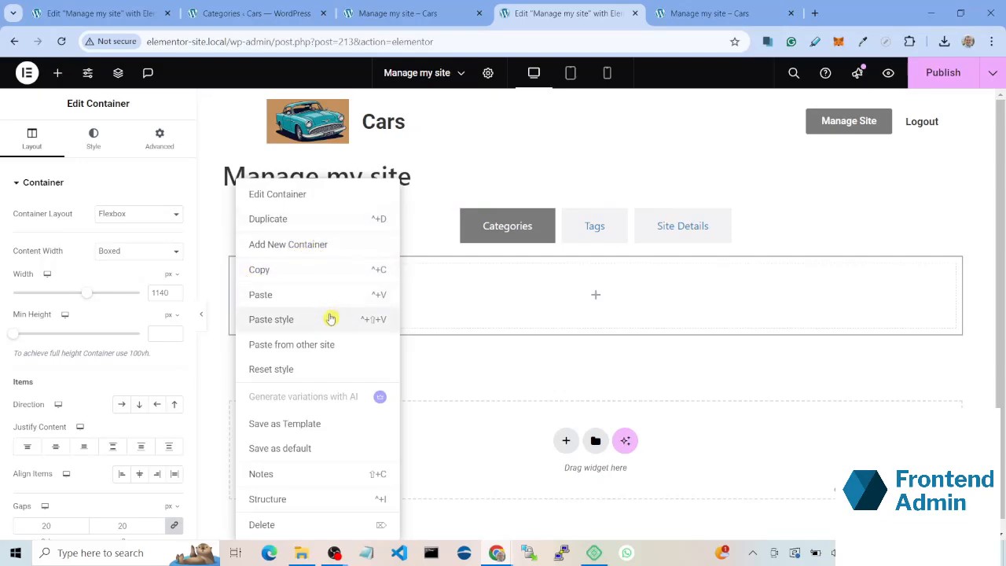
{"action": "left_click", "coordinate": [340, 219]}
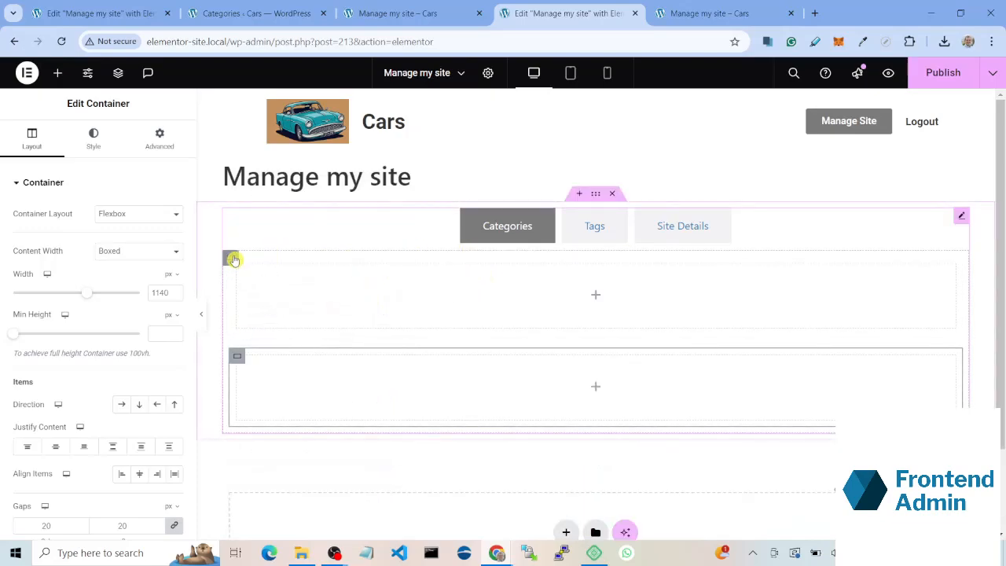
{"action": "left_click", "coordinate": [121, 405]}
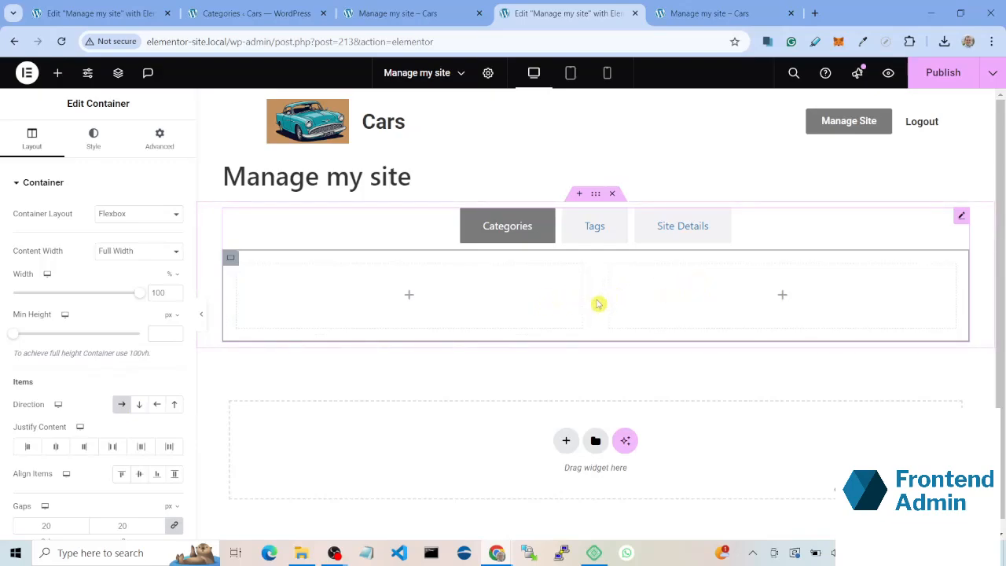
{"action": "left_click_drag", "start_coordinate": [583, 292], "coordinate": [413, 299]}
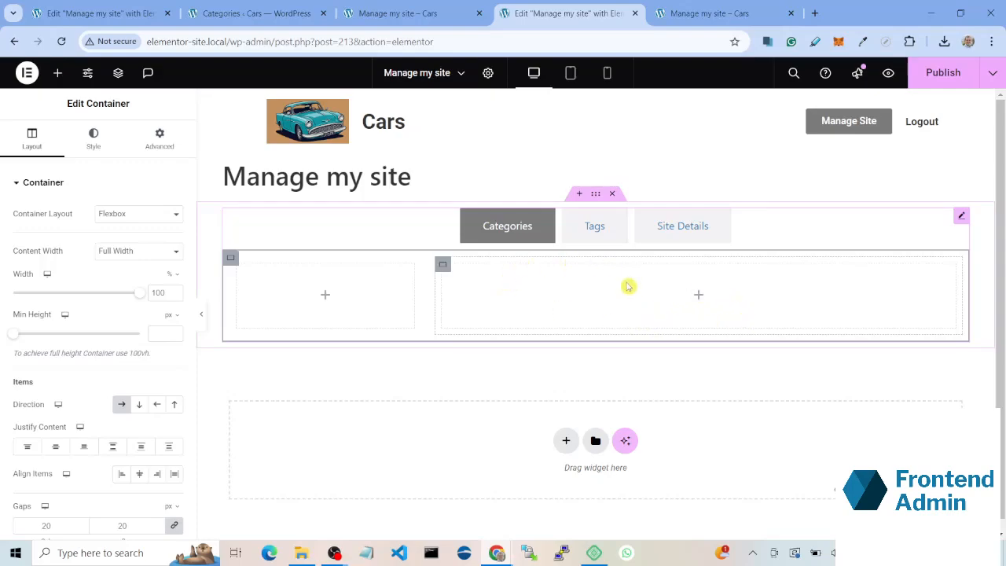
Step: Add a New Taxonomy Form (Nestable) widget to the narrower container of the Categories tab and open its Permissions settings
{"action": "left_click", "coordinate": [57, 75]}
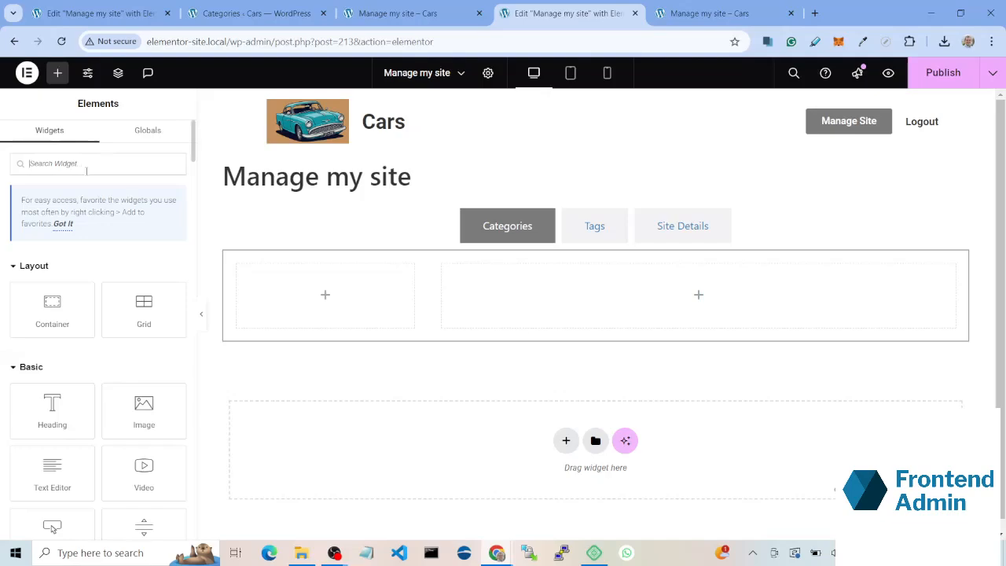
{"action": "type", "text": "add ter"}
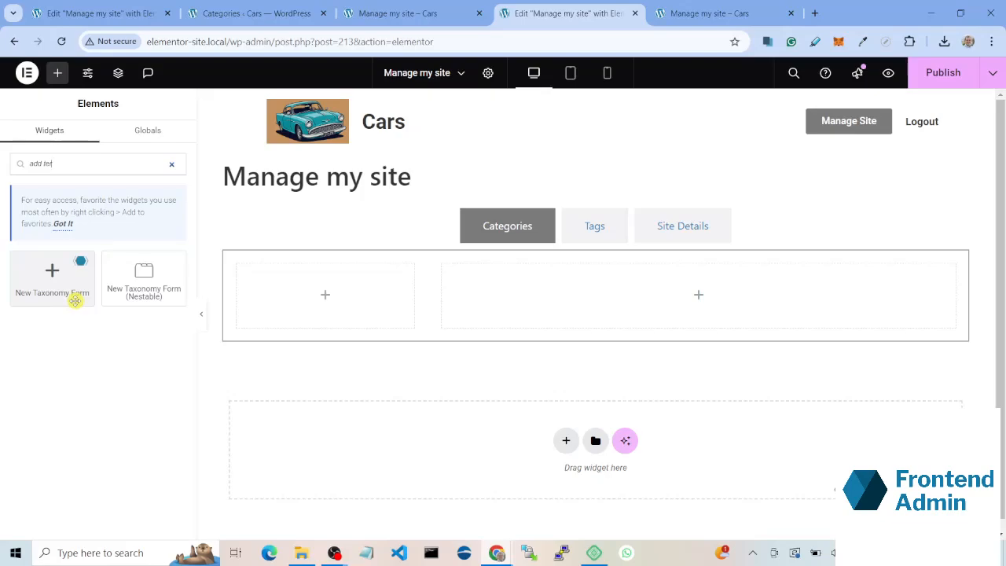
{"action": "left_click_drag", "start_coordinate": [138, 290], "coordinate": [301, 301]}
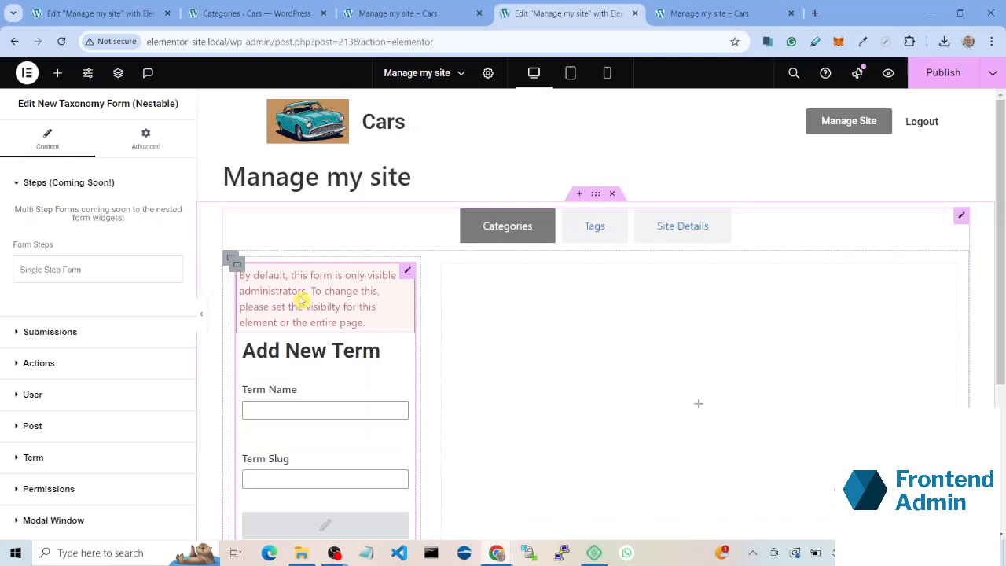
{"action": "scroll", "coordinate": [295, 295], "scroll_direction": "down", "scroll_amount": 1}
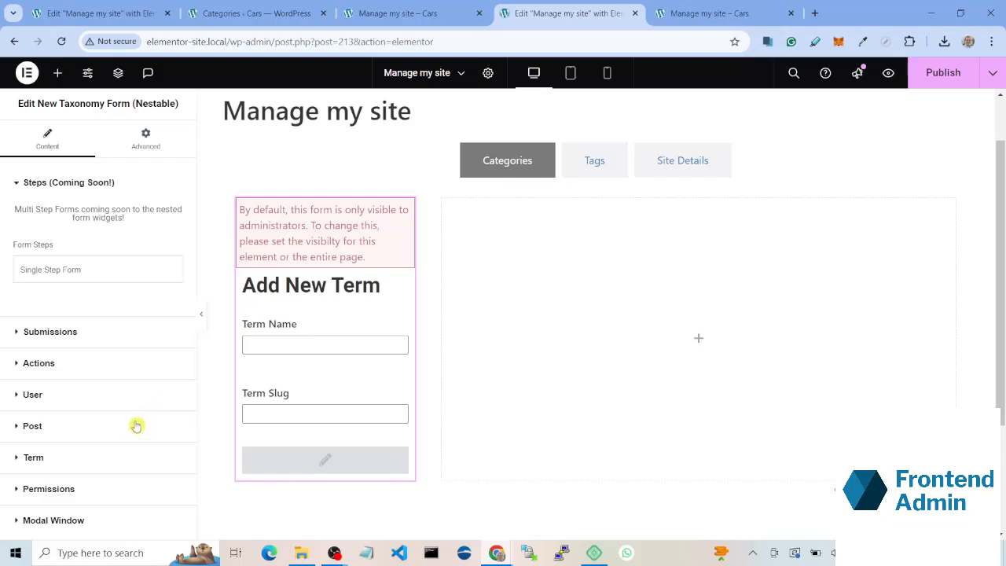
{"action": "left_click", "coordinate": [94, 485]}
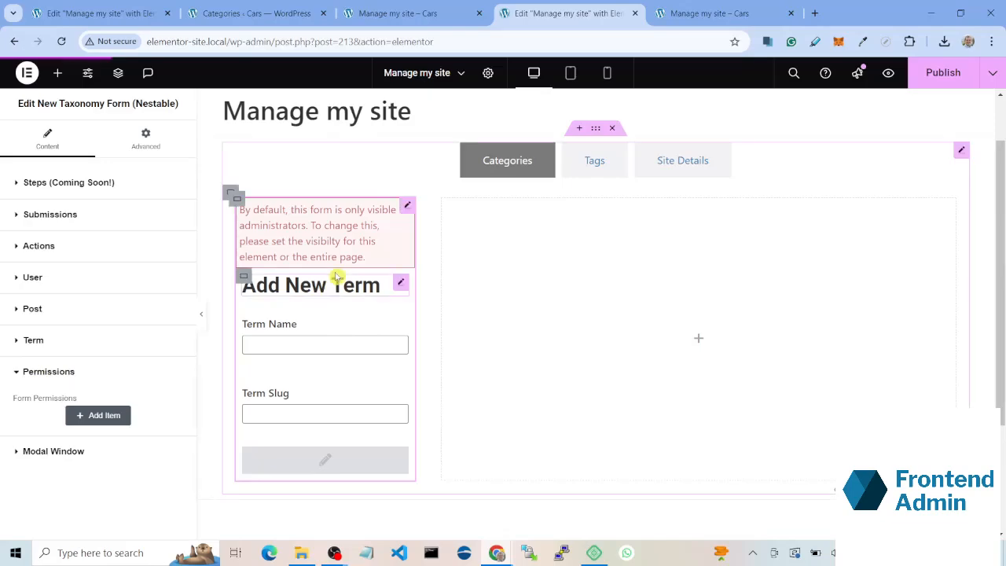
{"action": "scroll", "coordinate": [380, 237], "scroll_direction": "up", "scroll_amount": 1}
{"action": "scroll", "coordinate": [379, 275], "scroll_direction": "down", "scroll_amount": 2}
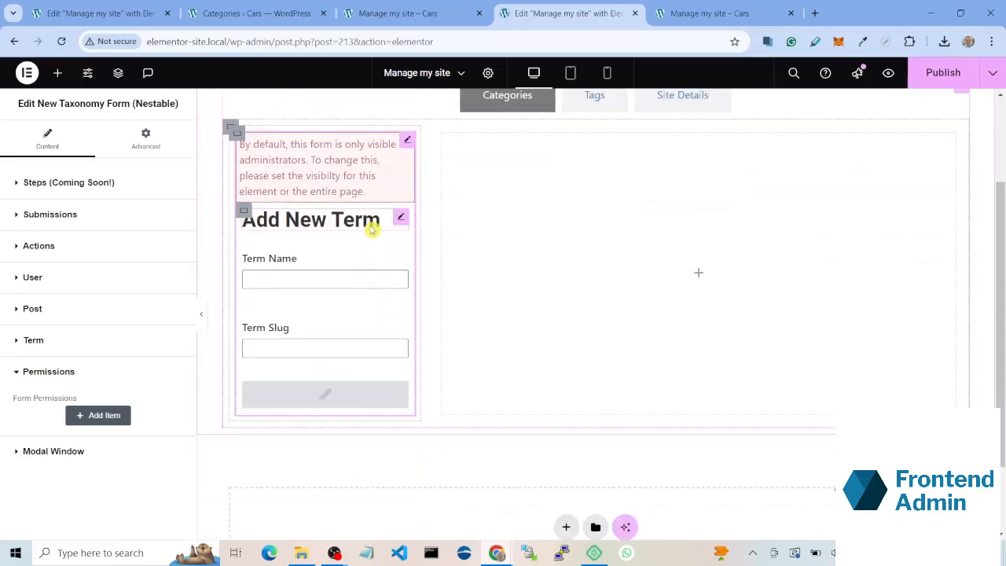
Step: Add an ACF Fields widget to the Add New Term form, directly below the Term Slug field
{"action": "left_click", "coordinate": [344, 269]}
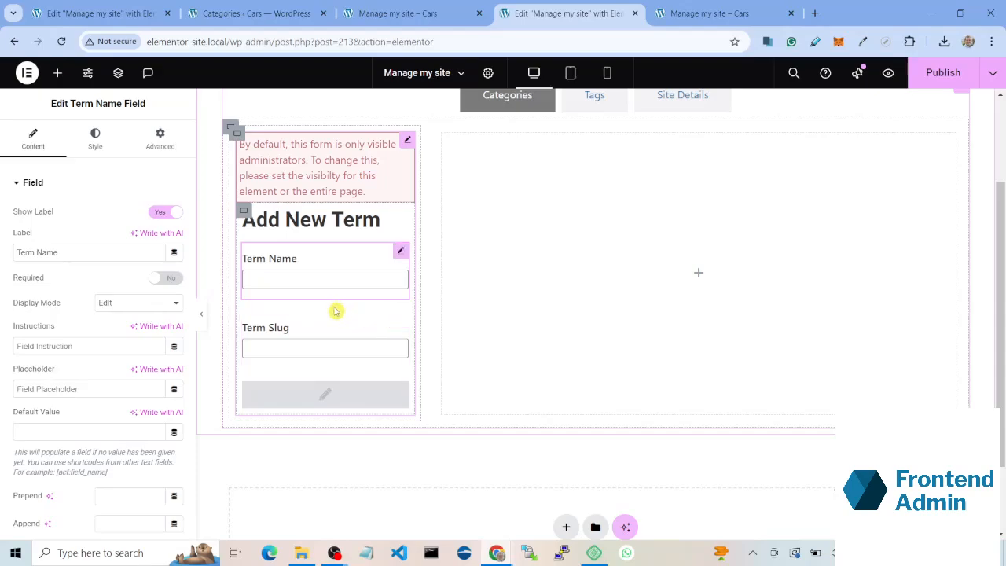
{"action": "left_click", "coordinate": [56, 73]}
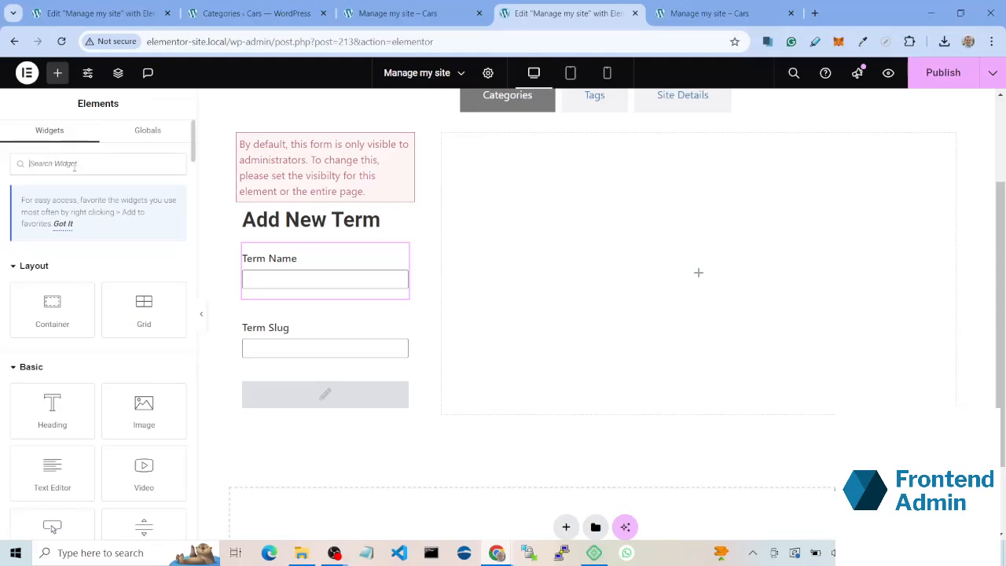
{"action": "type", "text": "acf"}
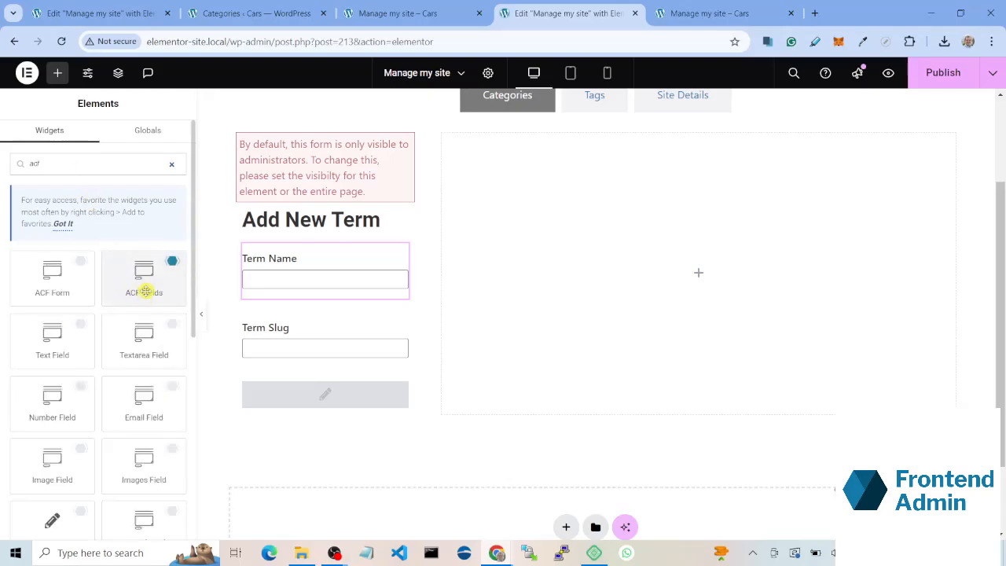
{"action": "left_click_drag", "start_coordinate": [147, 292], "coordinate": [288, 367]}
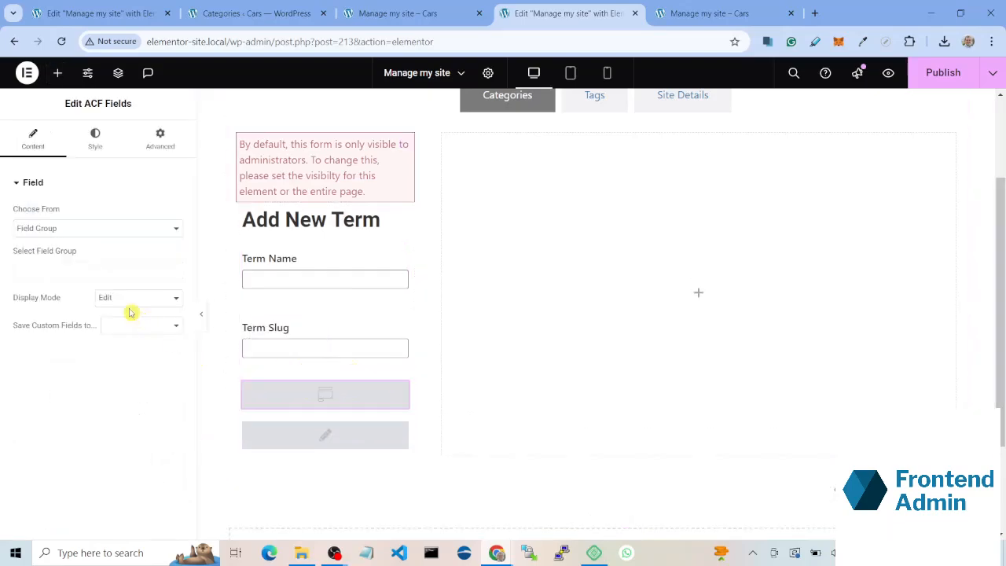
Step: Select Categories Meta as the field group shown by the ACF Fields widget
{"action": "left_click", "coordinate": [100, 271]}
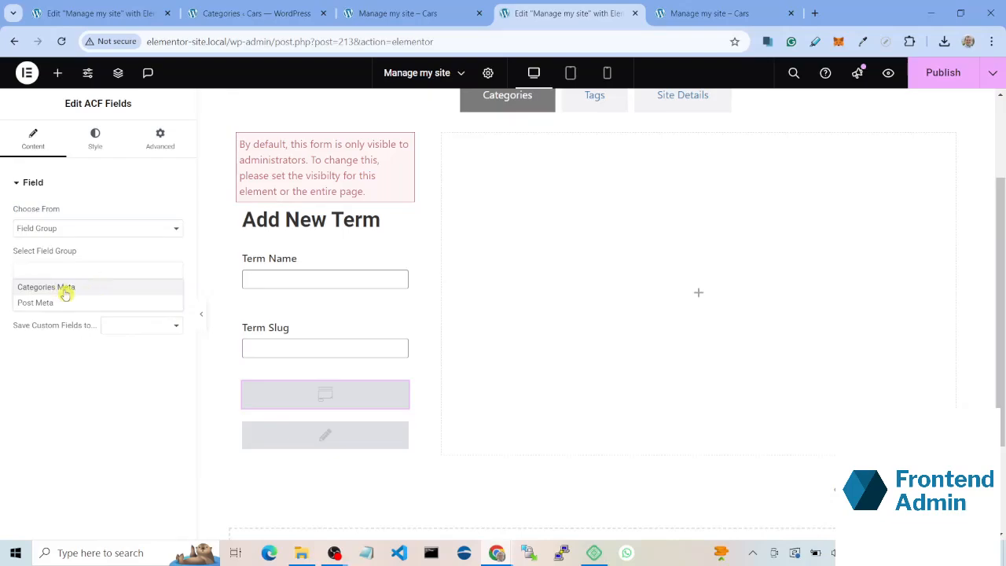
{"action": "left_click", "coordinate": [81, 227]}
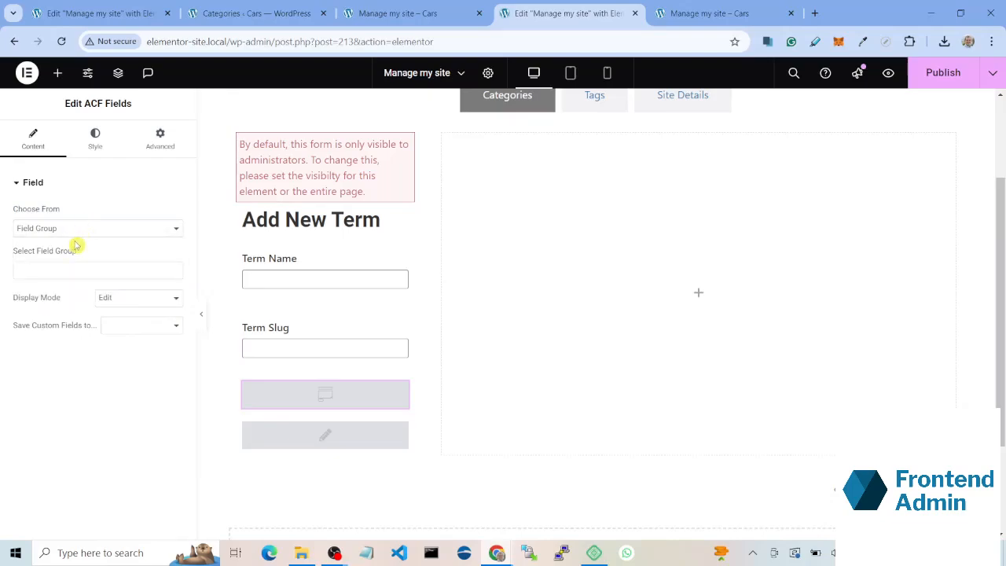
{"action": "left_click", "coordinate": [78, 230]}
{"action": "left_click", "coordinate": [80, 223]}
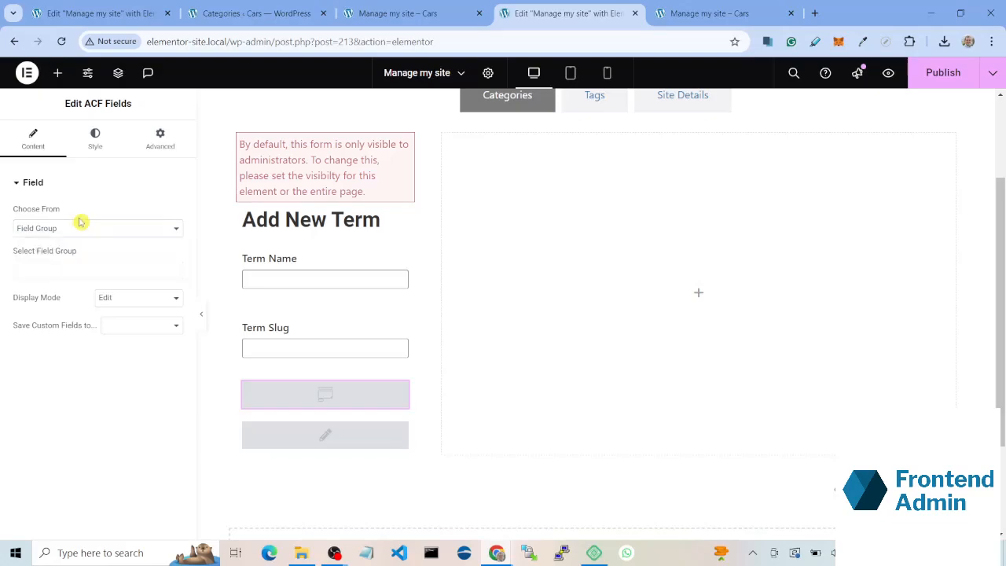
{"action": "left_click", "coordinate": [63, 272]}
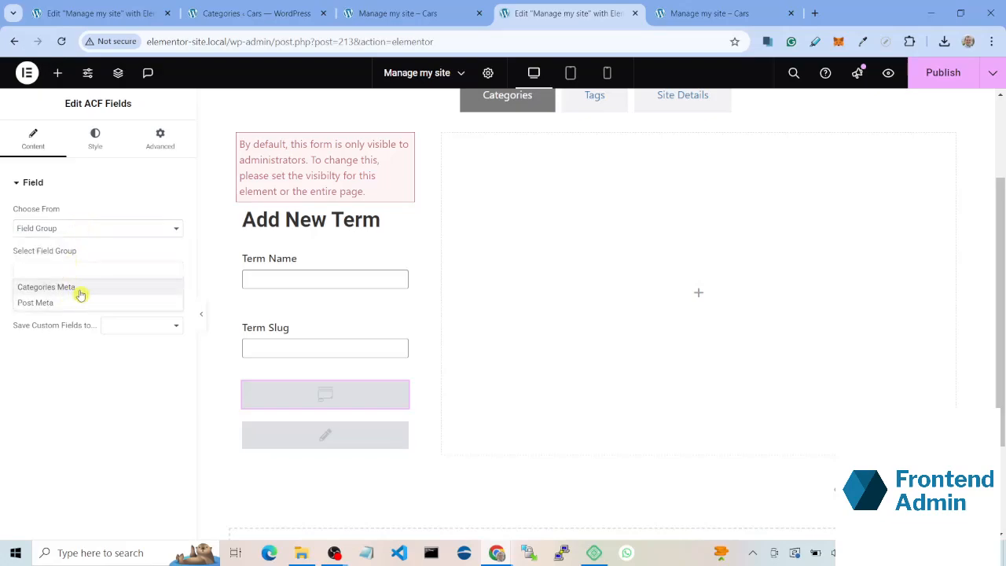
{"action": "left_click", "coordinate": [78, 288]}
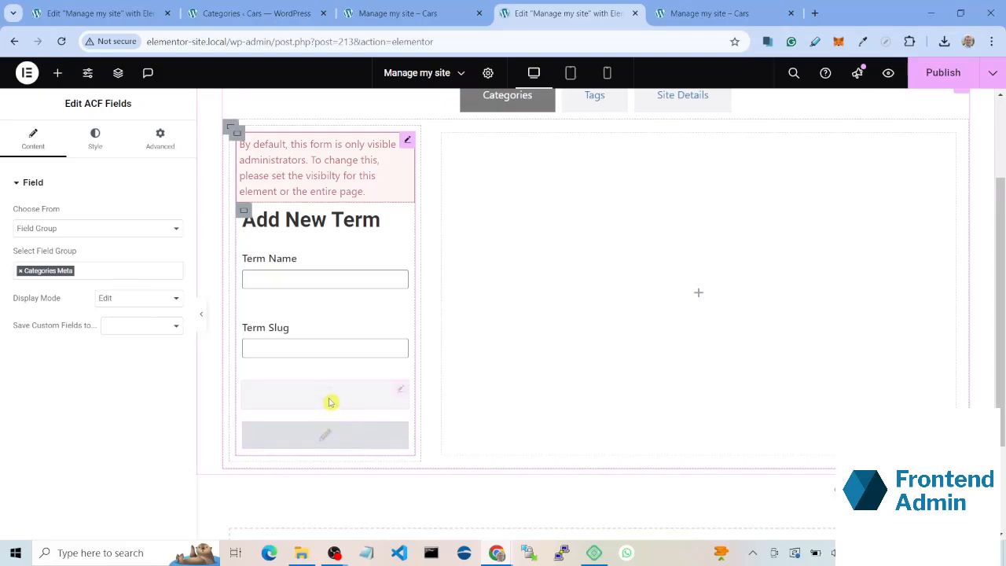
{"action": "scroll", "coordinate": [358, 386], "scroll_direction": "down", "scroll_amount": 1}
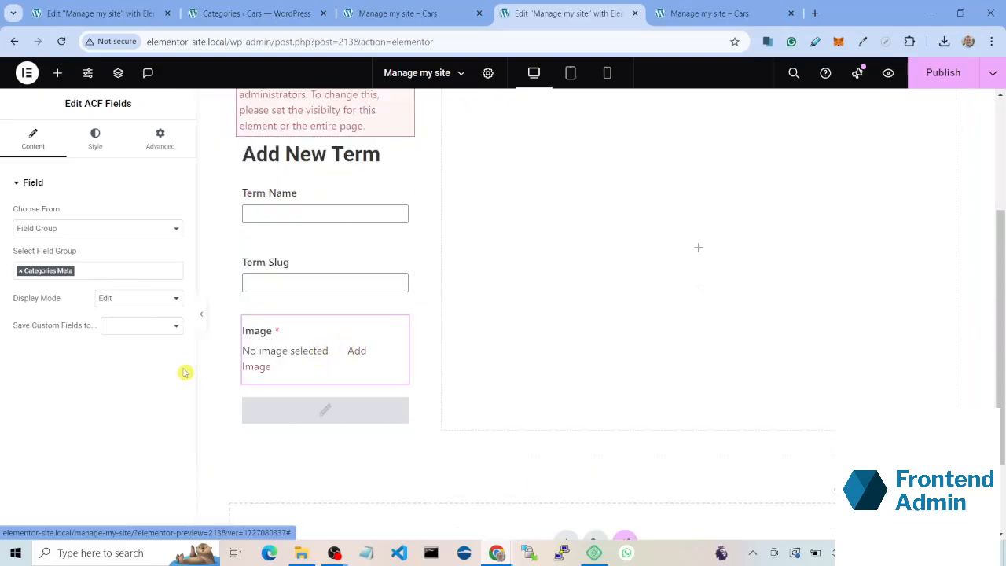
Step: Set the ACF Fields widget to save its custom fields to Term
{"action": "left_click", "coordinate": [137, 326]}
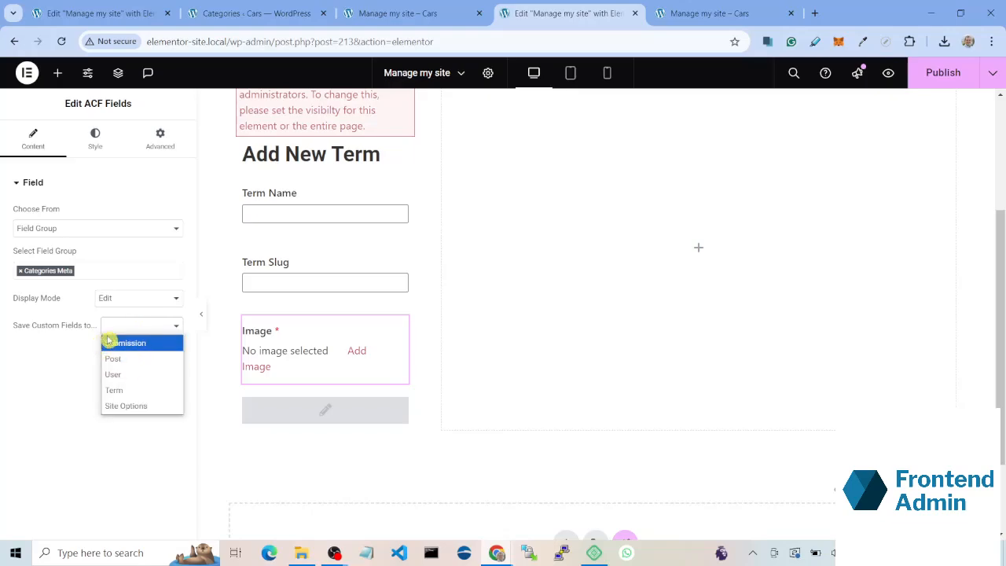
{"action": "left_click", "coordinate": [134, 389]}
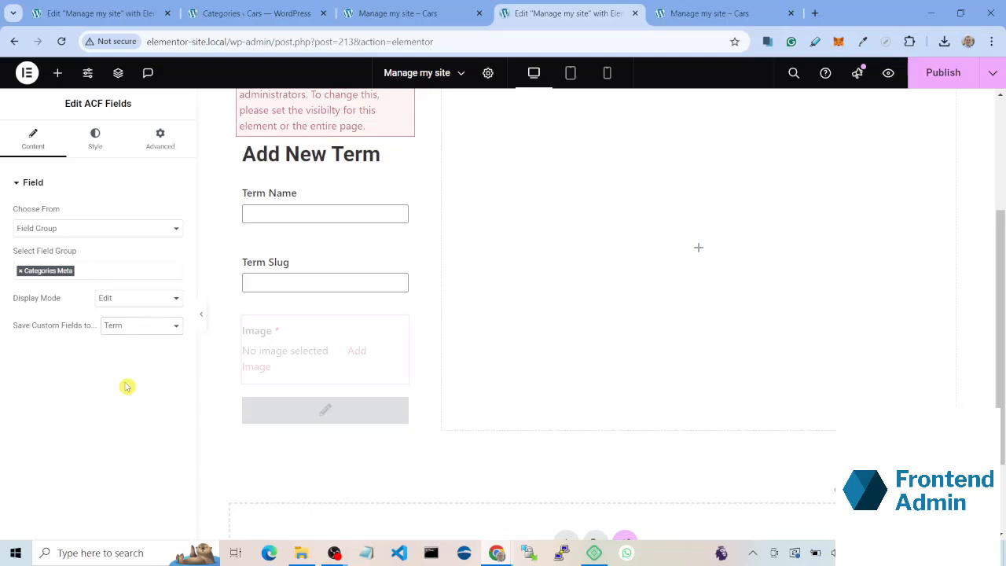
{"action": "scroll", "coordinate": [301, 355], "scroll_direction": "up", "scroll_amount": 1}
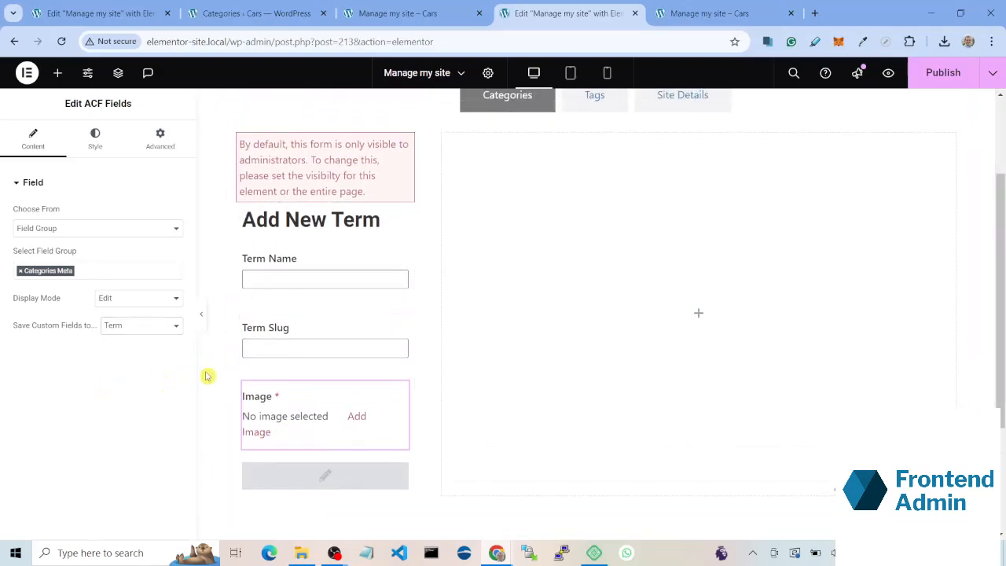
{"action": "left_click", "coordinate": [157, 332]}
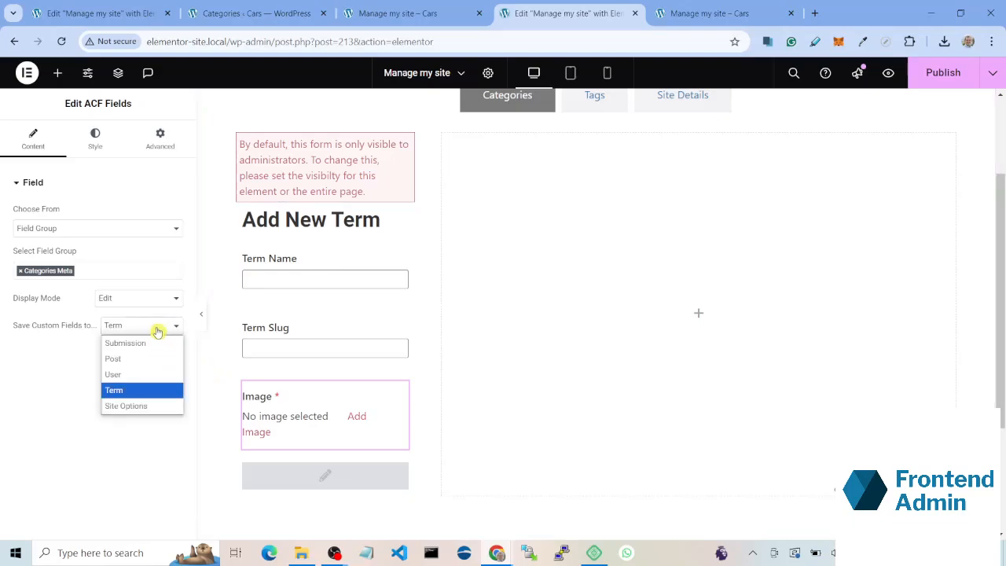
{"action": "left_click", "coordinate": [85, 377]}
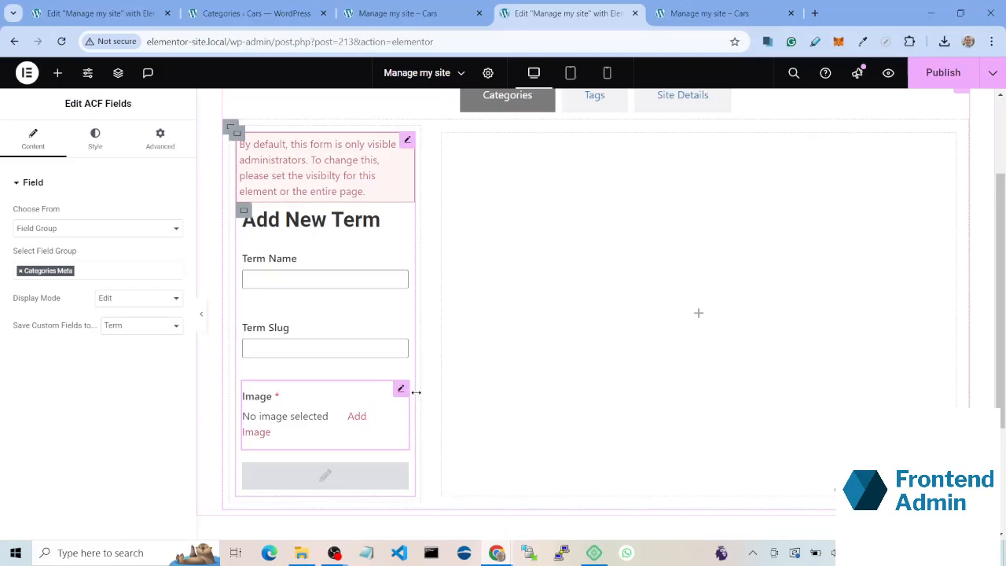
{"action": "scroll", "coordinate": [409, 380], "scroll_direction": "up", "scroll_amount": 2}
{"action": "scroll", "coordinate": [316, 382], "scroll_direction": "down", "scroll_amount": 2}
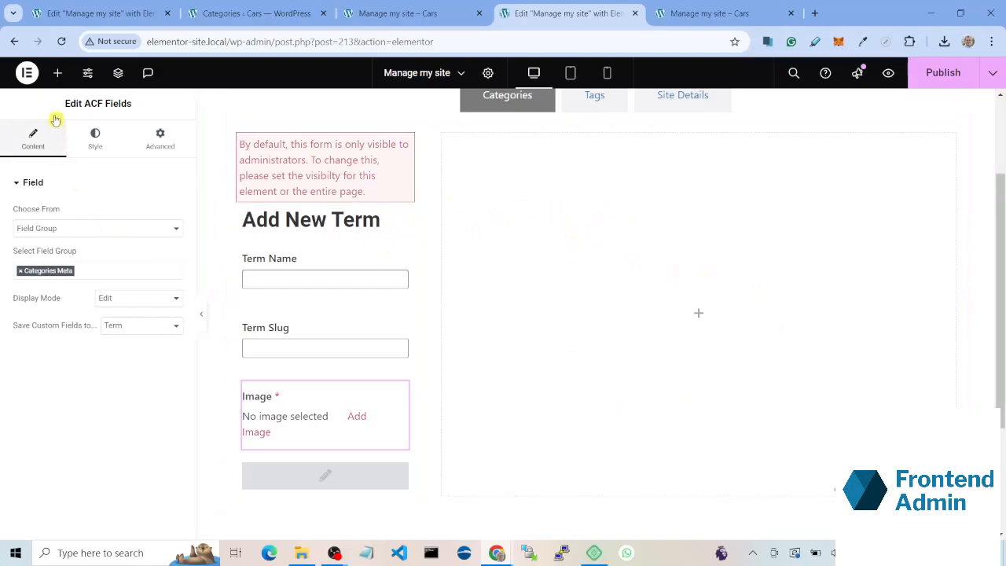
Step: Add a Loop Grid widget to the empty wider container of the Categories tab
{"action": "left_click", "coordinate": [53, 76]}
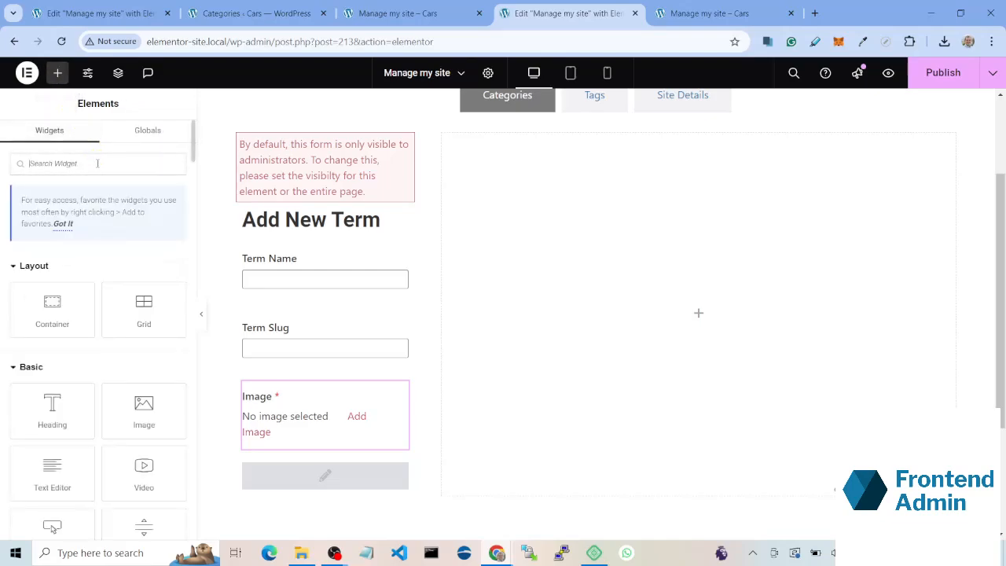
{"action": "type", "text": "io"}
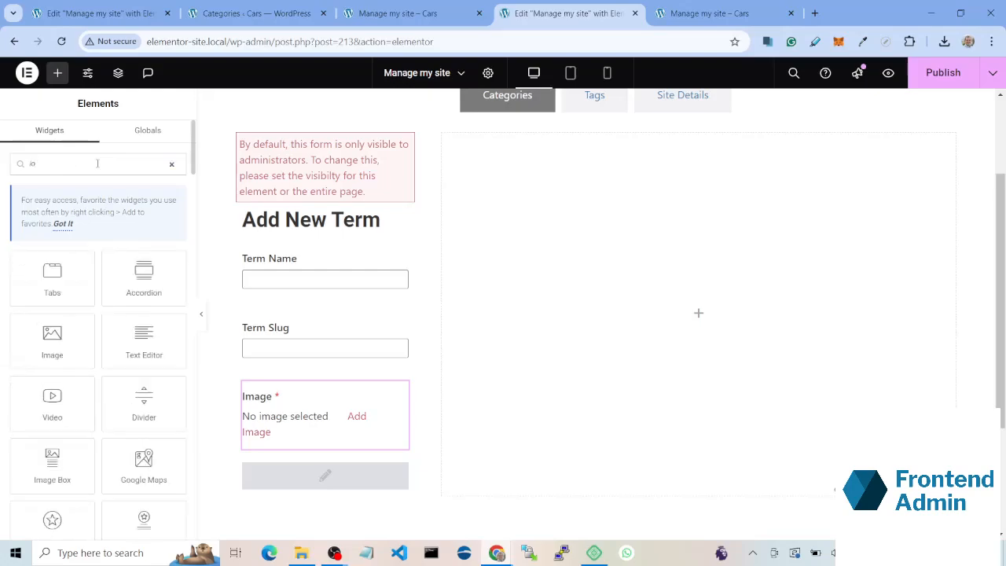
{"action": "type", "text": "o"}
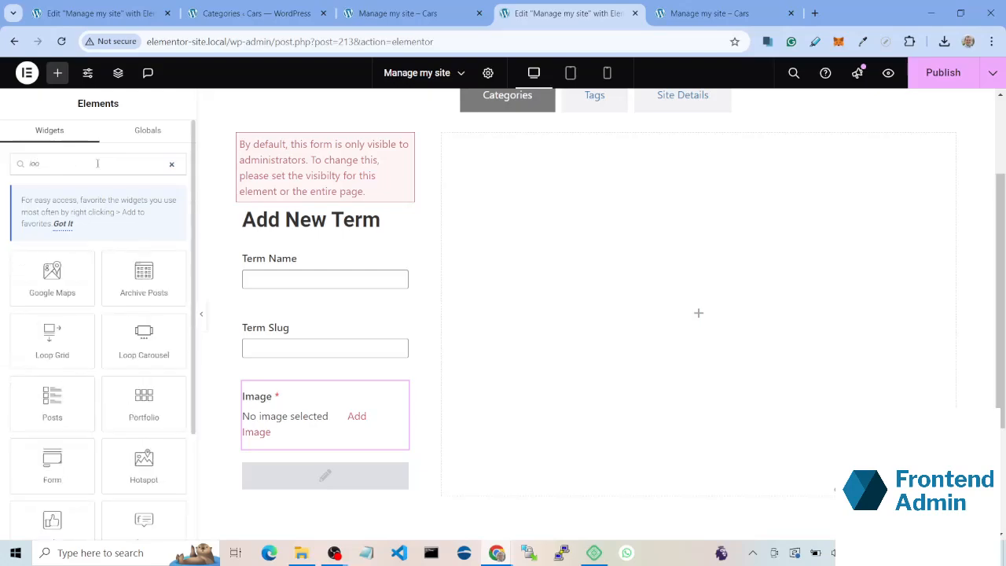
{"action": "left_click_drag", "start_coordinate": [52, 337], "coordinate": [694, 304]}
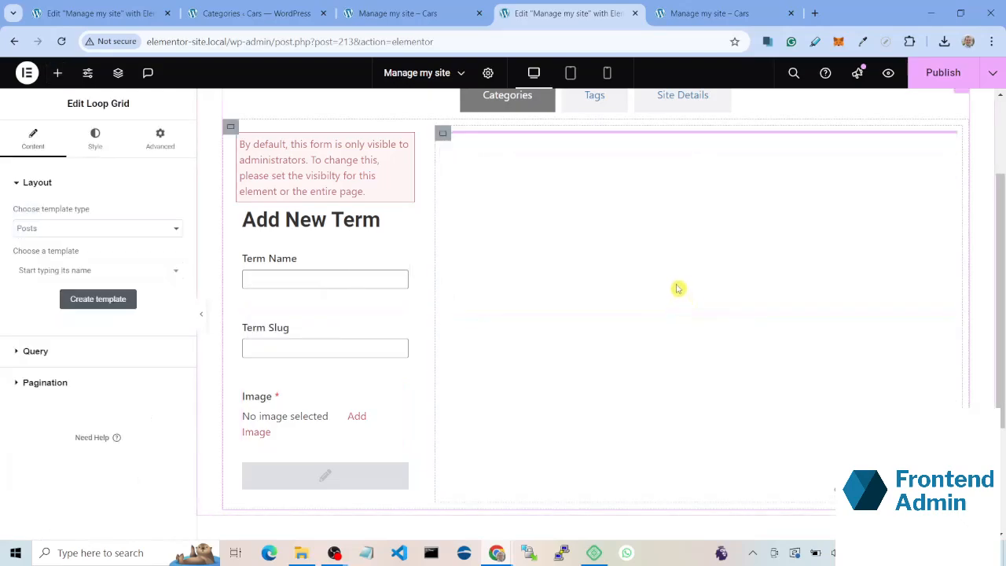
Step: Set the Loop Grid's template type to Post Taxonomy and create a new template for it, saving the page changes
{"action": "left_click", "coordinate": [51, 229]}
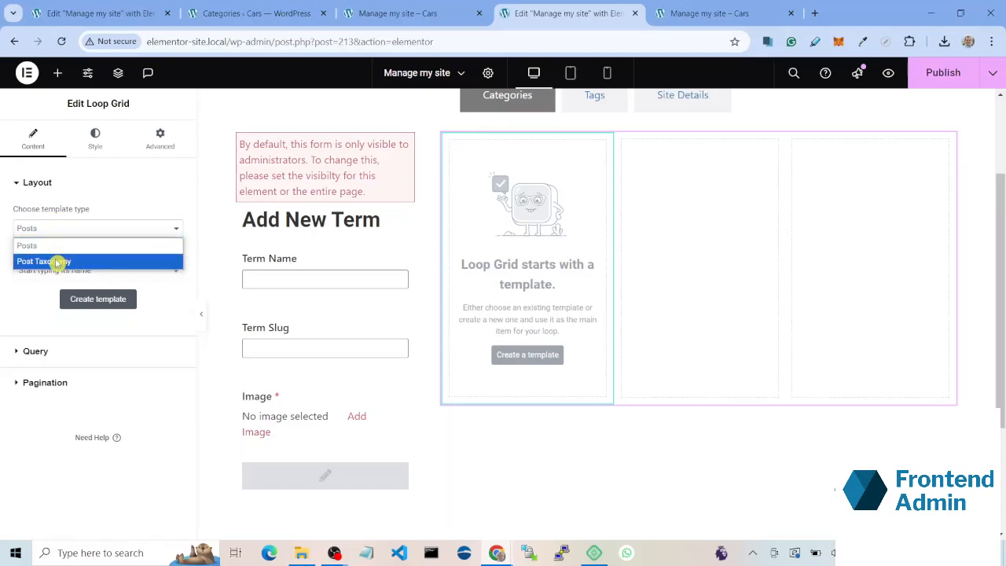
{"action": "left_click", "coordinate": [57, 261]}
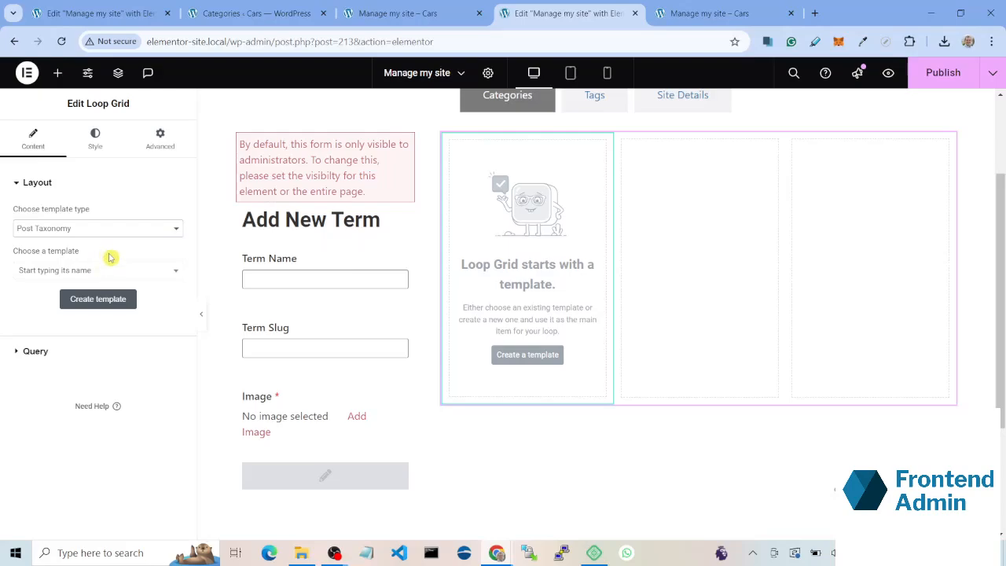
{"action": "left_click", "coordinate": [526, 356]}
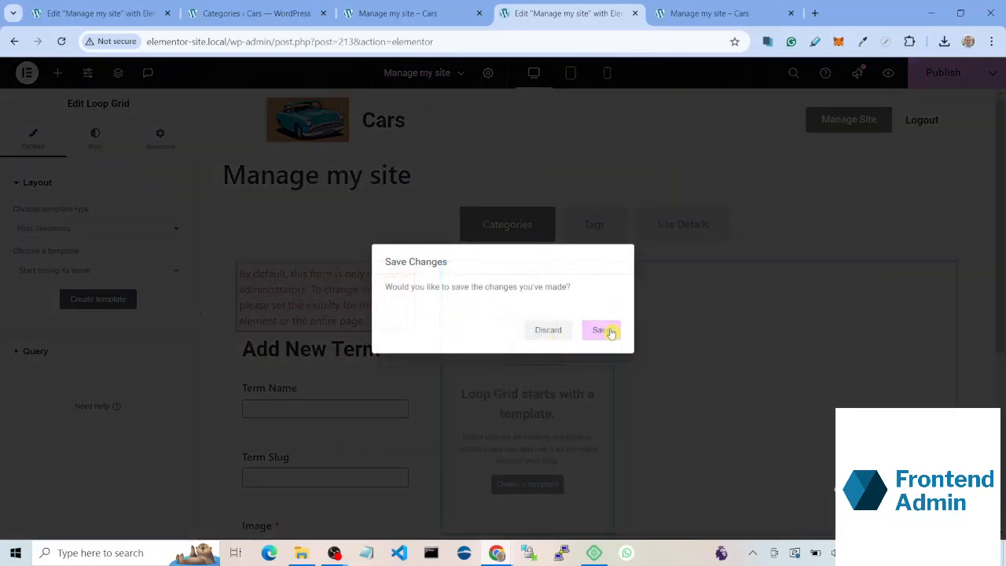
{"action": "left_click", "coordinate": [604, 331]}
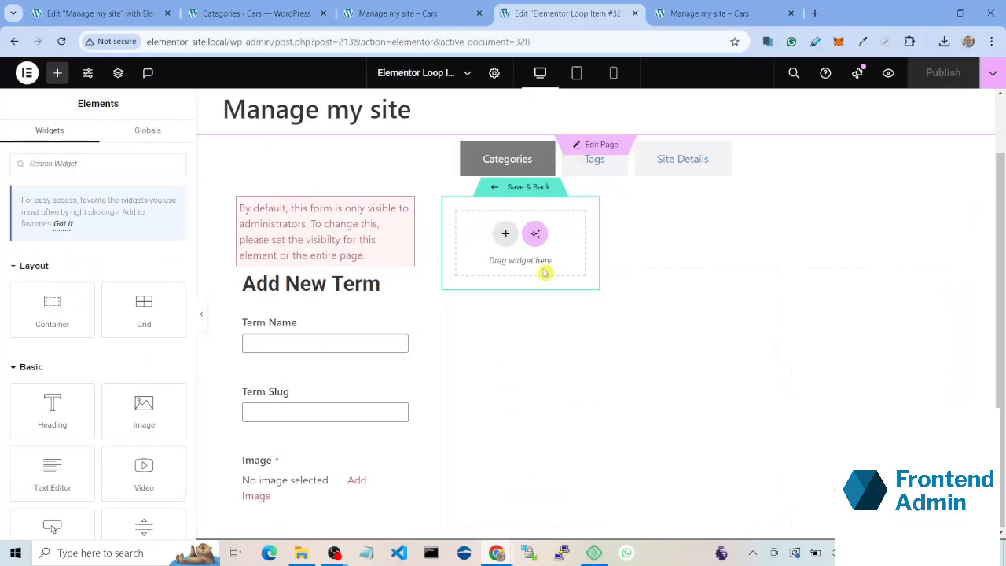
Step: Add a Heading to the loop item template with Archive Title as its dynamic title and Include Context turned off
{"action": "left_click", "coordinate": [60, 74]}
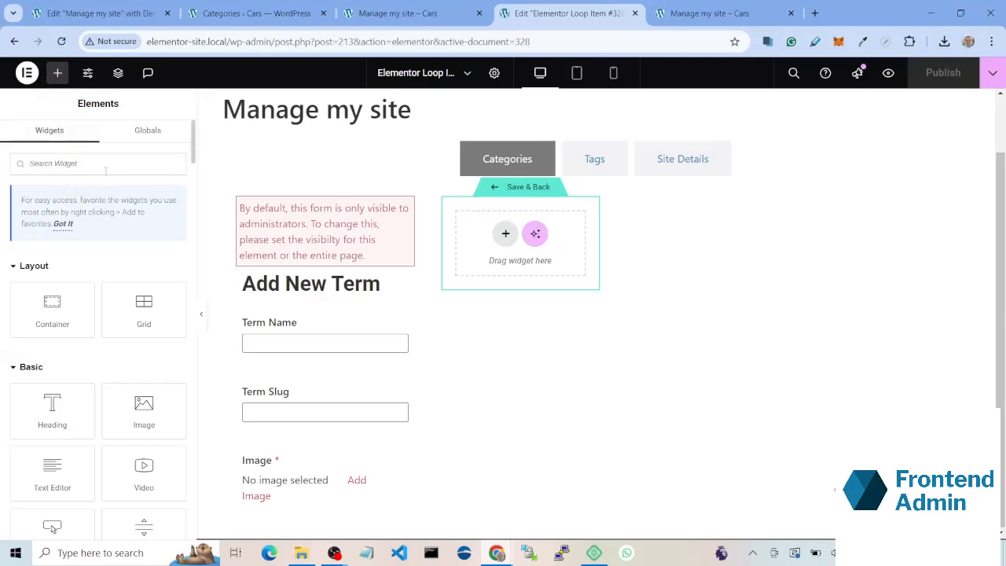
{"action": "type", "text": "he"}
{"action": "left_click_drag", "start_coordinate": [78, 284], "coordinate": [542, 235]}
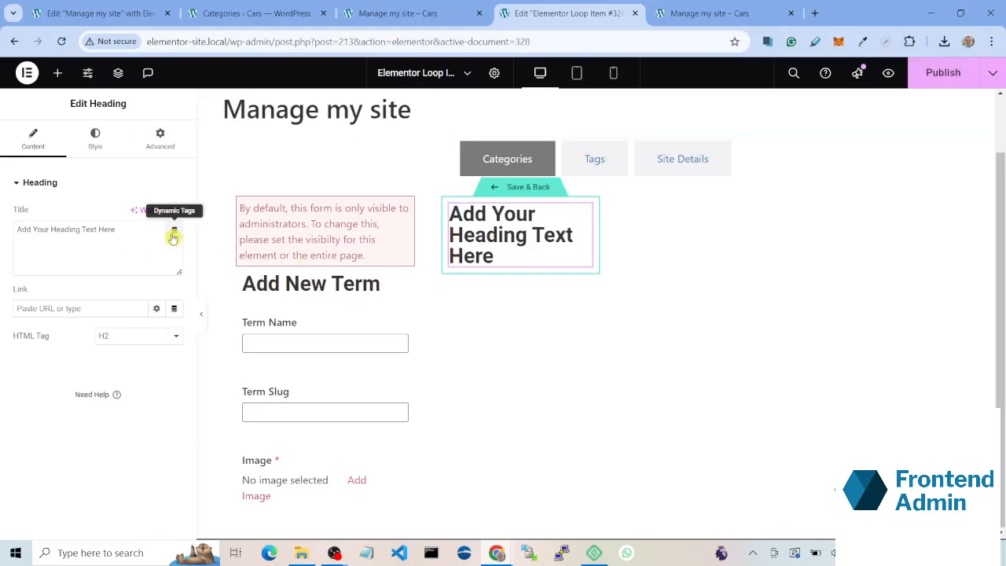
{"action": "left_click", "coordinate": [174, 236]}
{"action": "scroll", "coordinate": [110, 369], "scroll_direction": "down", "scroll_amount": 1}
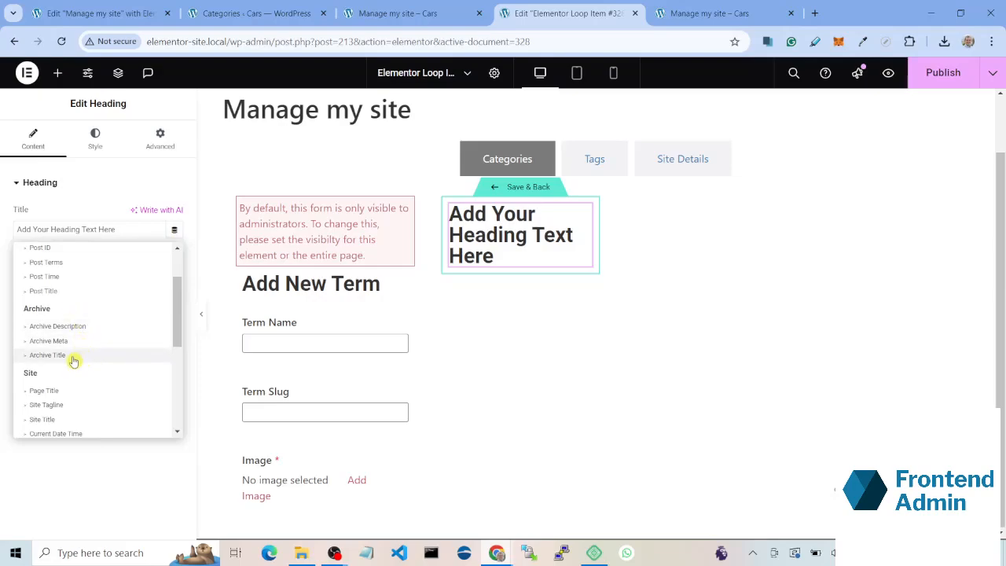
{"action": "left_click", "coordinate": [73, 360]}
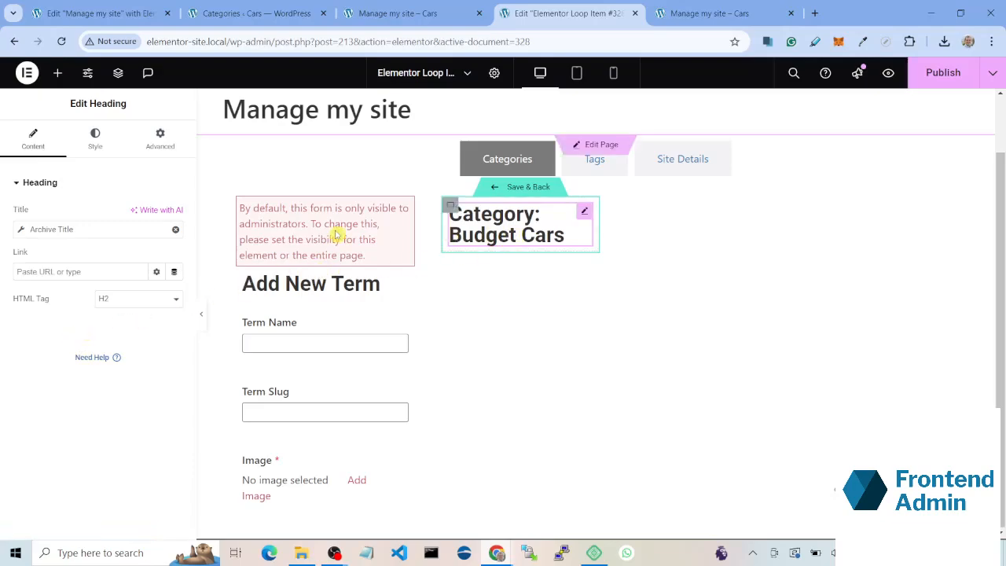
{"action": "left_click", "coordinate": [20, 229]}
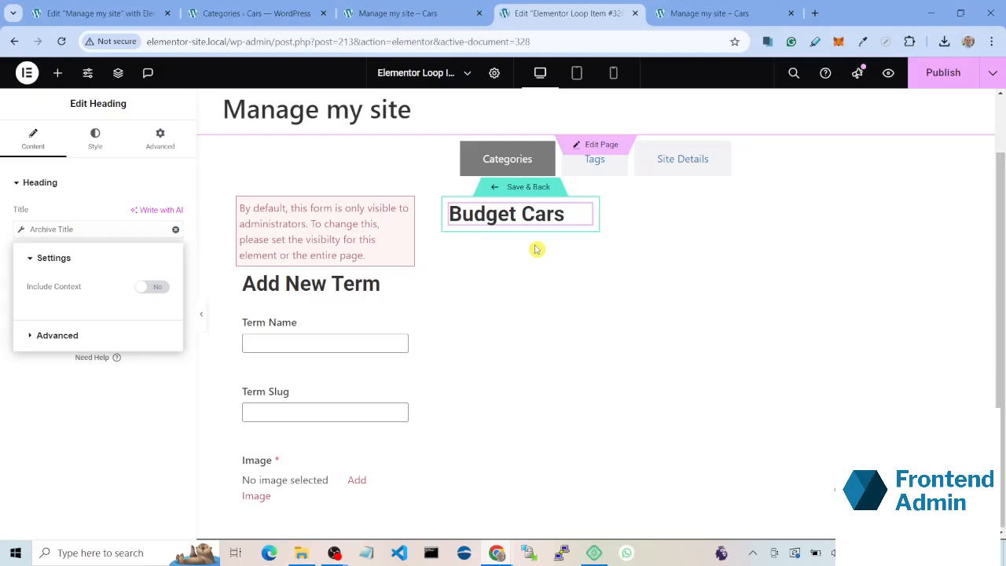
Step: Add a Term Slug field under the loop item's heading and set its display mode to Read Only
{"action": "left_click", "coordinate": [56, 71]}
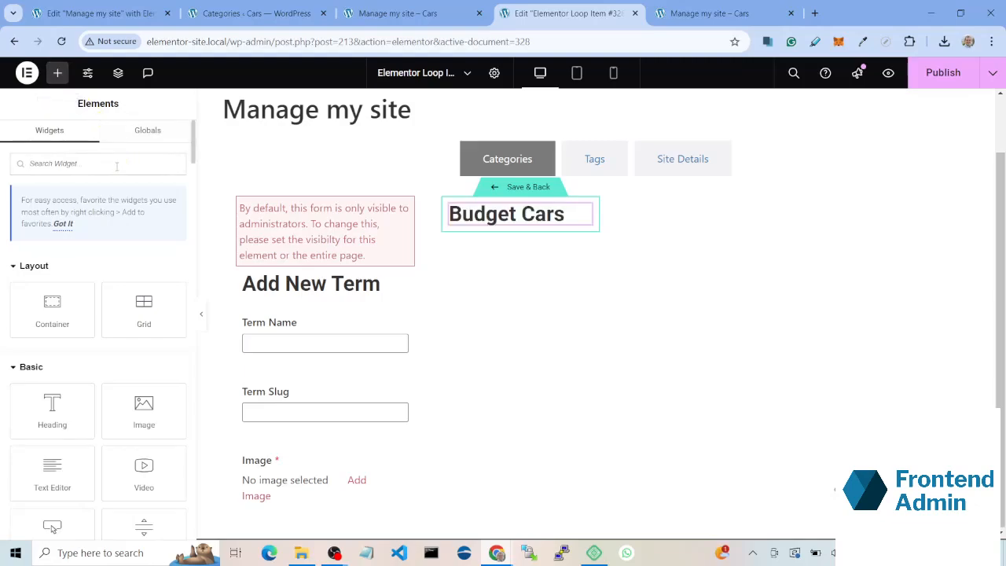
{"action": "type", "text": "term s"}
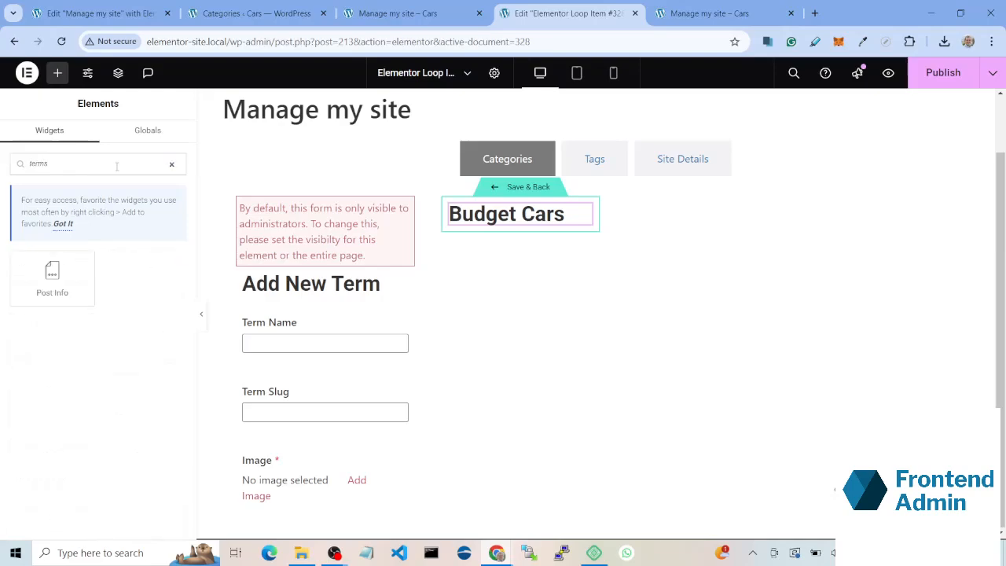
{"action": "left_click_drag", "start_coordinate": [52, 279], "coordinate": [532, 224]}
{"action": "left_click", "coordinate": [95, 303]}
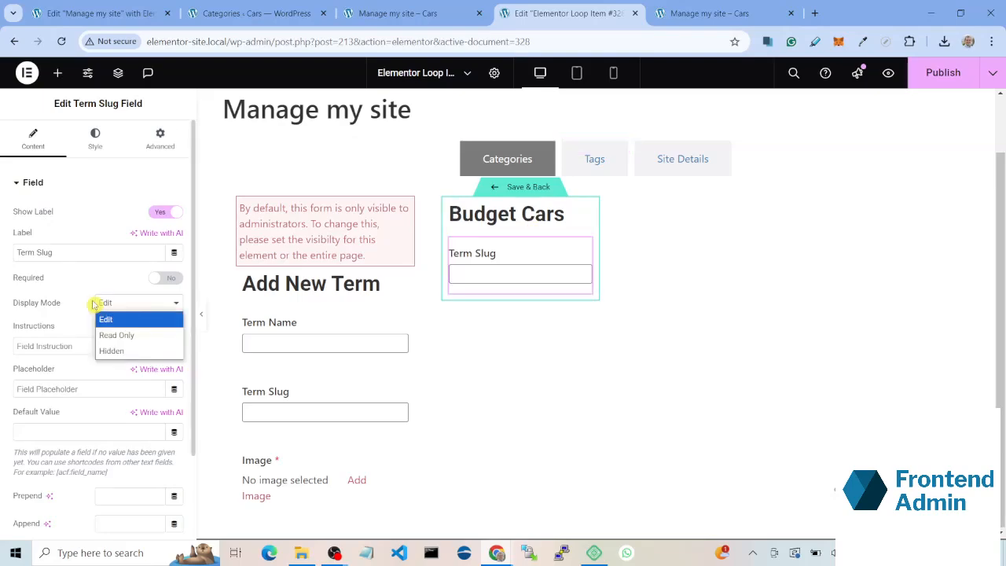
{"action": "left_click", "coordinate": [118, 337]}
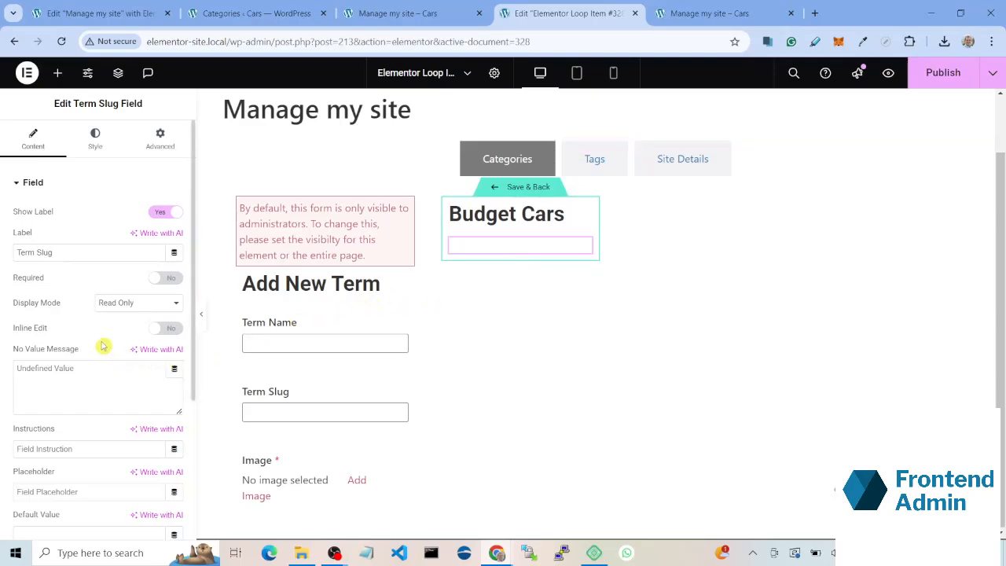
Step: Add an Image widget below the Term Slug field, using ACF Image Field as its dynamic source with the key Image
{"action": "left_click", "coordinate": [53, 74]}
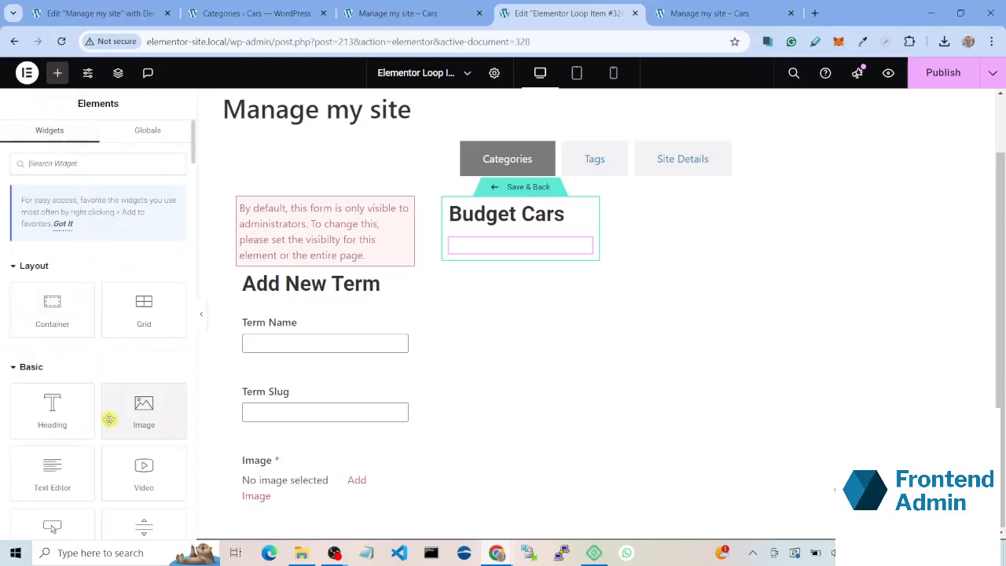
{"action": "left_click_drag", "start_coordinate": [109, 418], "coordinate": [508, 262]}
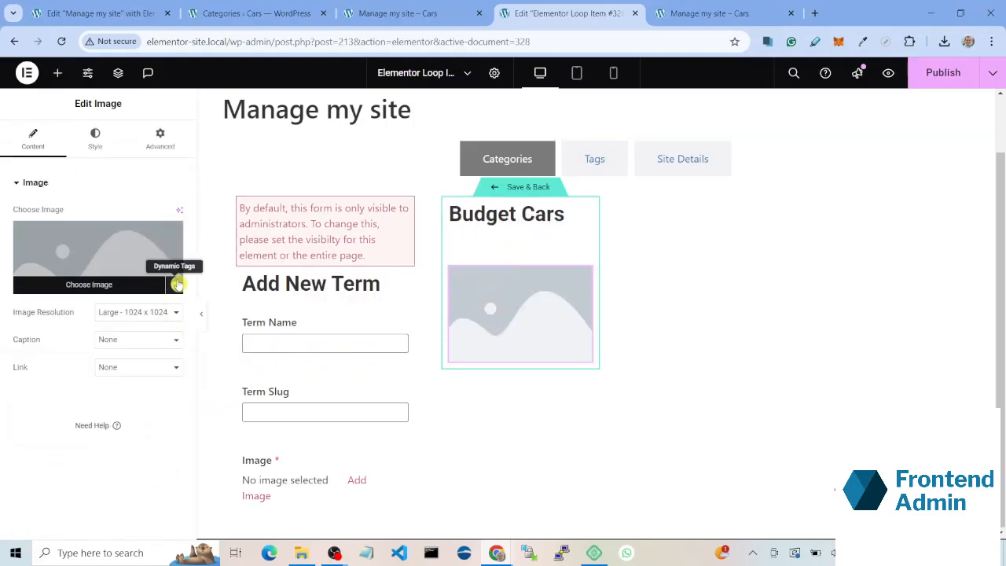
{"action": "left_click", "coordinate": [178, 285]}
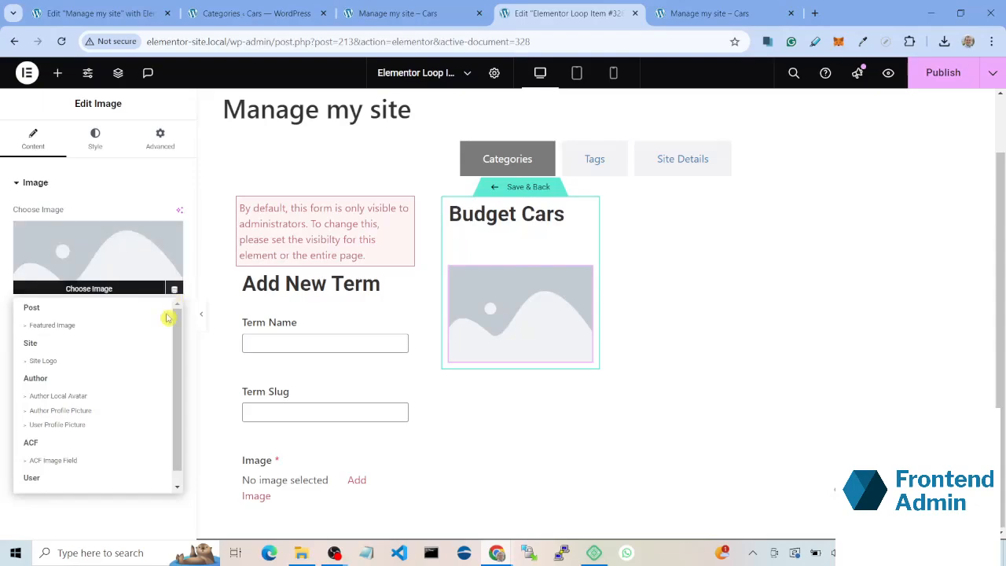
{"action": "left_click", "coordinate": [94, 466]}
{"action": "left_click", "coordinate": [118, 229]}
{"action": "left_click", "coordinate": [132, 289]}
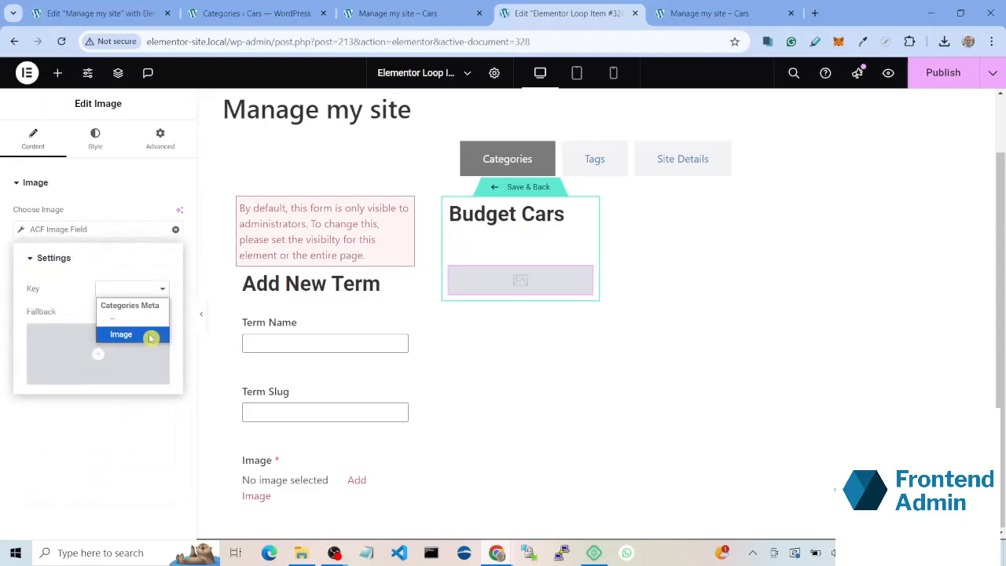
{"action": "left_click", "coordinate": [151, 338]}
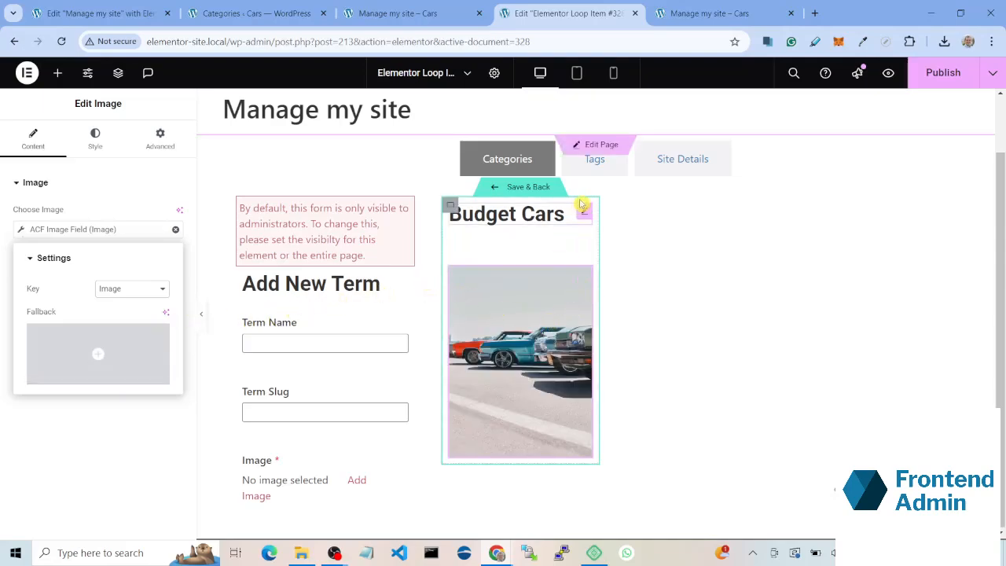
Step: Add a container below the image in the loop item and set its direction to horizontal row
{"action": "left_click", "coordinate": [61, 73]}
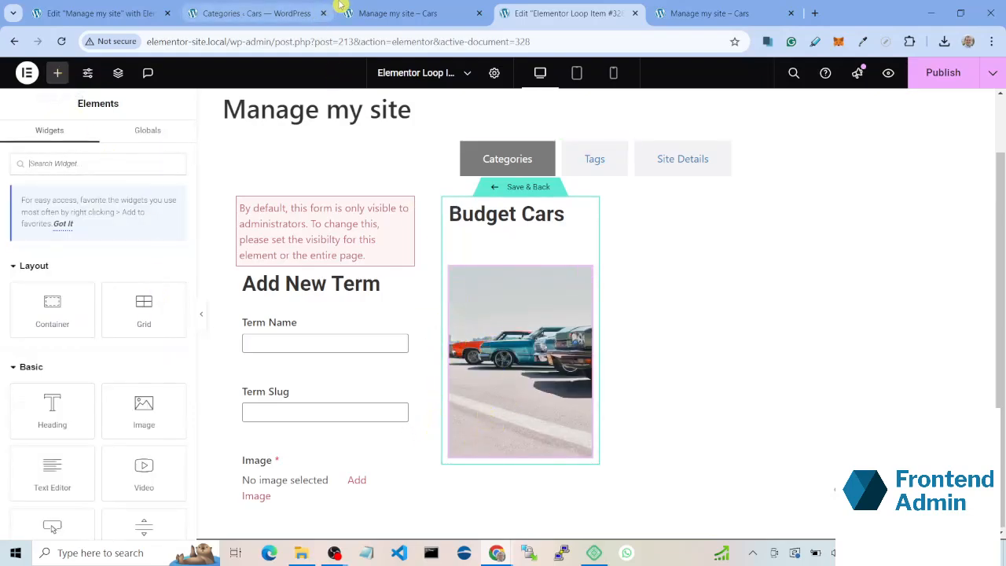
{"action": "left_click", "coordinate": [375, 6]}
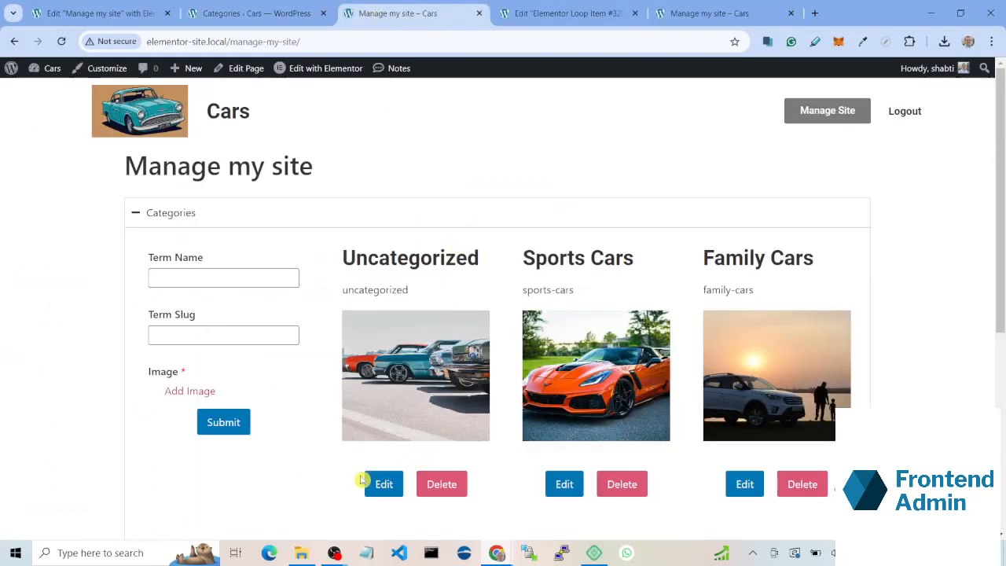
{"action": "left_click", "coordinate": [529, 7]}
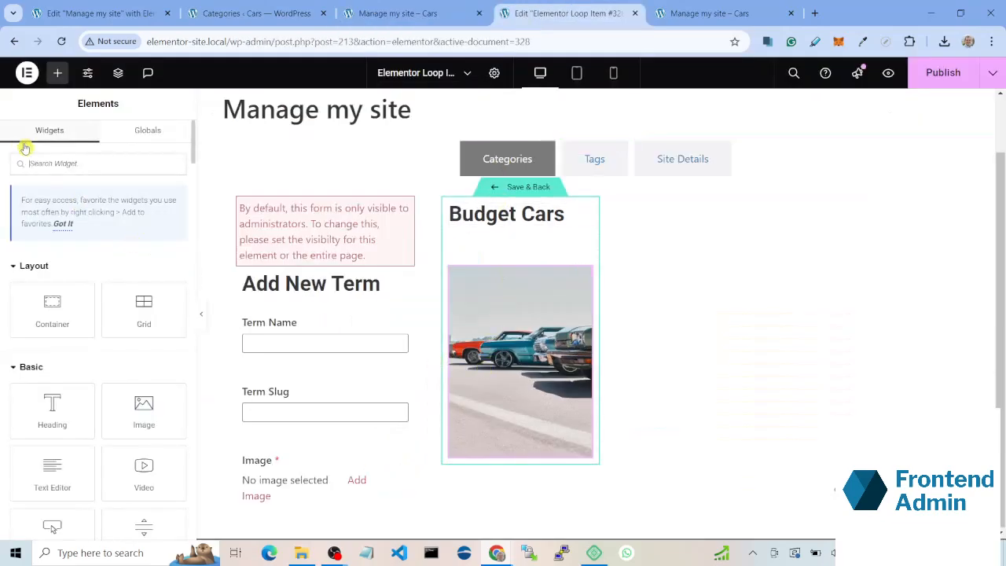
{"action": "left_click_drag", "start_coordinate": [52, 308], "coordinate": [479, 434]}
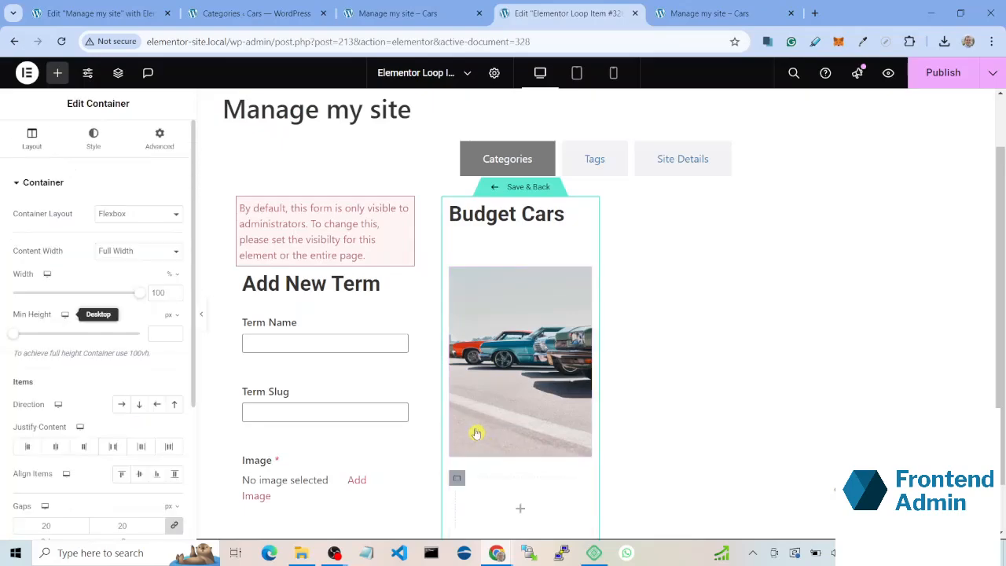
{"action": "left_click", "coordinate": [122, 404]}
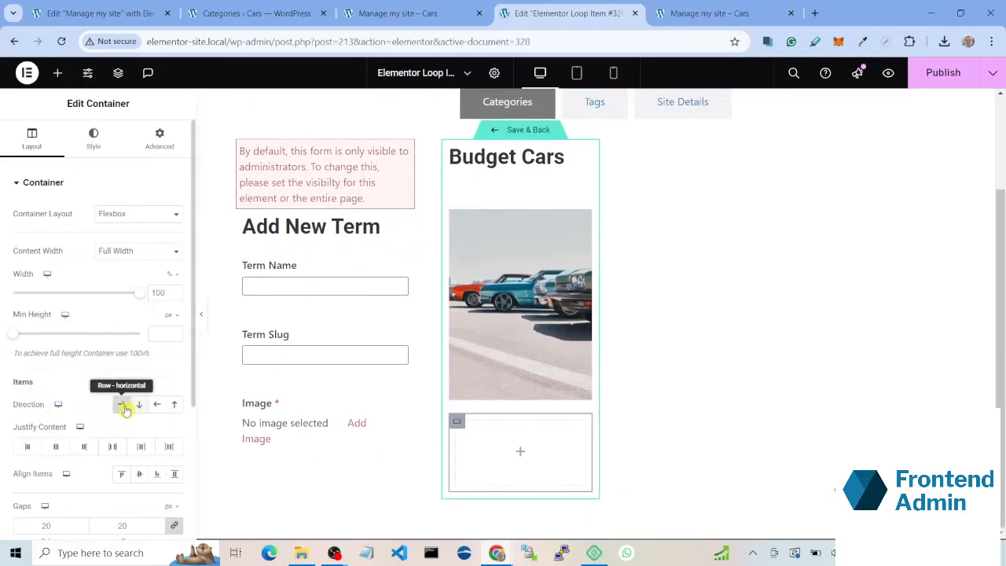
Step: Add a Delete Term widget to the empty container below the image
{"action": "left_click", "coordinate": [57, 73]}
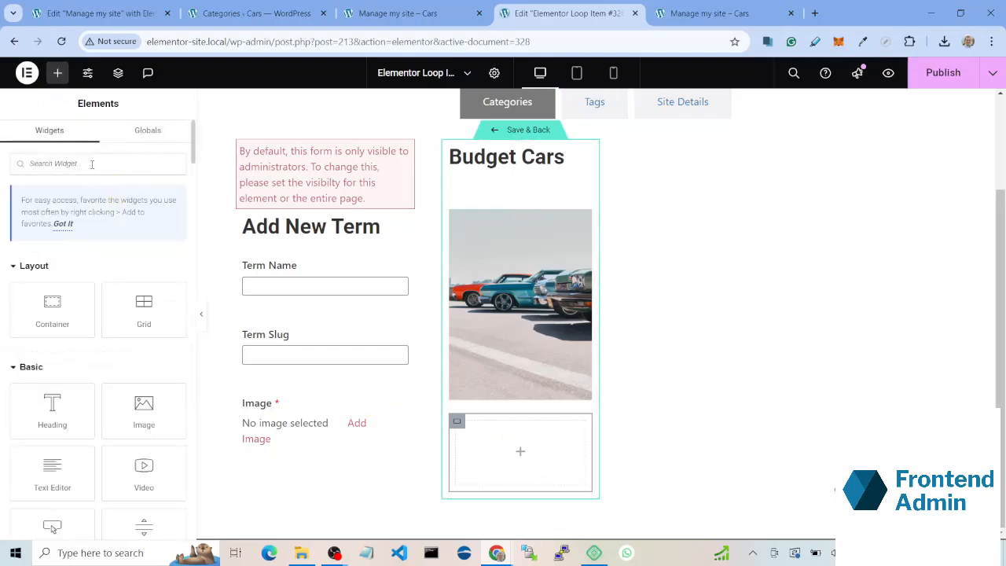
{"action": "type", "text": "dele"}
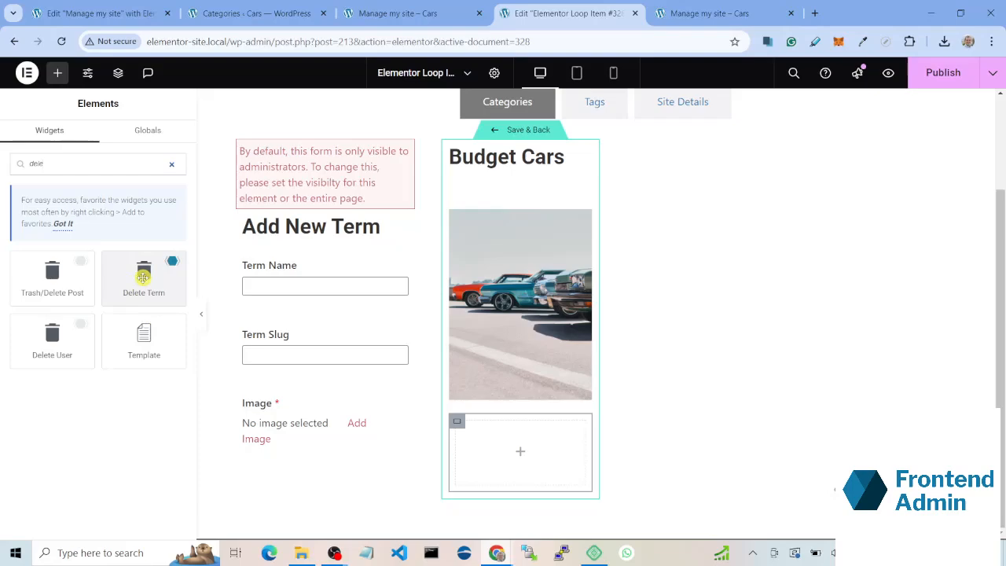
{"action": "left_click_drag", "start_coordinate": [143, 275], "coordinate": [496, 447]}
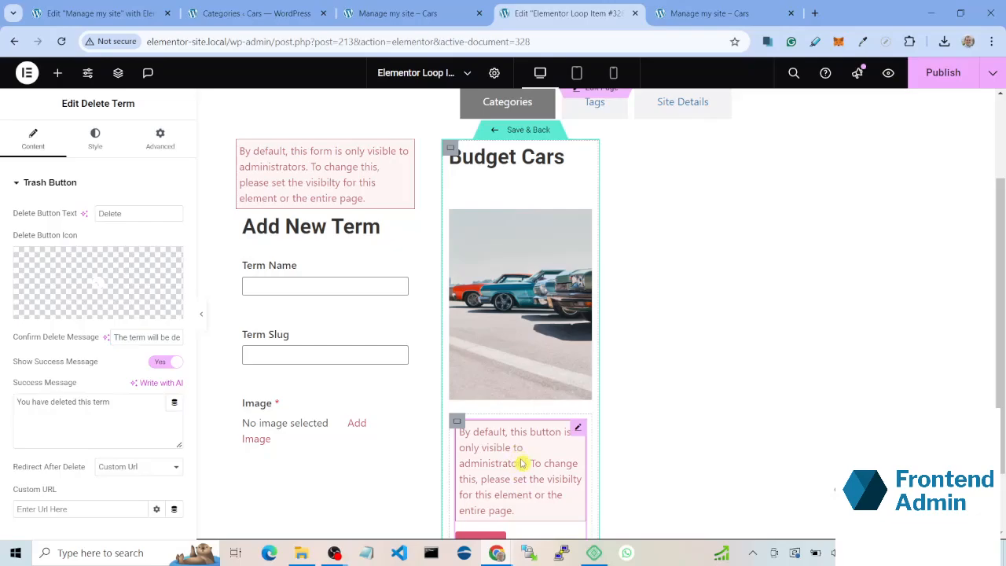
{"action": "scroll", "coordinate": [521, 462], "scroll_direction": "down", "scroll_amount": 1}
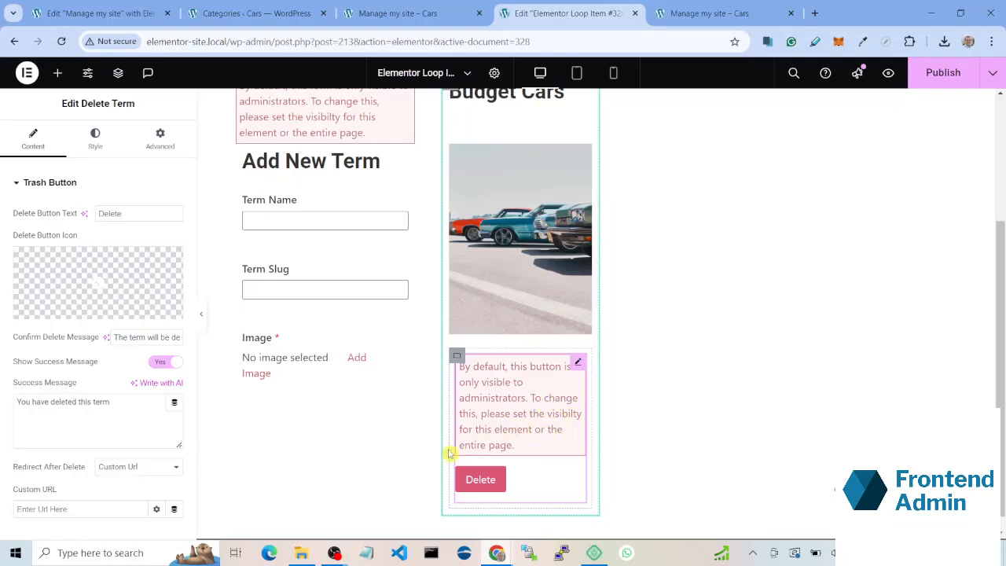
Step: Add a permission rule to the Delete Term widget that also includes the Editor role alongside Administrator
{"action": "scroll", "coordinate": [150, 402], "scroll_direction": "down", "scroll_amount": 1}
{"action": "left_click", "coordinate": [59, 525]}
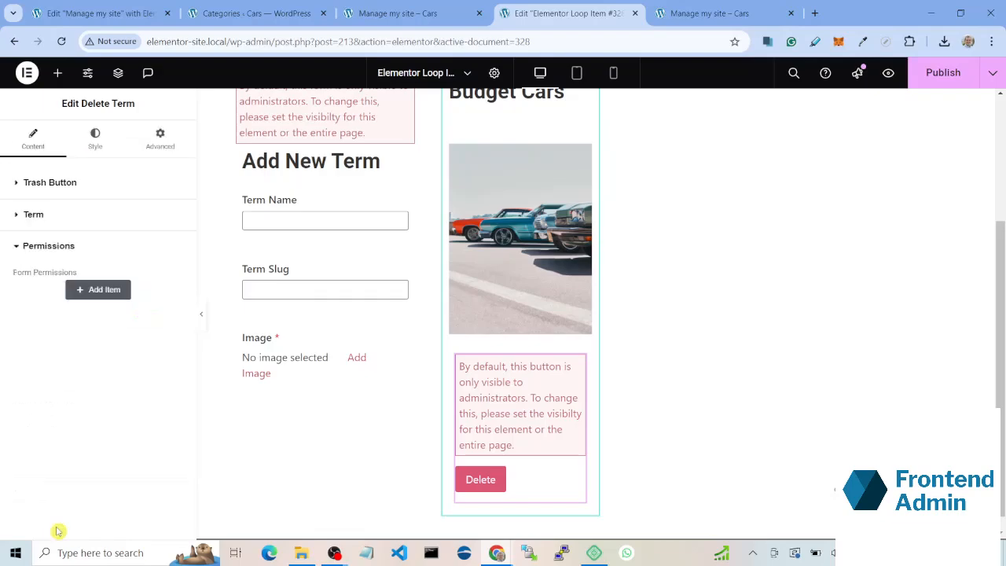
{"action": "left_click", "coordinate": [84, 292]}
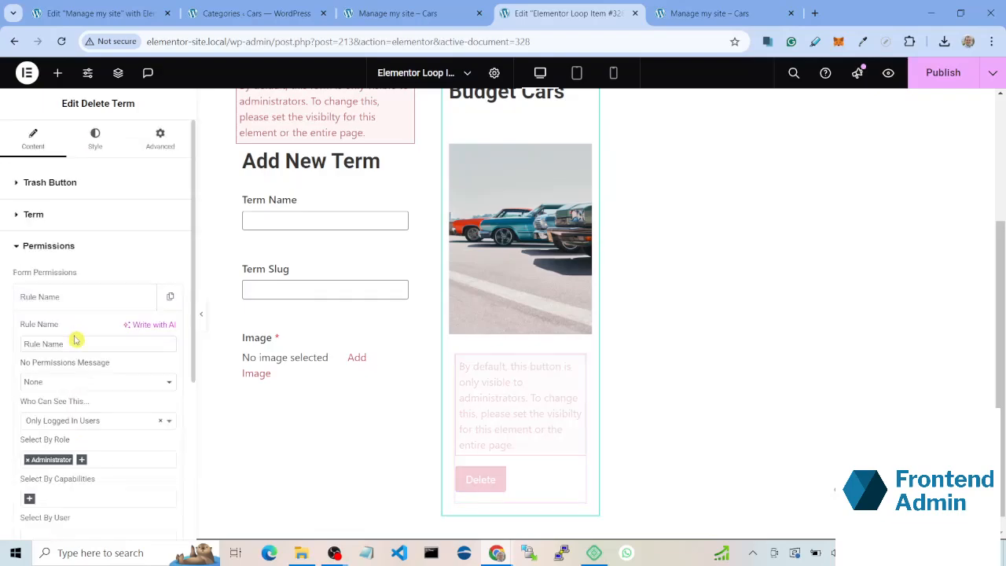
{"action": "scroll", "coordinate": [105, 445], "scroll_direction": "down", "scroll_amount": 1}
{"action": "left_click", "coordinate": [108, 392]}
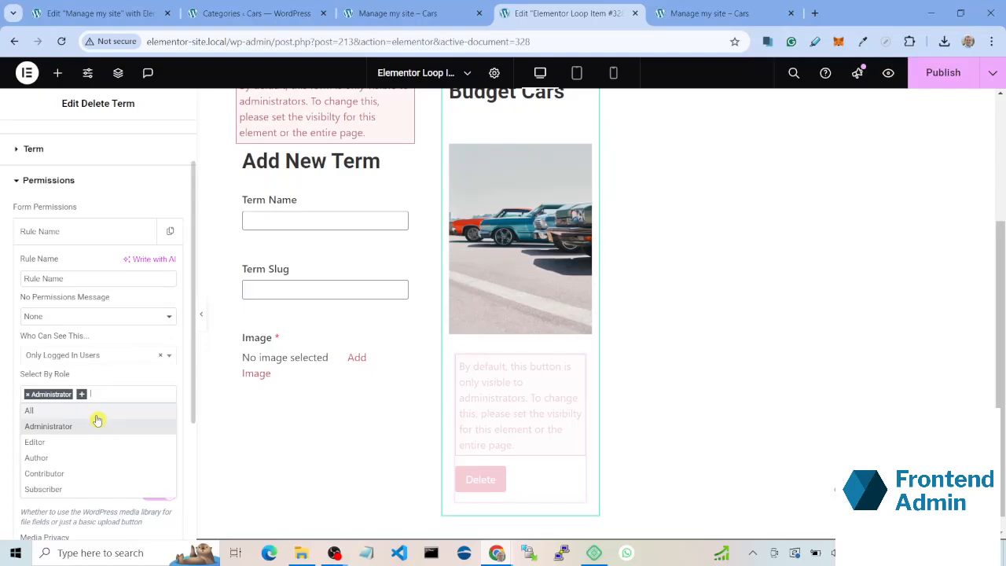
{"action": "left_click", "coordinate": [66, 443]}
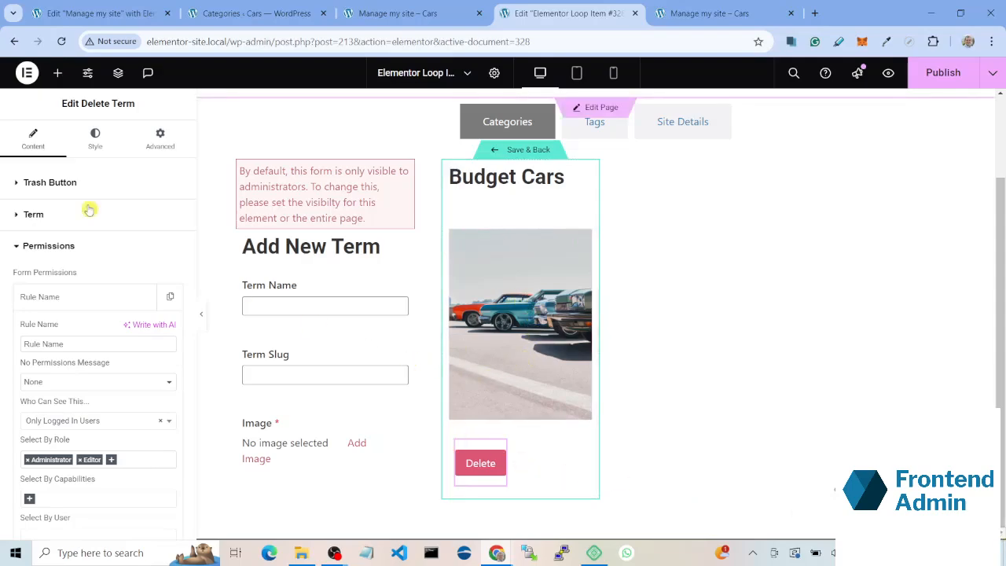
Step: Add an Edit Taxonomy Form widget beside the Delete button in the row container
{"action": "left_click", "coordinate": [60, 75]}
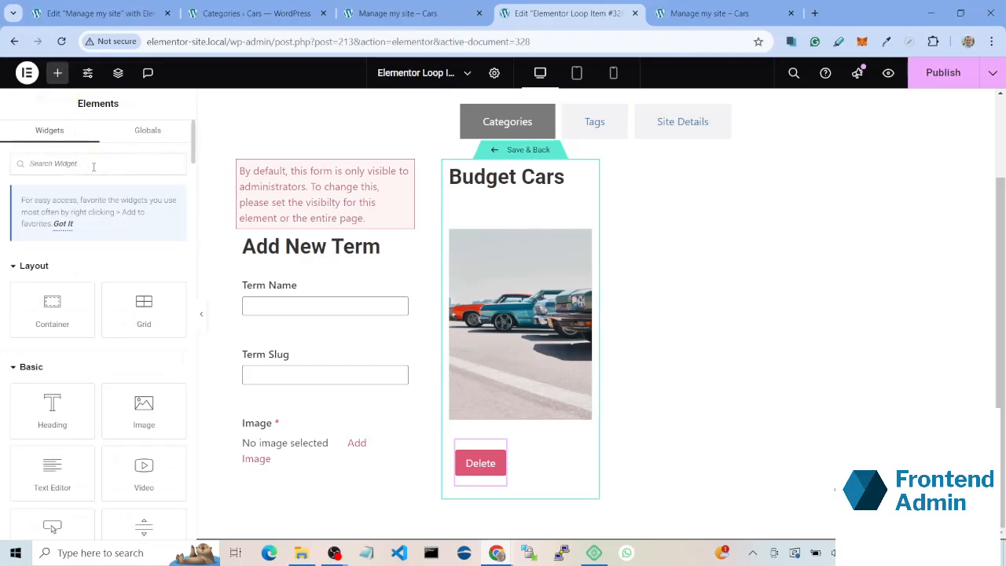
{"action": "type", "text": "edit t"}
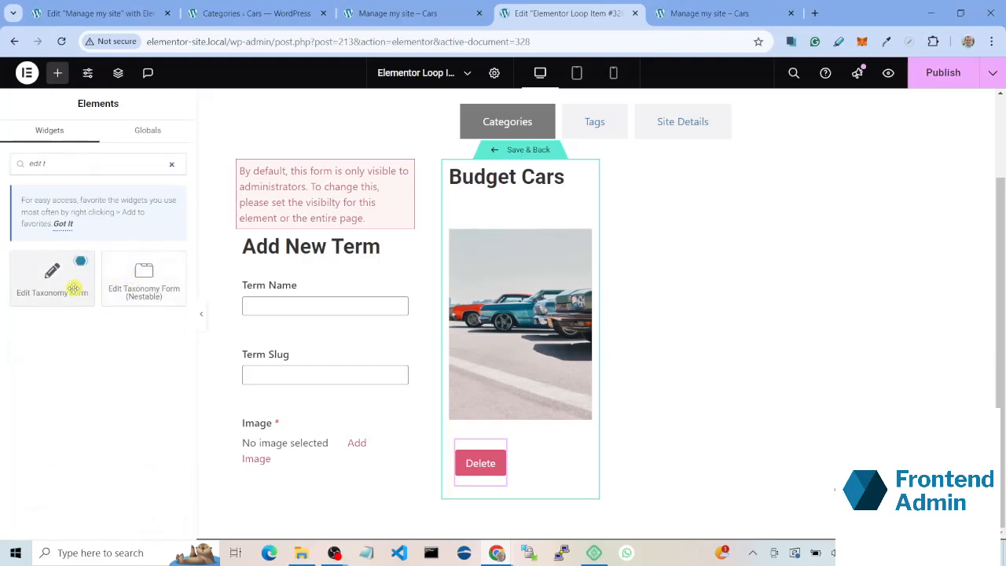
{"action": "left_click_drag", "start_coordinate": [73, 289], "coordinate": [497, 462]}
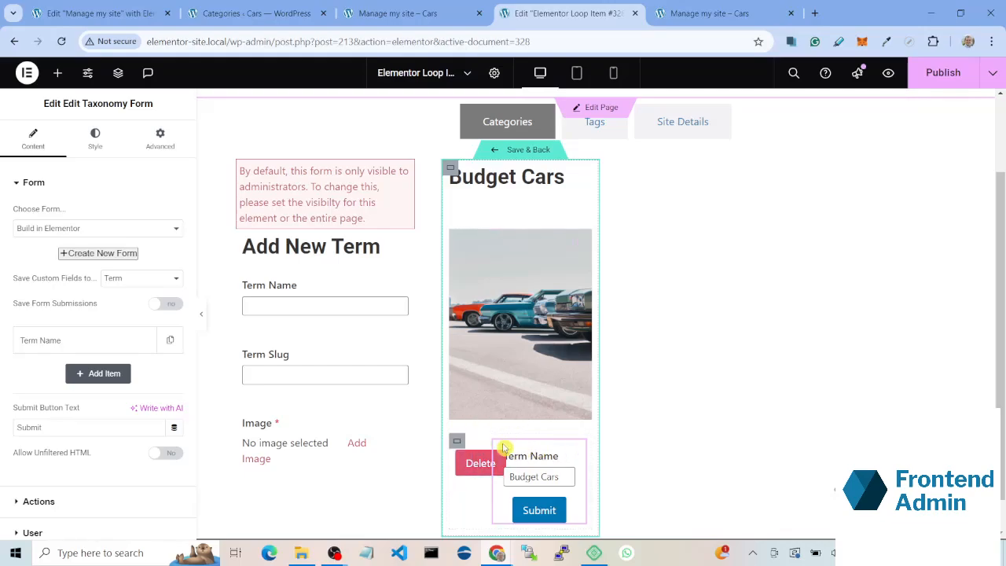
Step: Examine the Uncategorized category's edit popup on the live Manage my site page, then return to the loop item template
{"action": "left_click", "coordinate": [393, 14]}
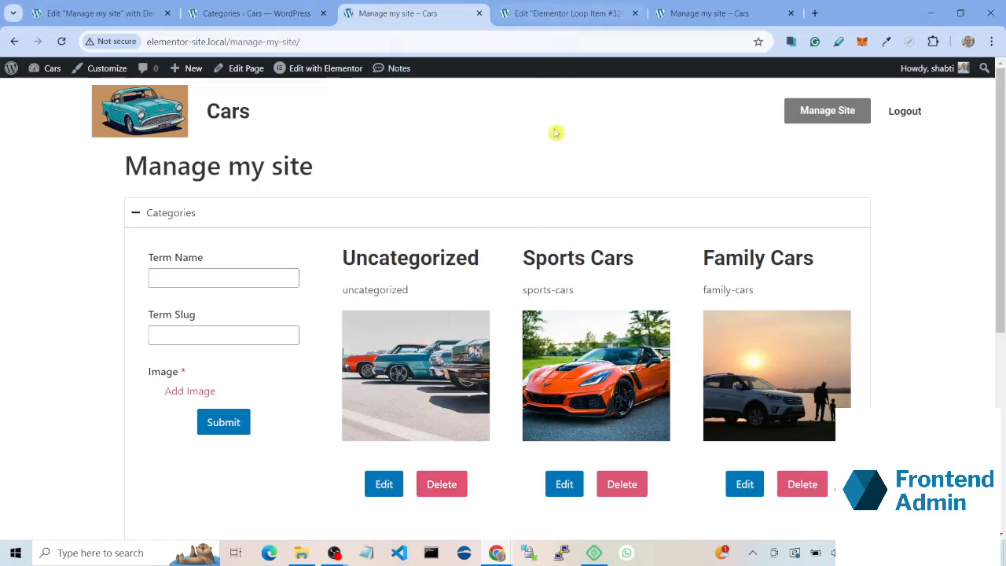
{"action": "left_click", "coordinate": [384, 485]}
{"action": "scroll", "coordinate": [449, 325], "scroll_direction": "down", "scroll_amount": 1}
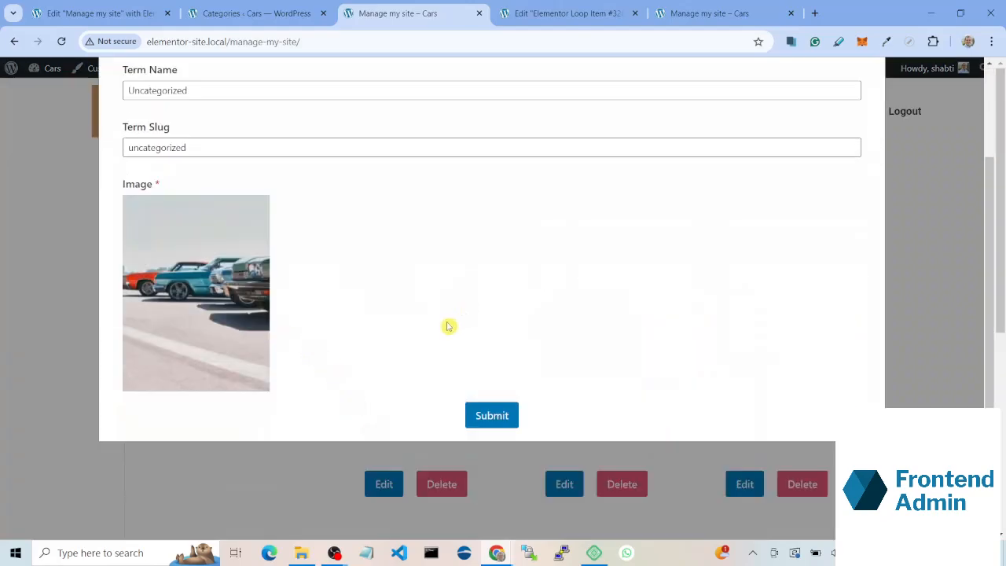
{"action": "scroll", "coordinate": [344, 332], "scroll_direction": "up", "scroll_amount": 1}
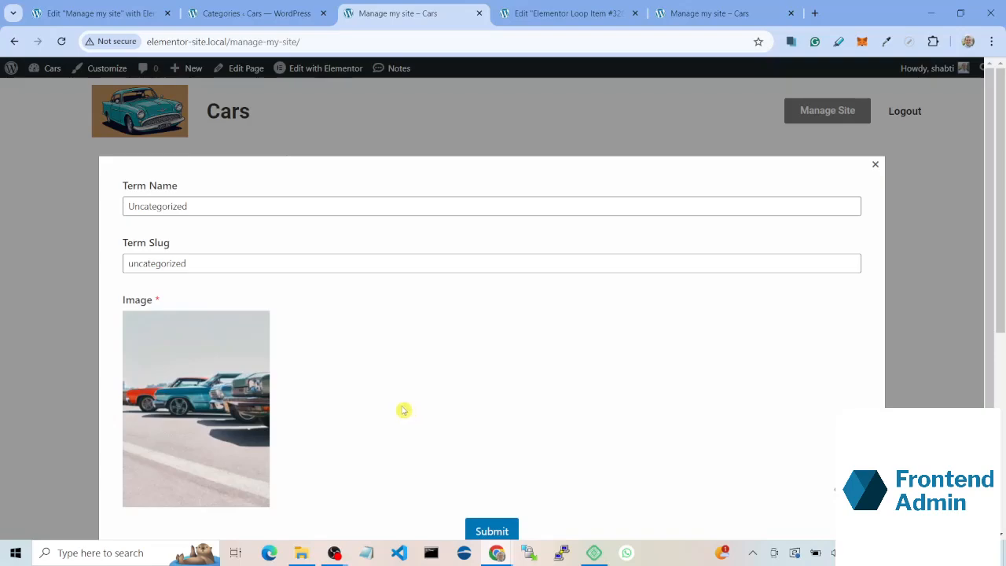
{"action": "scroll", "coordinate": [417, 437], "scroll_direction": "down", "scroll_amount": 1}
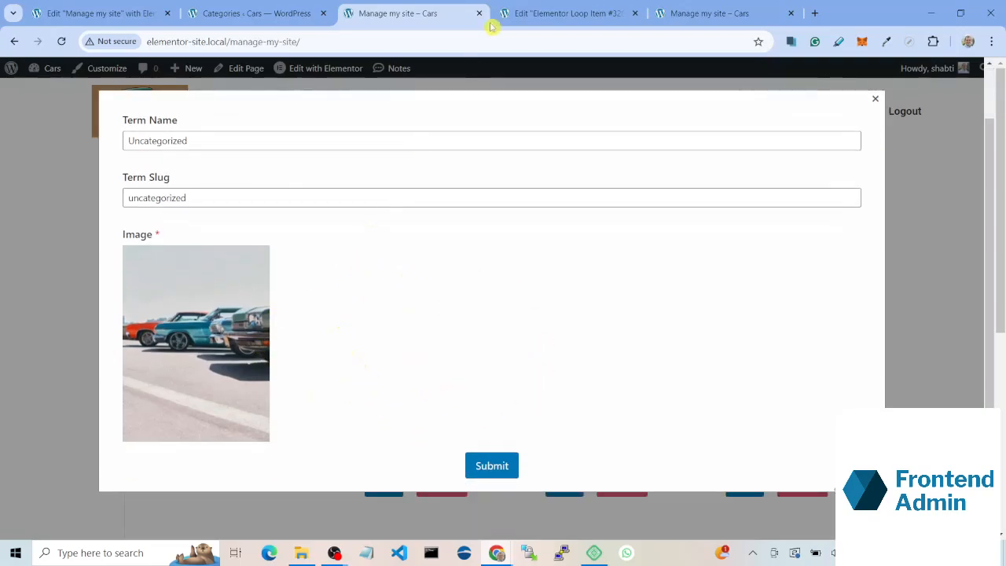
{"action": "left_click", "coordinate": [539, 13]}
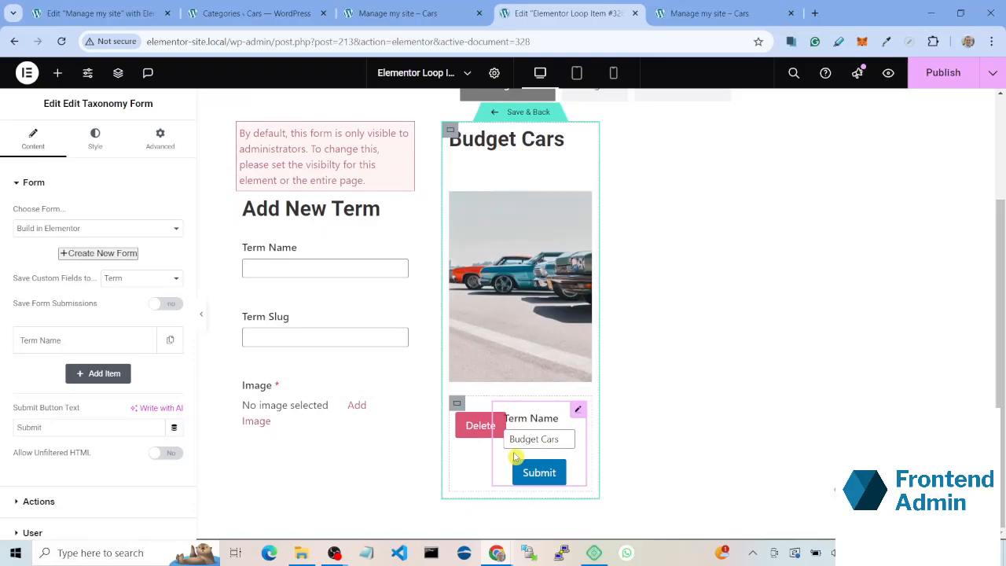
Step: Add a Term Slug field after Term Name in the Edit Taxonomy Form
{"action": "left_click", "coordinate": [44, 348]}
{"action": "left_click", "coordinate": [44, 348]}
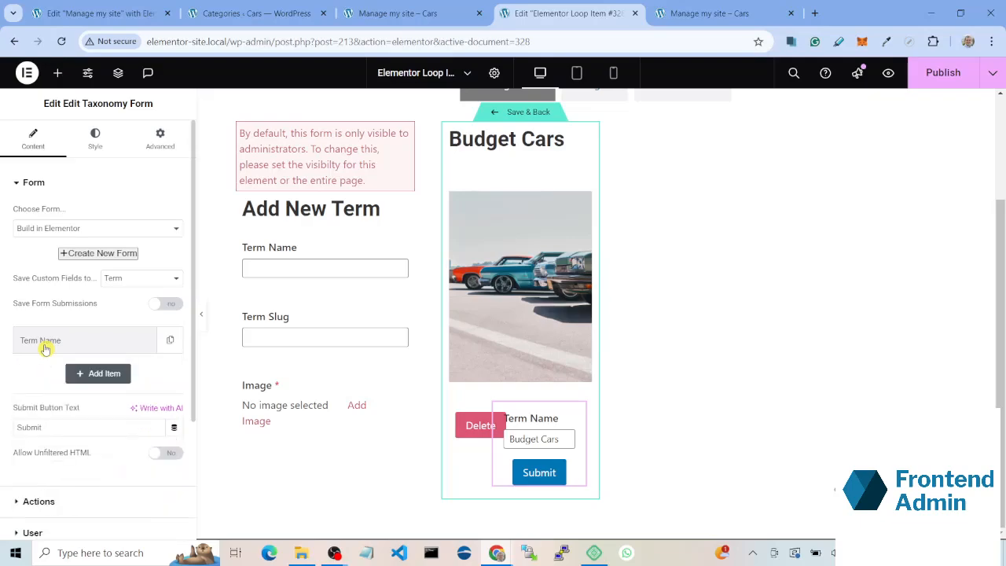
{"action": "left_click", "coordinate": [112, 375]}
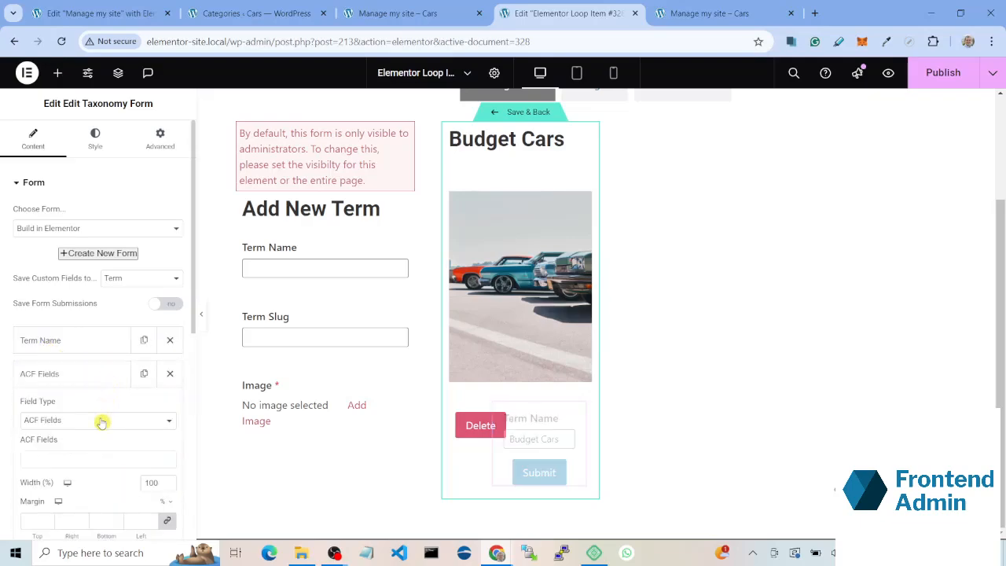
{"action": "left_click", "coordinate": [102, 422]}
{"action": "scroll", "coordinate": [94, 363], "scroll_direction": "down", "scroll_amount": 8}
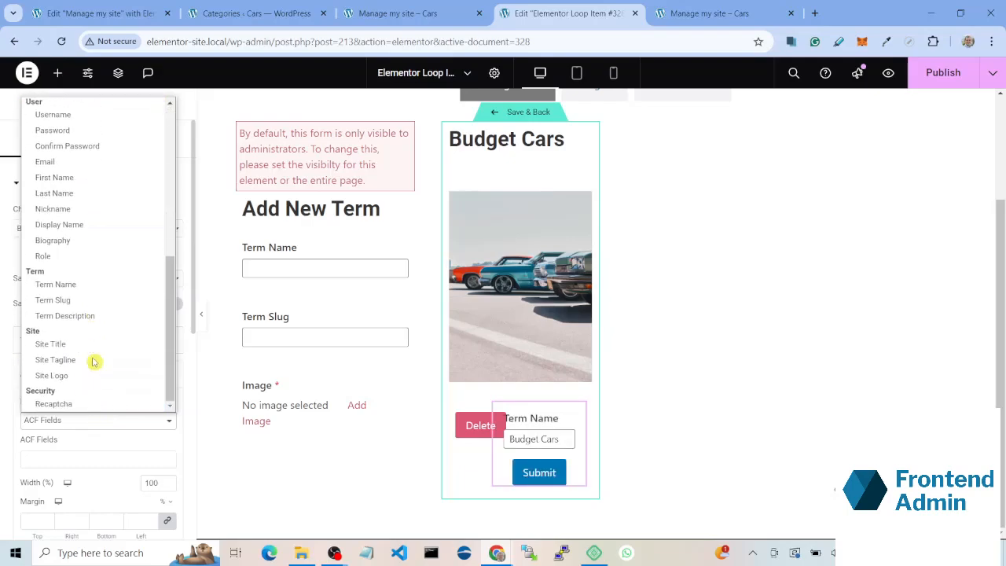
{"action": "left_click", "coordinate": [94, 299]}
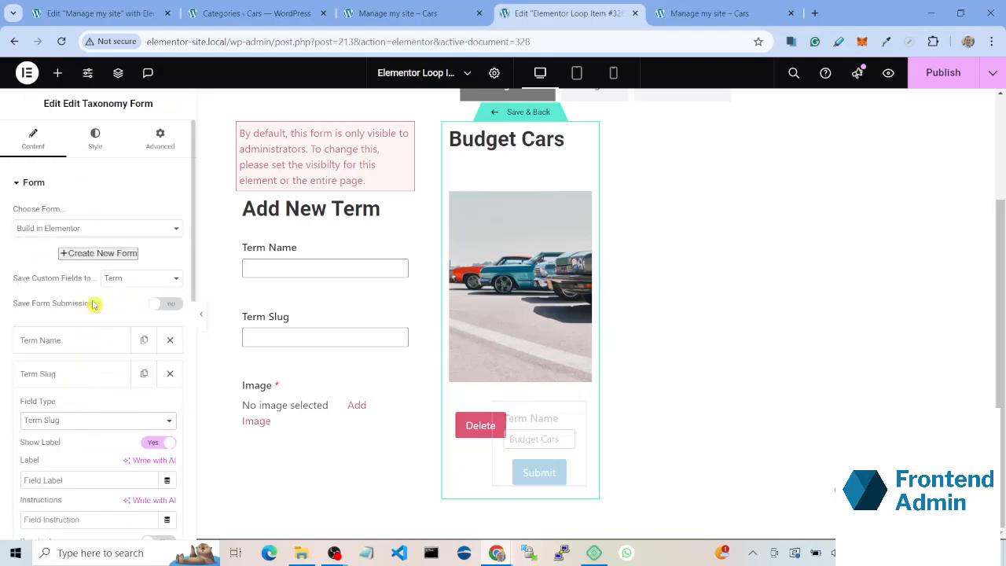
{"action": "left_click", "coordinate": [100, 375]}
{"action": "scroll", "coordinate": [102, 350], "scroll_direction": "down", "scroll_amount": 1}
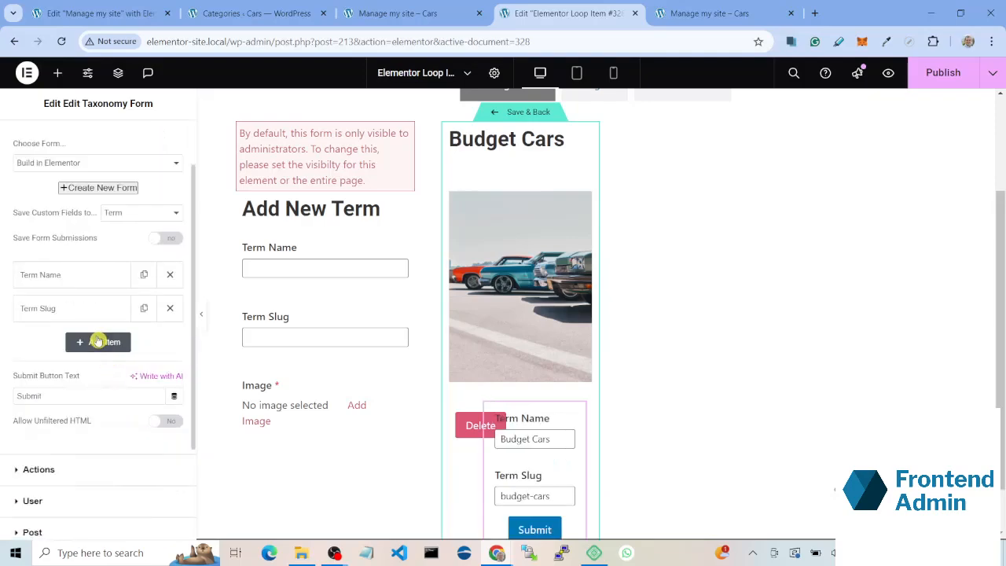
Step: Add an ACF Fields item to the Edit Taxonomy Form and choose the Image field from Categories Meta
{"action": "left_click", "coordinate": [97, 342]}
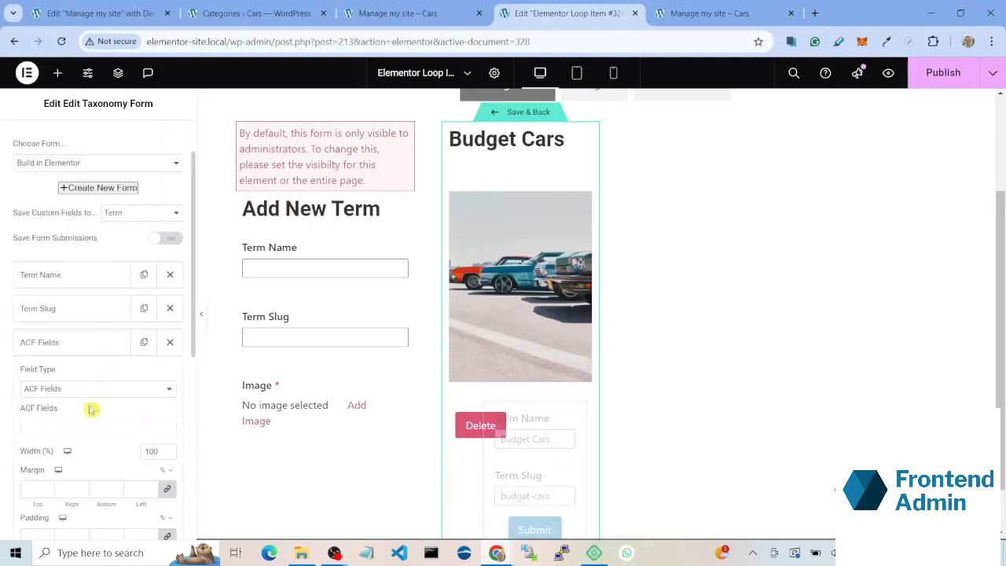
{"action": "left_click", "coordinate": [88, 426]}
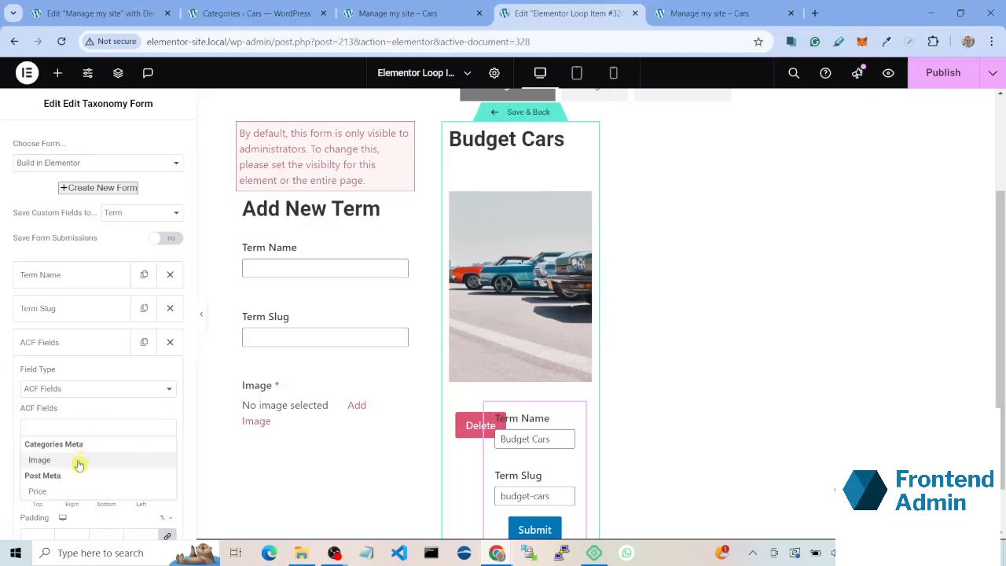
{"action": "left_click", "coordinate": [79, 462]}
{"action": "scroll", "coordinate": [640, 453], "scroll_direction": "down", "scroll_amount": 1}
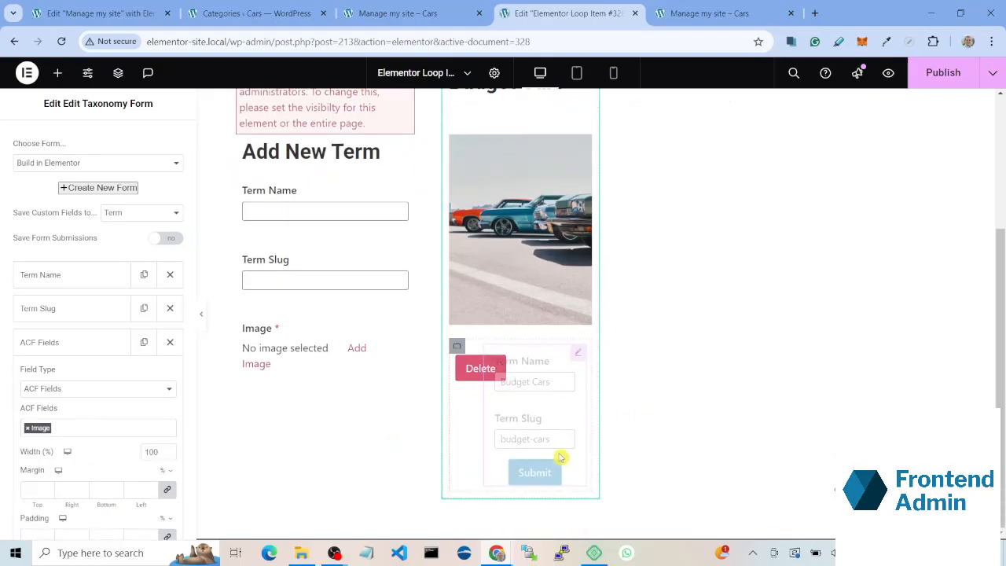
{"action": "scroll", "coordinate": [485, 363], "scroll_direction": "down", "scroll_amount": 2}
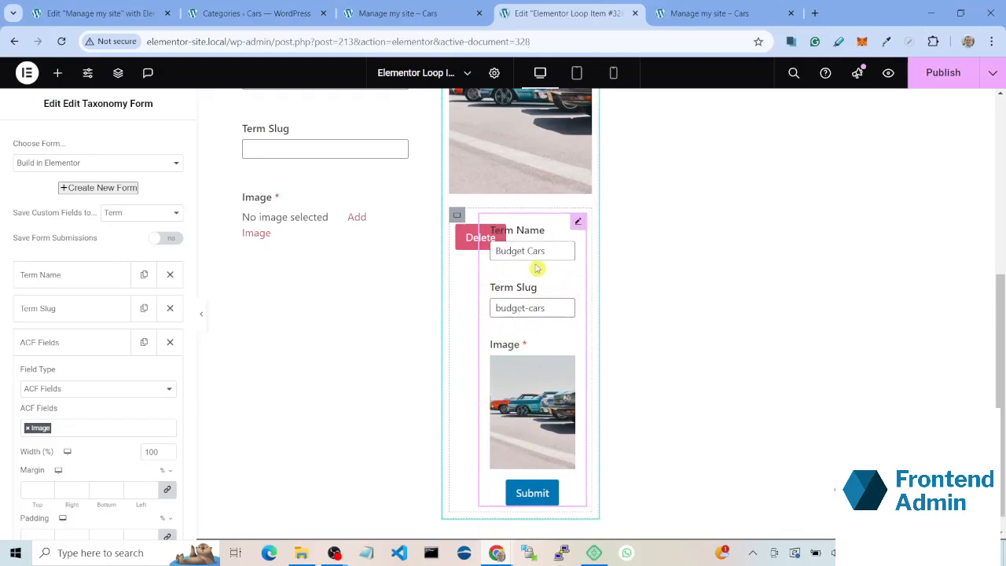
Step: Show the Edit Taxonomy Form in a modal window and set its modal button text to Edit
{"action": "scroll", "coordinate": [70, 456], "scroll_direction": "down", "scroll_amount": 10}
{"action": "left_click", "coordinate": [78, 523]}
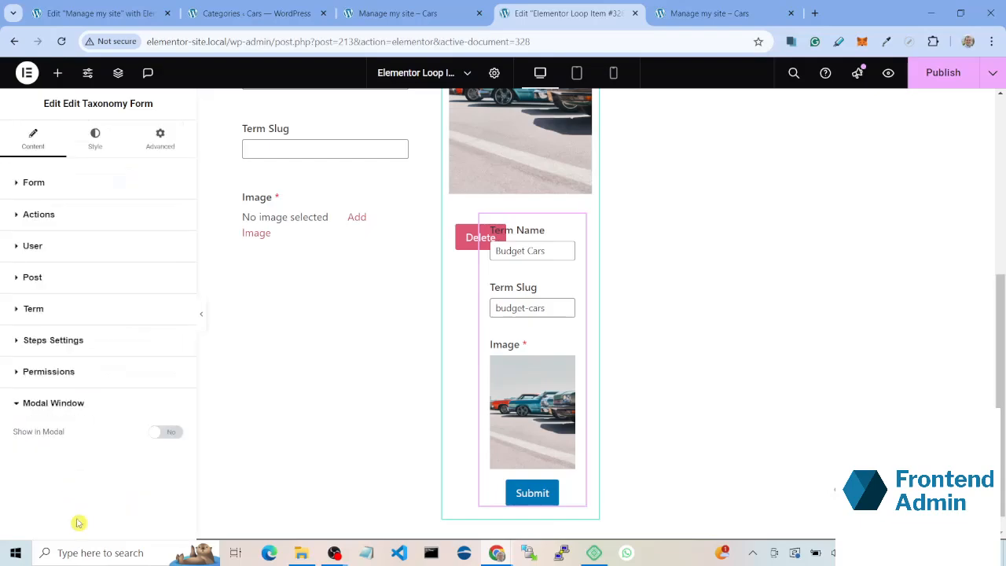
{"action": "left_click", "coordinate": [165, 432]}
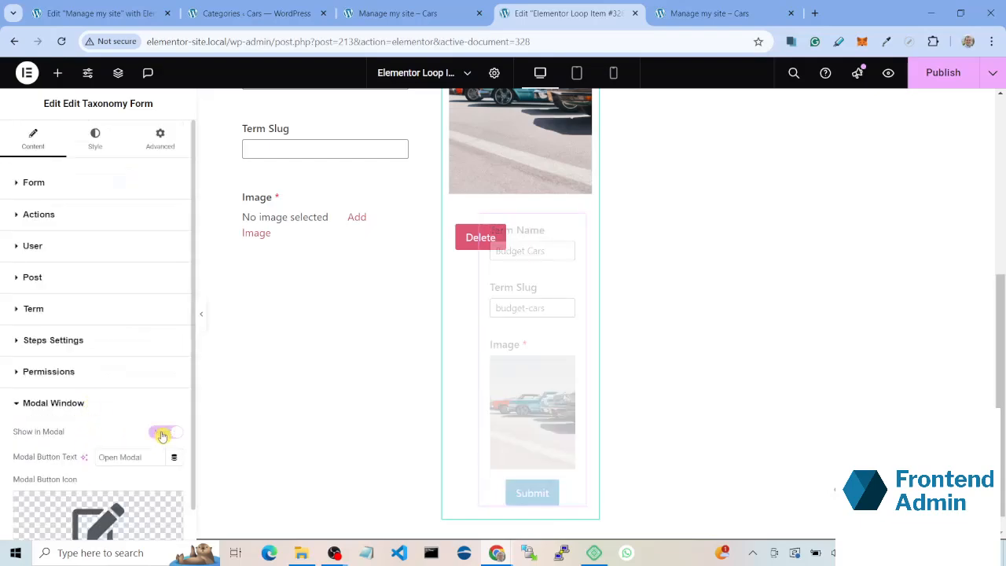
{"action": "scroll", "coordinate": [161, 428], "scroll_direction": "down", "scroll_amount": 1}
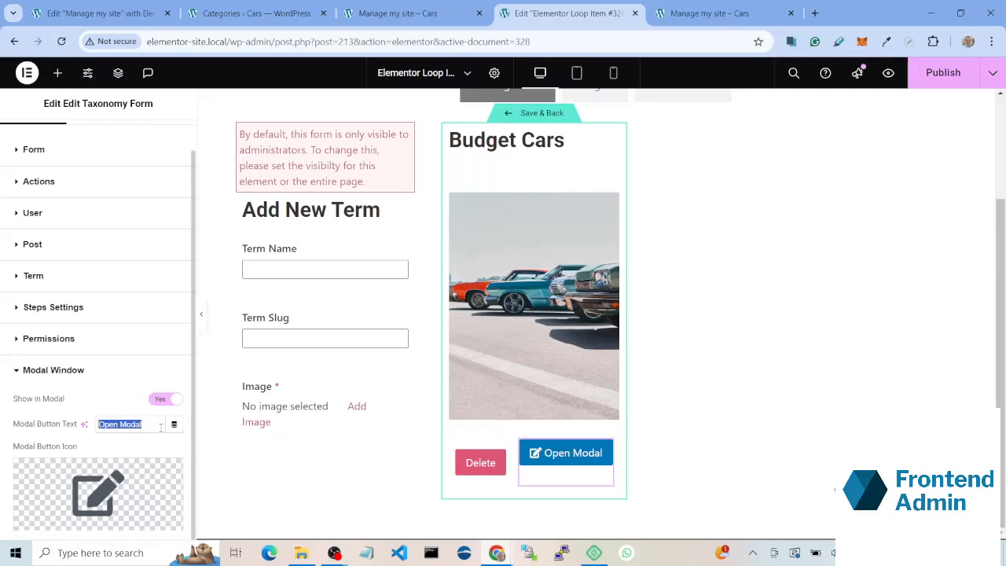
{"action": "type", "text": "Ed"}
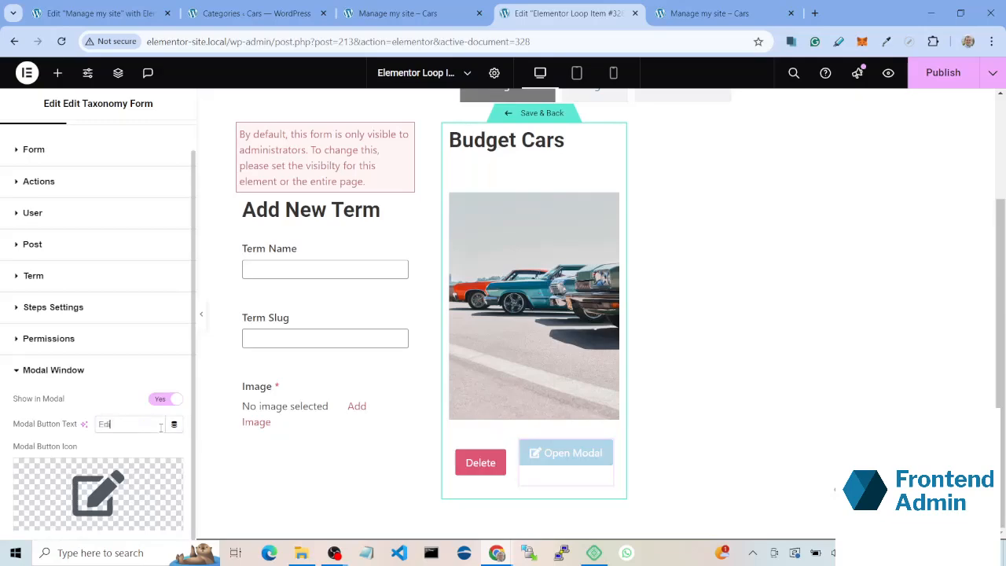
{"action": "type", "text": "it"}
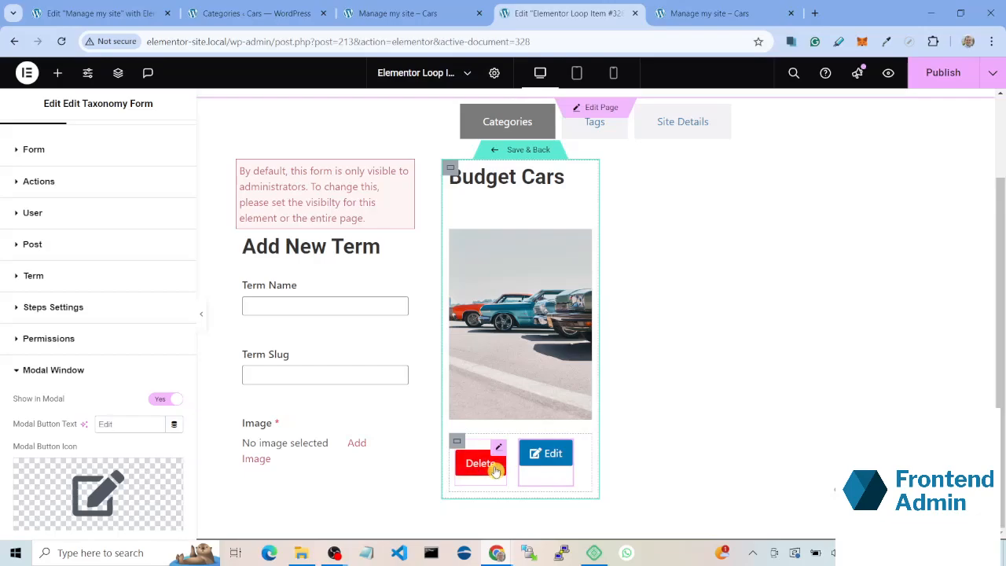
Step: Set Align Items to Center for the row container holding the Delete and Edit buttons
{"action": "left_click", "coordinate": [457, 444]}
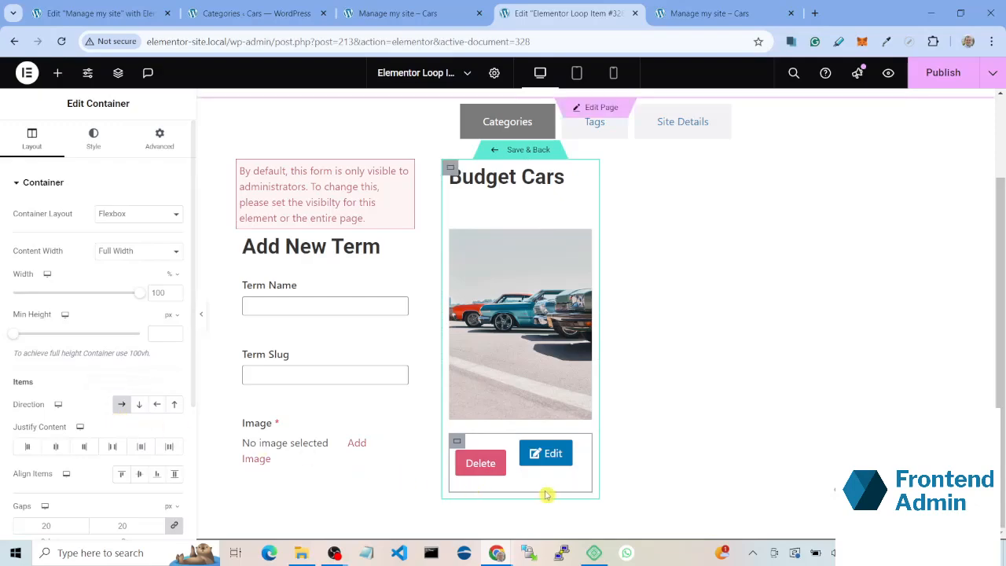
{"action": "left_click", "coordinate": [144, 479]}
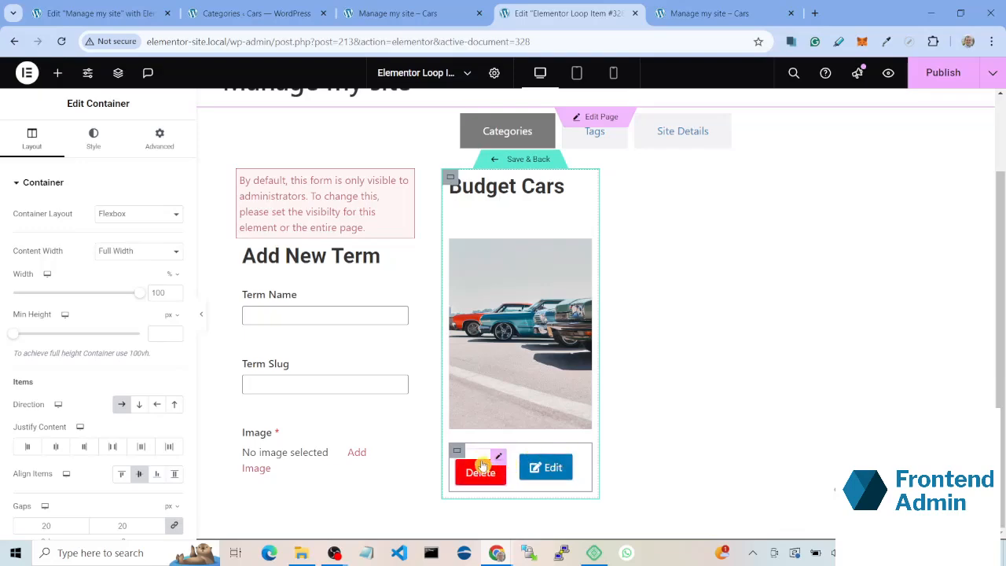
{"action": "scroll", "coordinate": [25, 489], "scroll_direction": "down", "scroll_amount": 3}
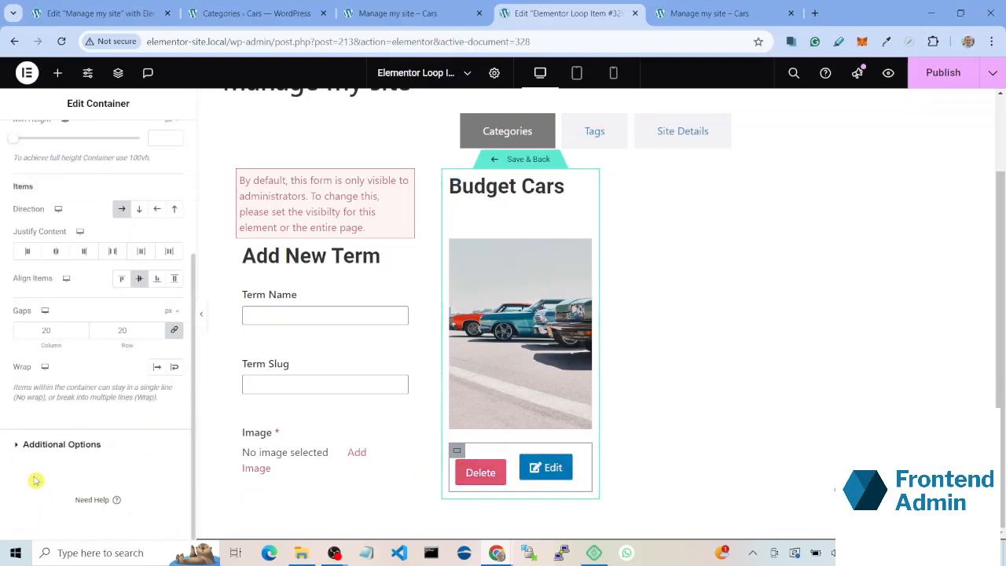
Step: Add custom CSS to the Delete Term widget that sets margin:0; for selector .acf-field
{"action": "left_click", "coordinate": [490, 467]}
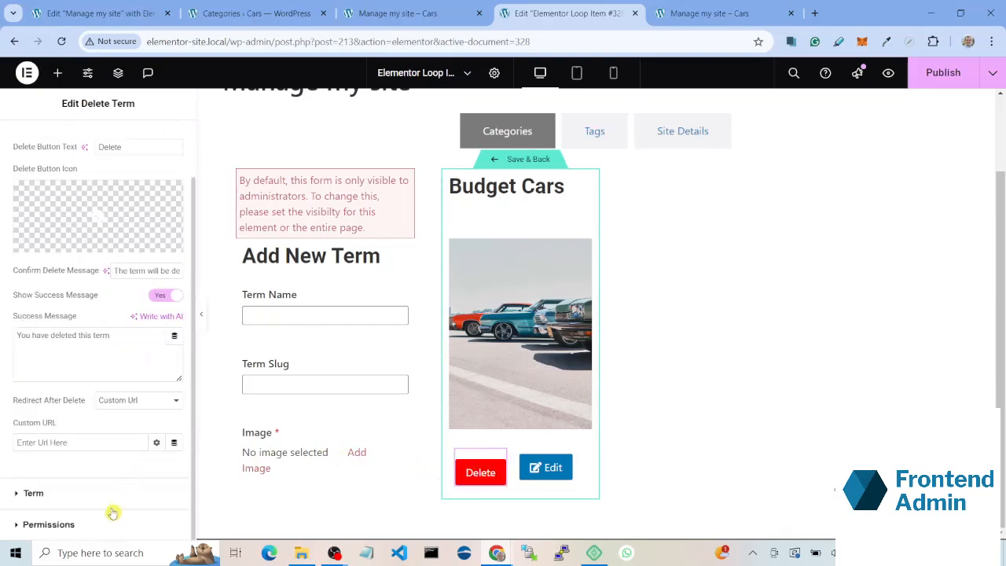
{"action": "left_click", "coordinate": [145, 156]}
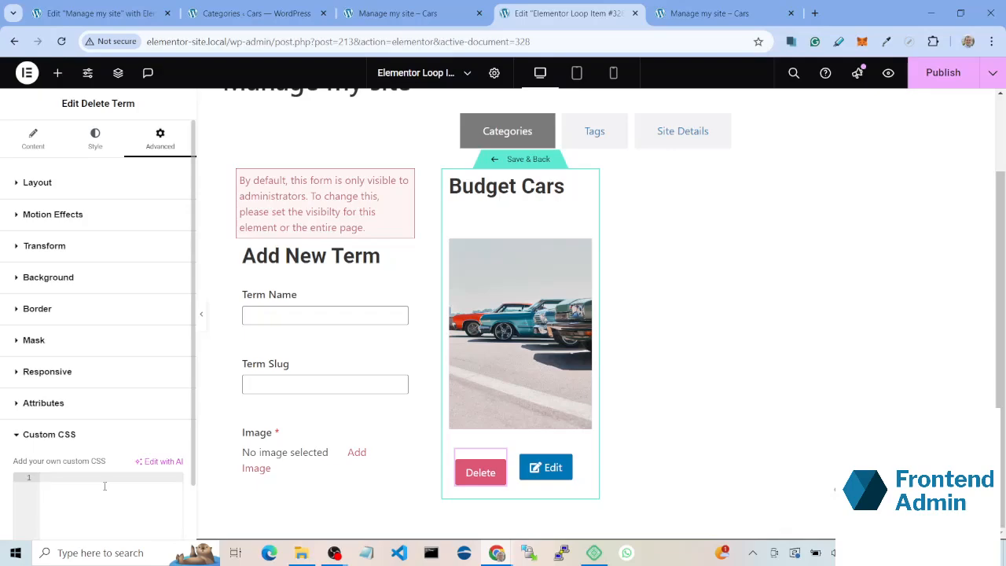
{"action": "type", "text": "sele"}
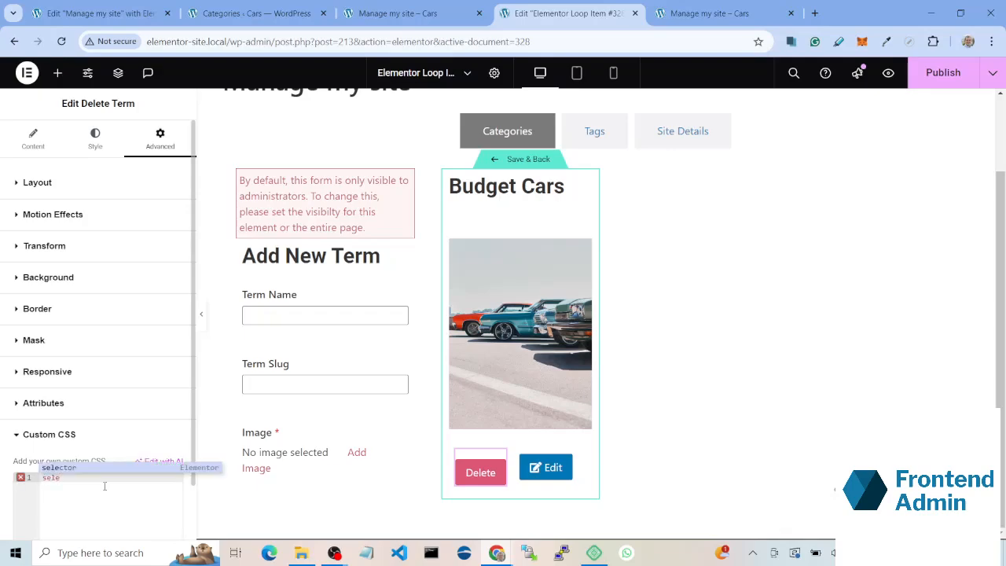
{"action": "type", "text": "ctor"}
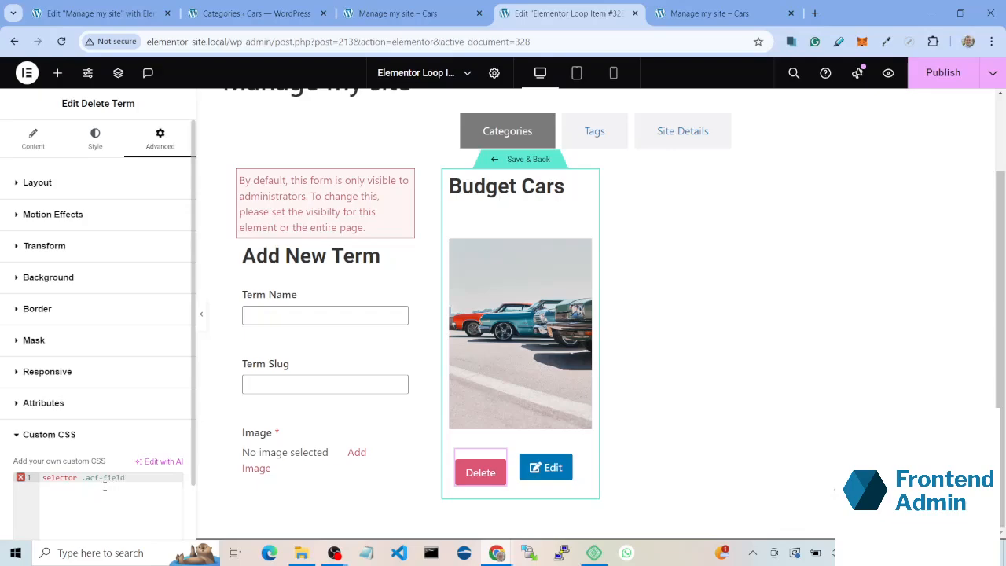
{"action": "type", "text": ".acf-field{"}
{"action": "key", "text": "Return"}
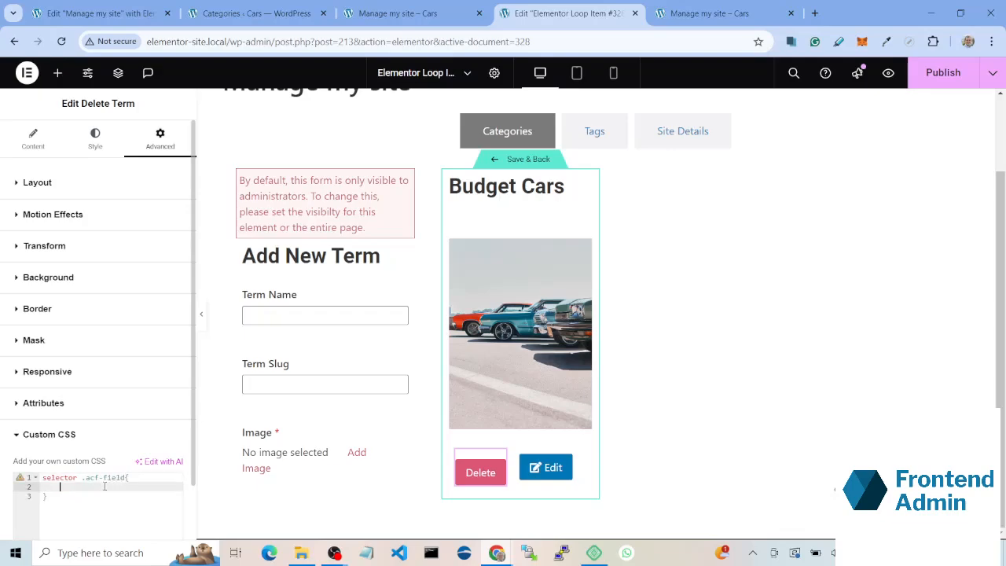
{"action": "left_click", "coordinate": [79, 480]}
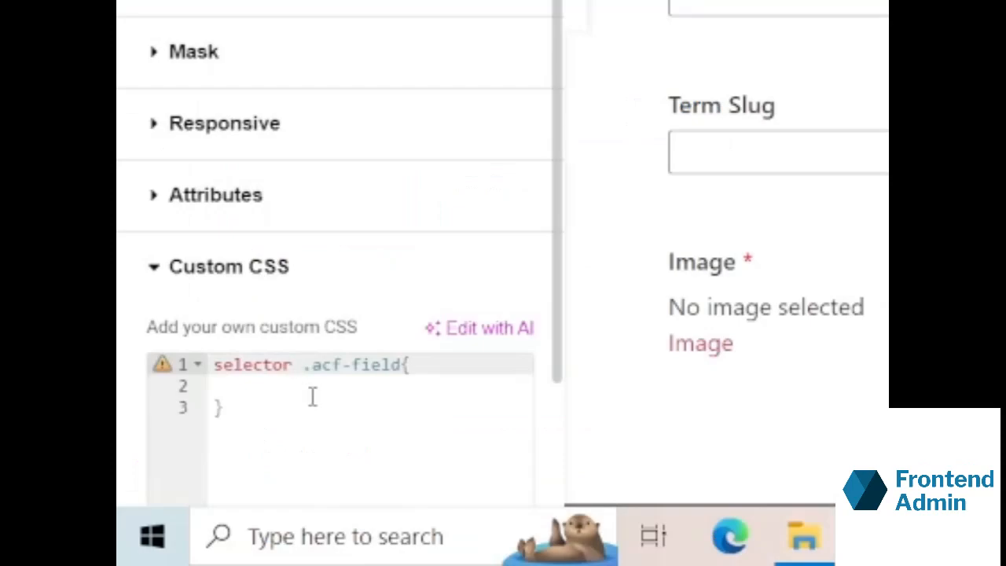
{"action": "left_click", "coordinate": [313, 384]}
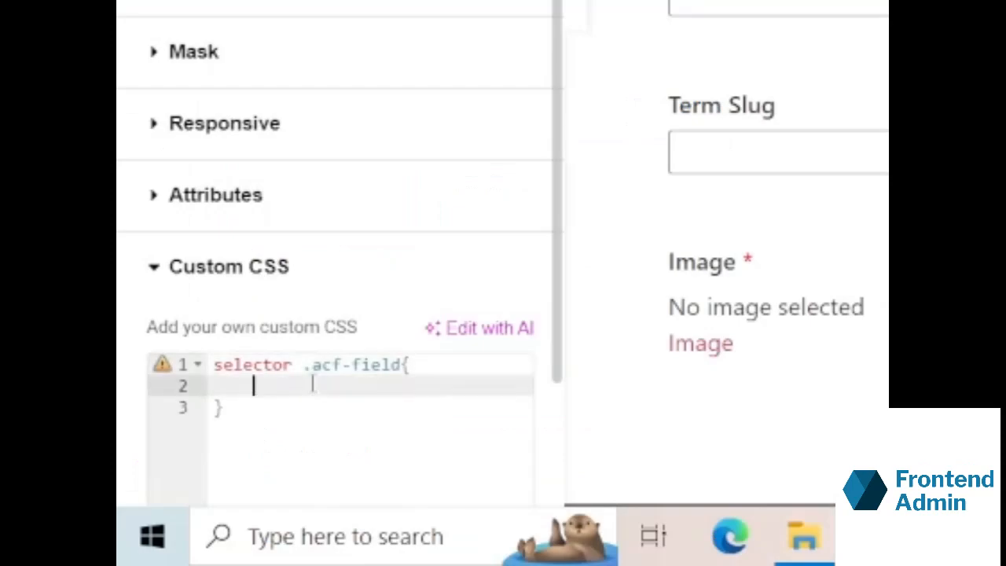
{"action": "type", "text": "margin"}
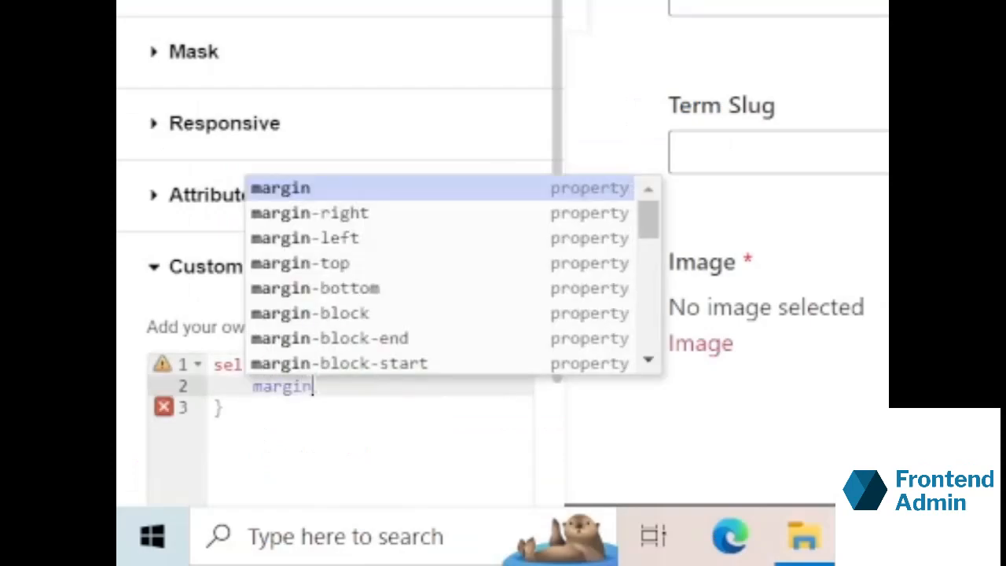
{"action": "type", "text": ":0"}
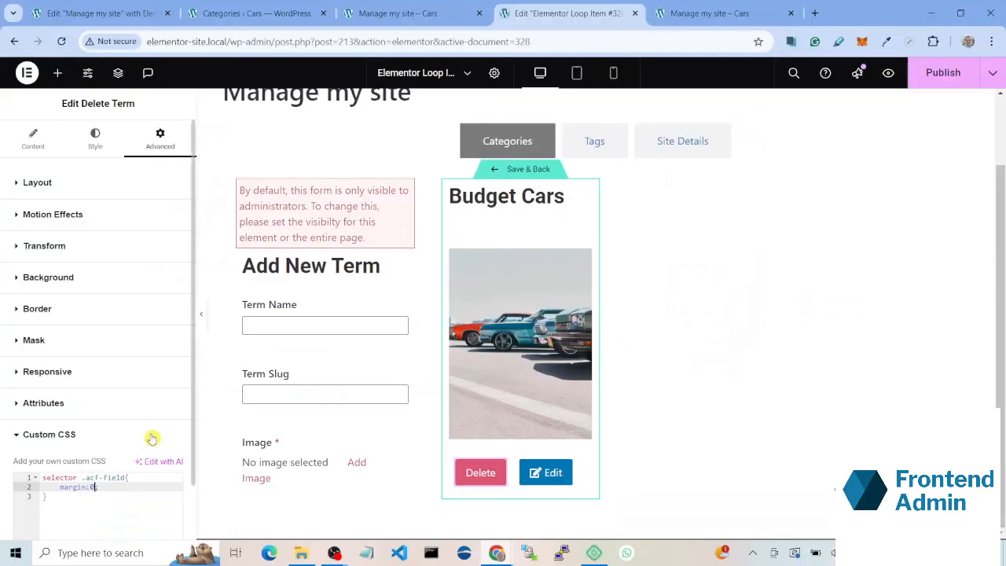
Step: Set the height of the loop item's category image to 200 px
{"action": "left_click", "coordinate": [465, 277]}
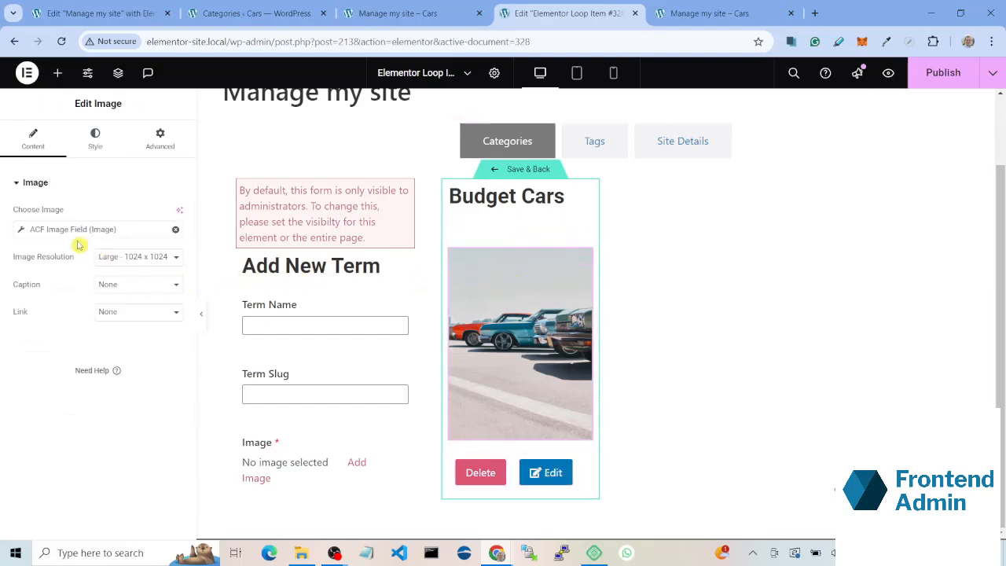
{"action": "left_click", "coordinate": [91, 144]}
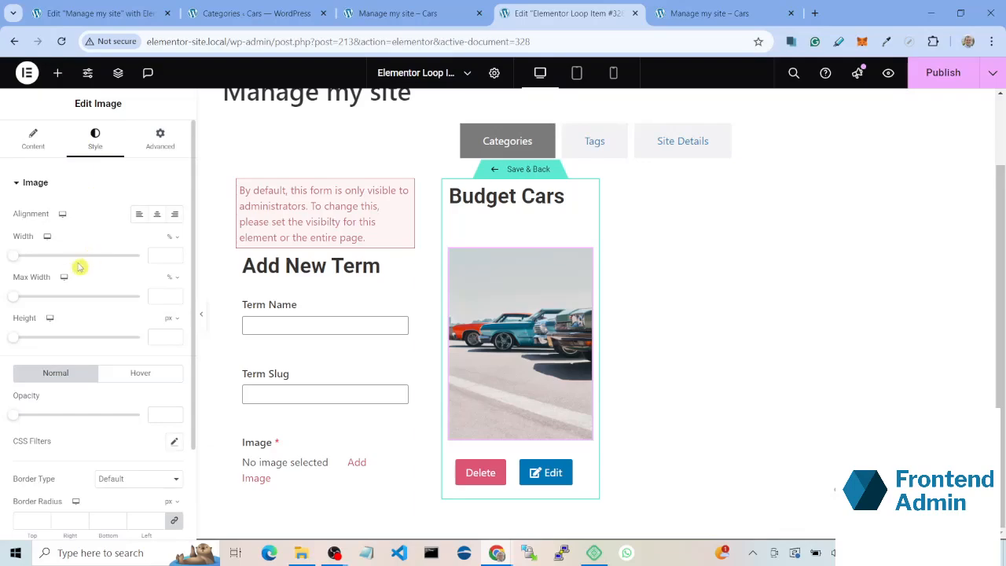
{"action": "left_click_drag", "start_coordinate": [12, 338], "coordinate": [63, 339]}
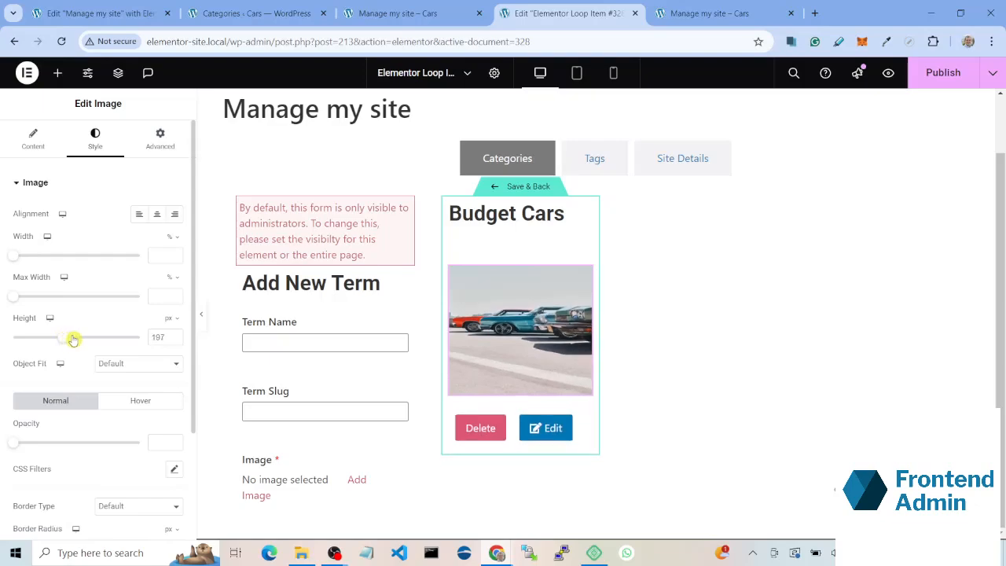
{"action": "left_click", "coordinate": [175, 334]}
{"action": "left_click", "coordinate": [174, 334]}
{"action": "left_click", "coordinate": [174, 333]}
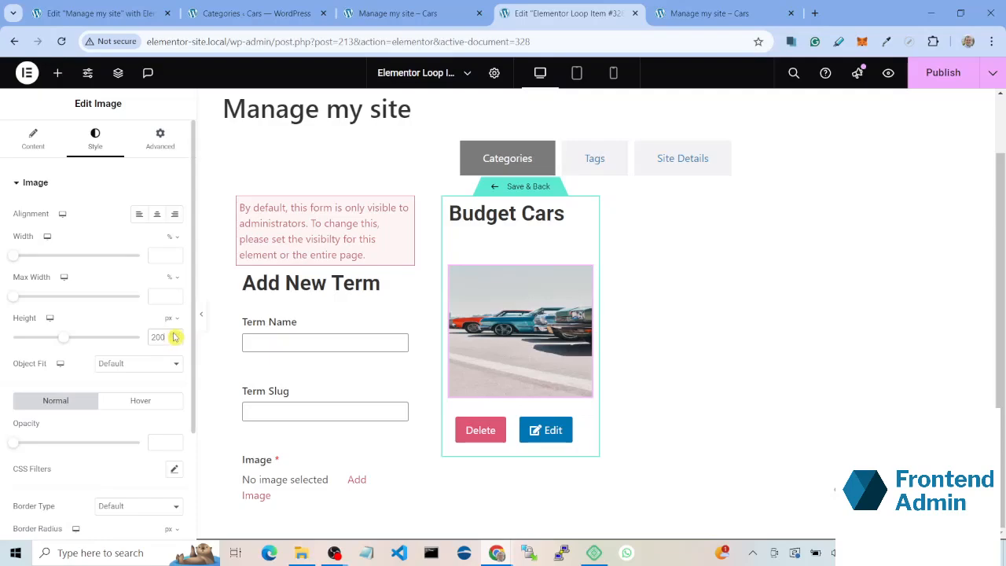
Step: Set the category image's width to 100% and its object fit to Cover
{"action": "left_click_drag", "start_coordinate": [21, 257], "coordinate": [143, 258]}
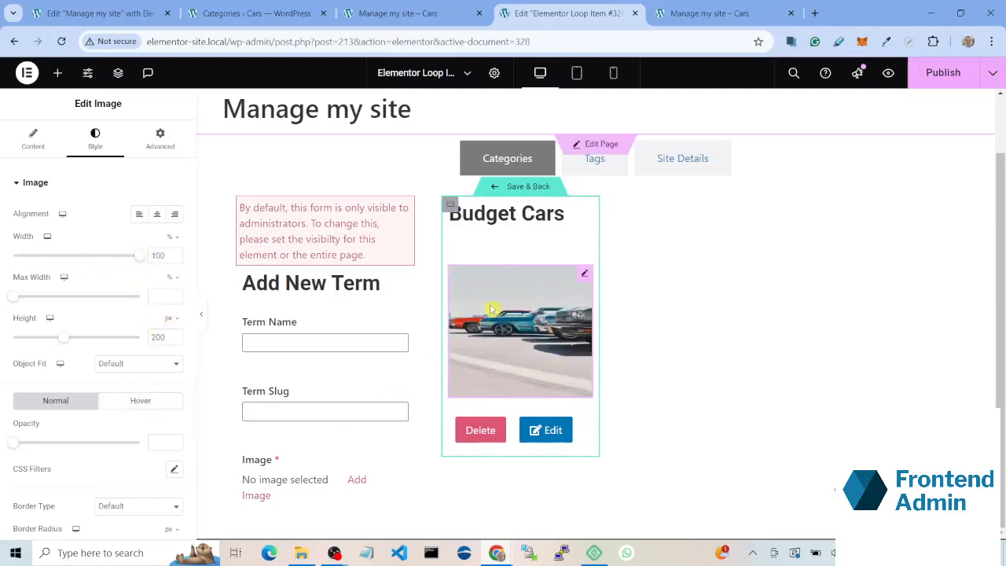
{"action": "left_click", "coordinate": [112, 363]}
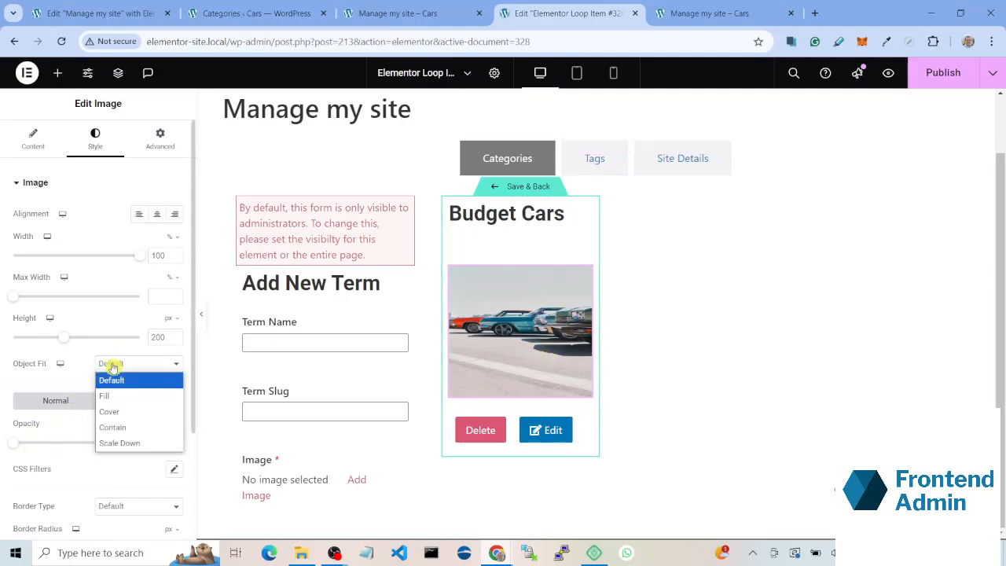
{"action": "left_click", "coordinate": [126, 410]}
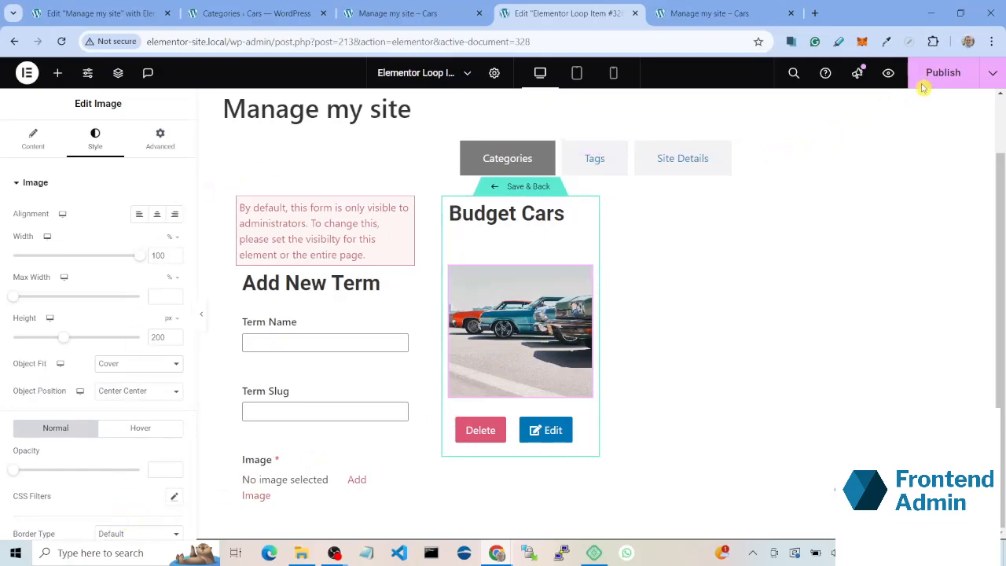
Step: Save the loop item template, return to the Manage my site page, and review the category grid's buttons
{"action": "left_click", "coordinate": [524, 191]}
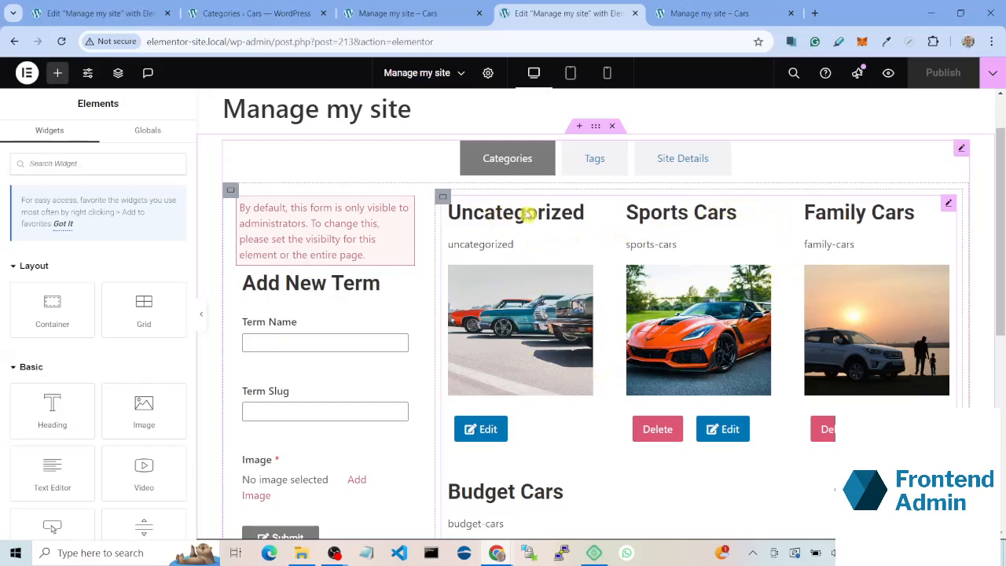
{"action": "left_click", "coordinate": [456, 261]}
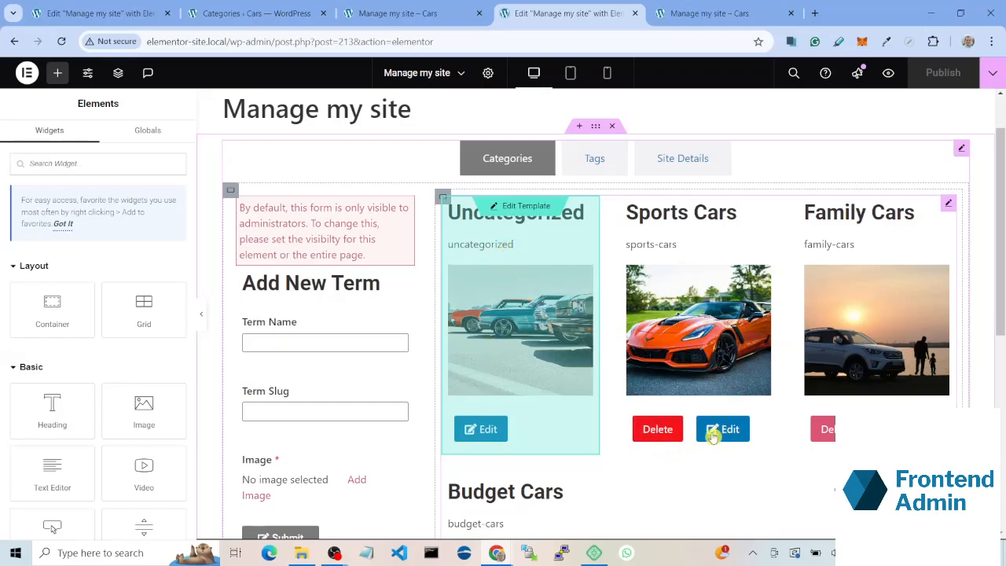
{"action": "scroll", "coordinate": [734, 432], "scroll_direction": "down", "scroll_amount": 2}
{"action": "scroll", "coordinate": [603, 315], "scroll_direction": "up", "scroll_amount": 2}
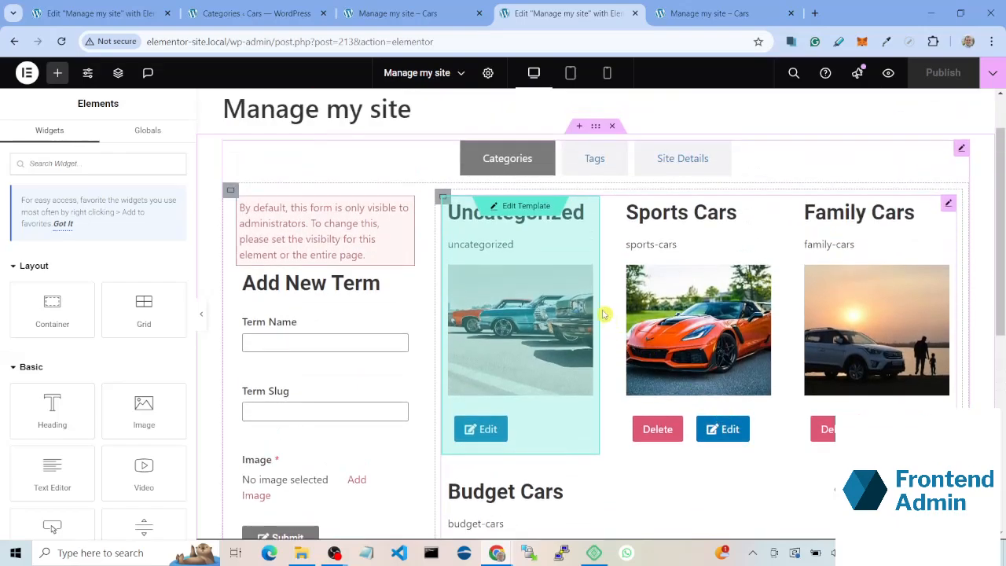
Step: Add a permission rule to the new taxonomy form that allows the Editor role alongside Administrator
{"action": "left_click", "coordinate": [288, 230]}
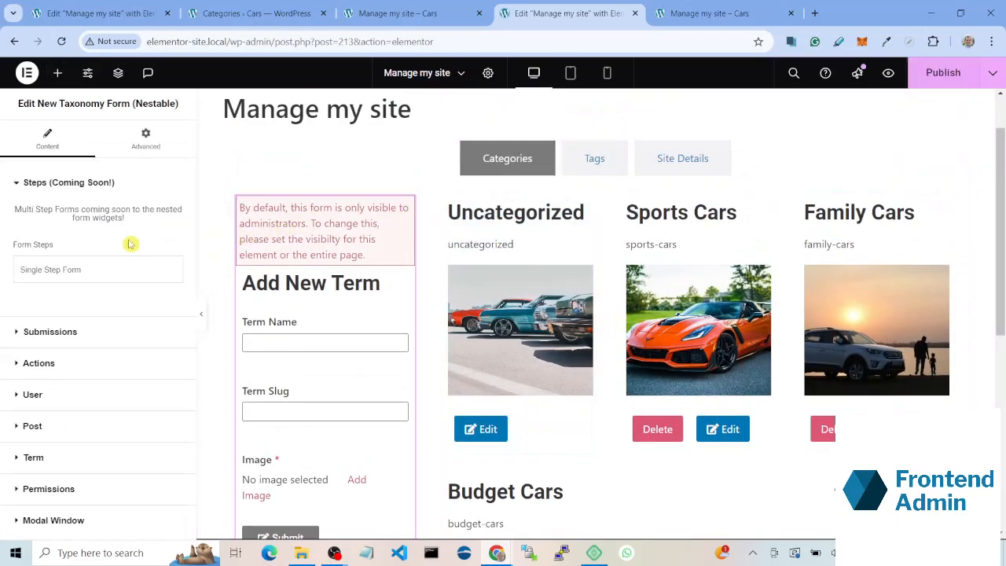
{"action": "left_click", "coordinate": [85, 489]}
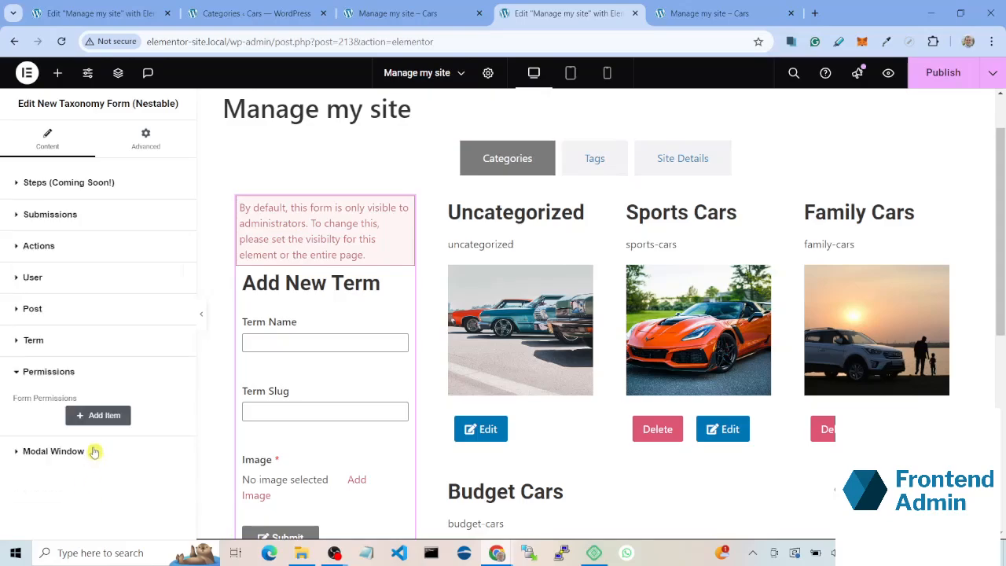
{"action": "left_click", "coordinate": [101, 418]}
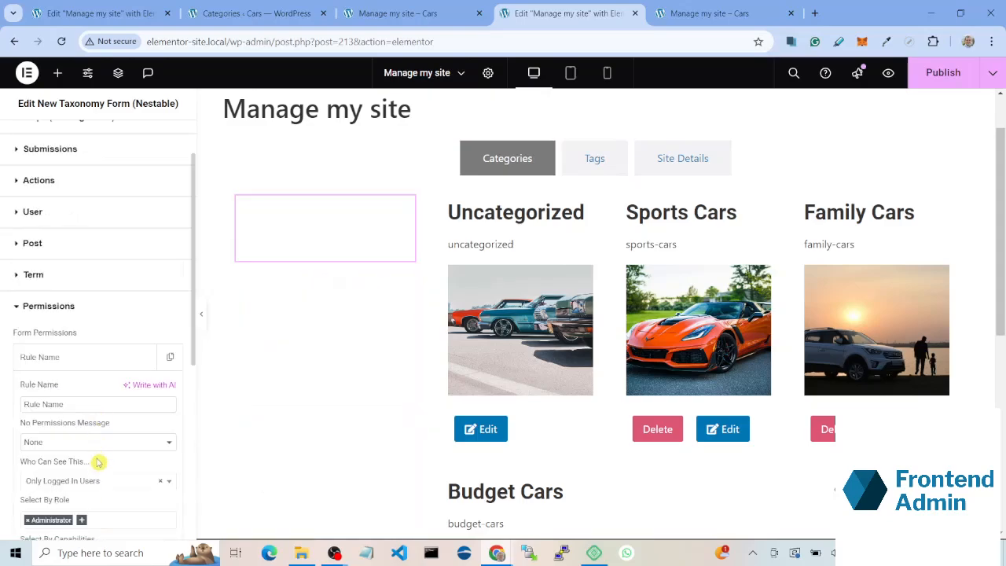
{"action": "scroll", "coordinate": [93, 468], "scroll_direction": "down", "scroll_amount": 3}
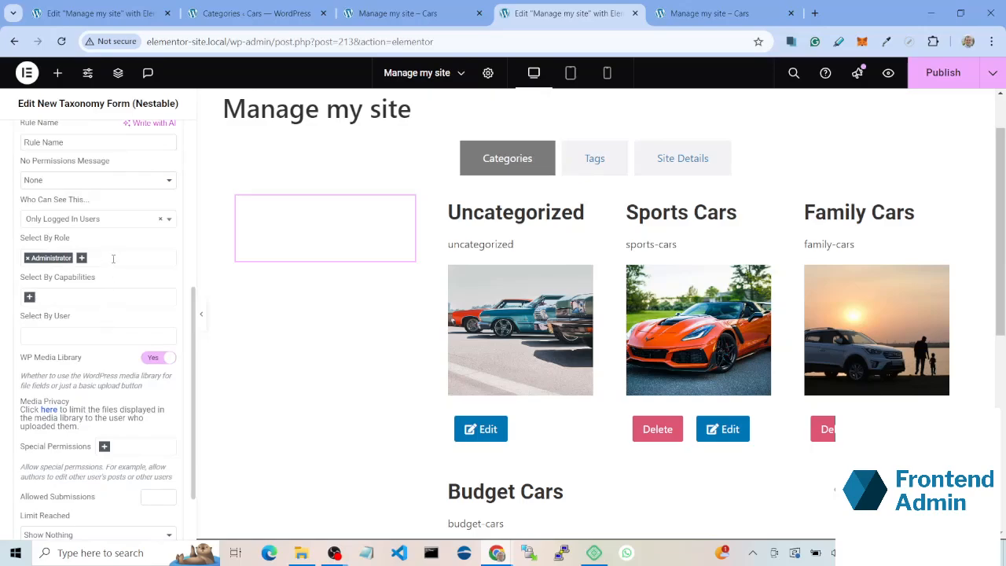
{"action": "left_click", "coordinate": [113, 259]}
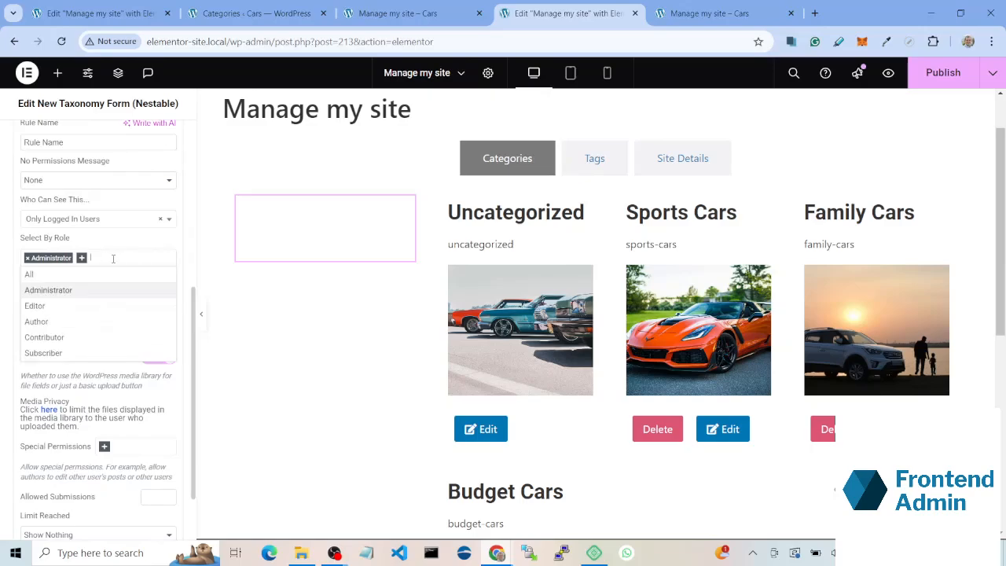
{"action": "left_click", "coordinate": [118, 305]}
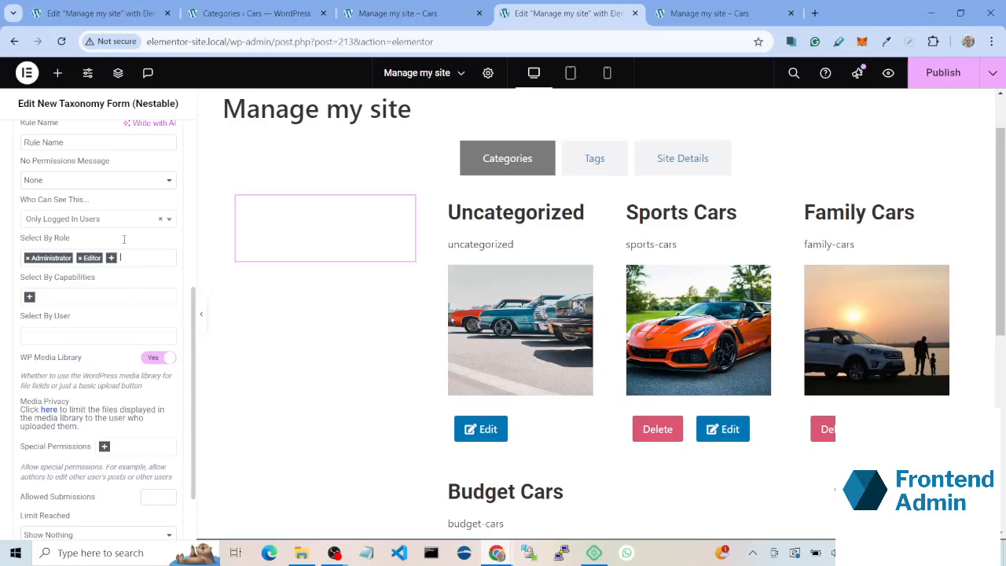
{"action": "scroll", "coordinate": [83, 197], "scroll_direction": "up", "scroll_amount": 5}
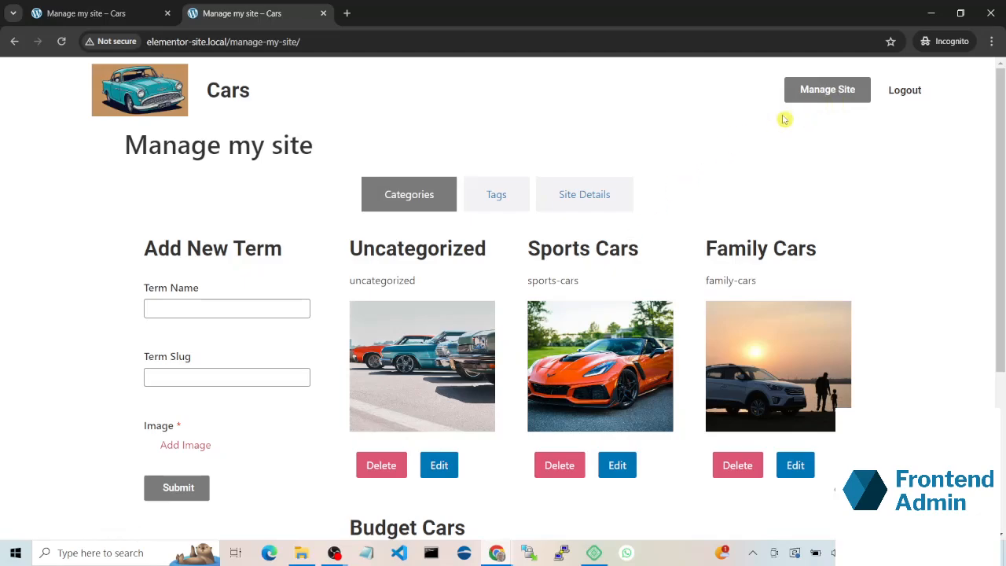
Step: Review the Add New Term form and the category grid on the live Manage my site page in the incognito window
{"action": "scroll", "coordinate": [398, 249], "scroll_direction": "down", "scroll_amount": 2}
{"action": "scroll", "coordinate": [307, 244], "scroll_direction": "up", "scroll_amount": 1}
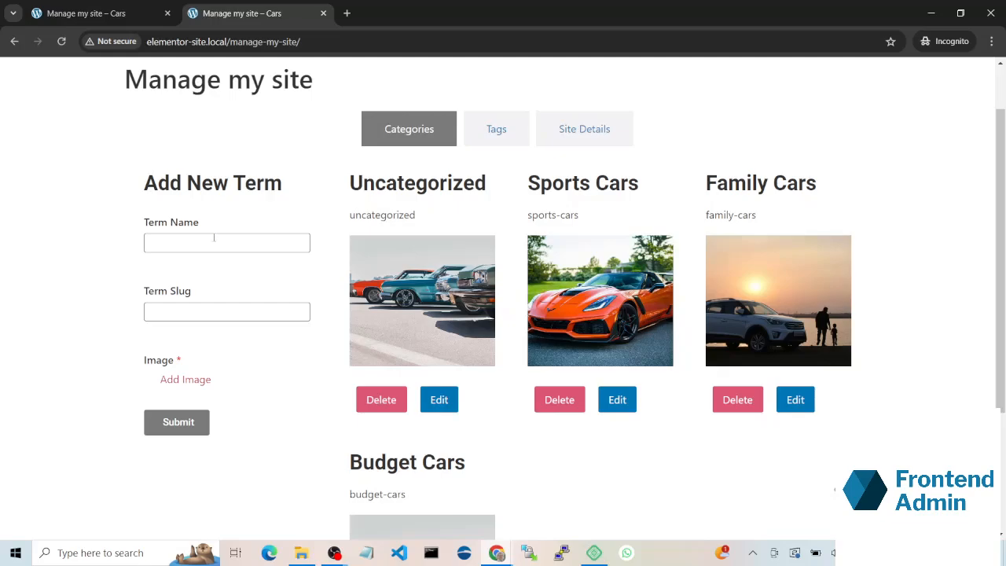
{"action": "scroll", "coordinate": [180, 397], "scroll_direction": "down", "scroll_amount": 1}
{"action": "scroll", "coordinate": [393, 330], "scroll_direction": "up", "scroll_amount": 2}
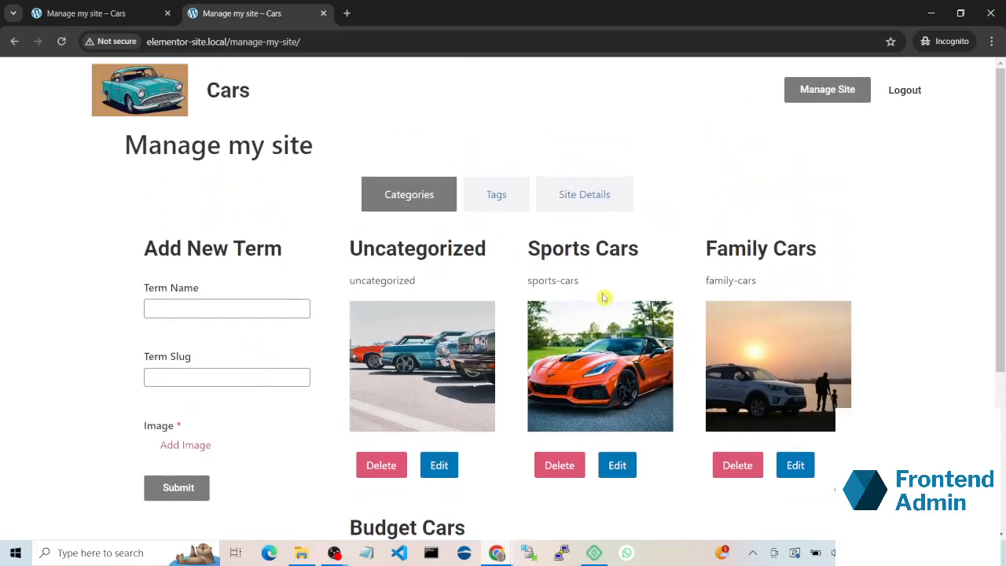
{"action": "scroll", "coordinate": [707, 298], "scroll_direction": "down", "scroll_amount": 1}
{"action": "scroll", "coordinate": [754, 326], "scroll_direction": "down", "scroll_amount": 2}
{"action": "scroll", "coordinate": [699, 252], "scroll_direction": "up", "scroll_amount": 3}
Step: Log out of the editor account and log in as author with the saved username and password
{"action": "left_click", "coordinate": [918, 99]}
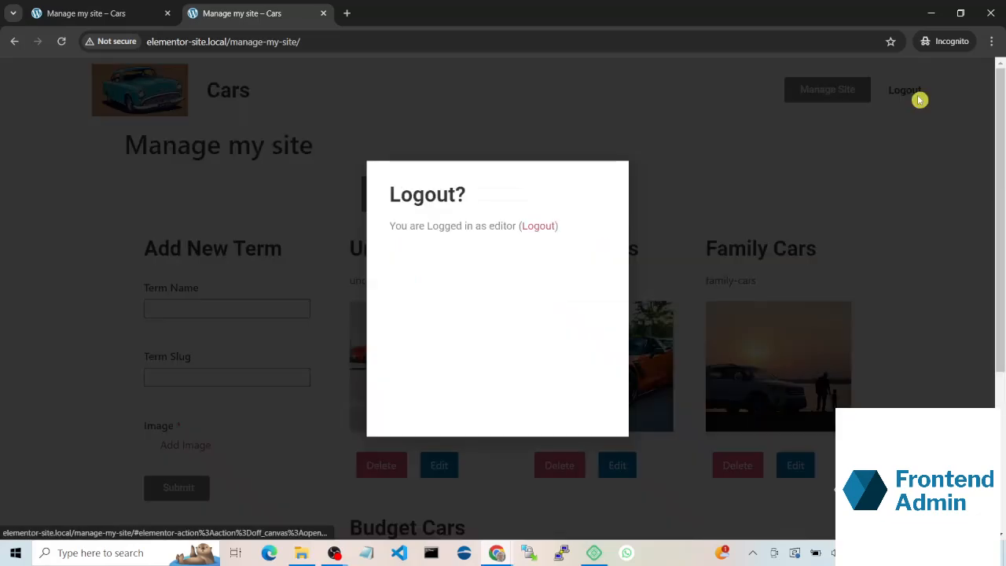
{"action": "left_click", "coordinate": [548, 225]}
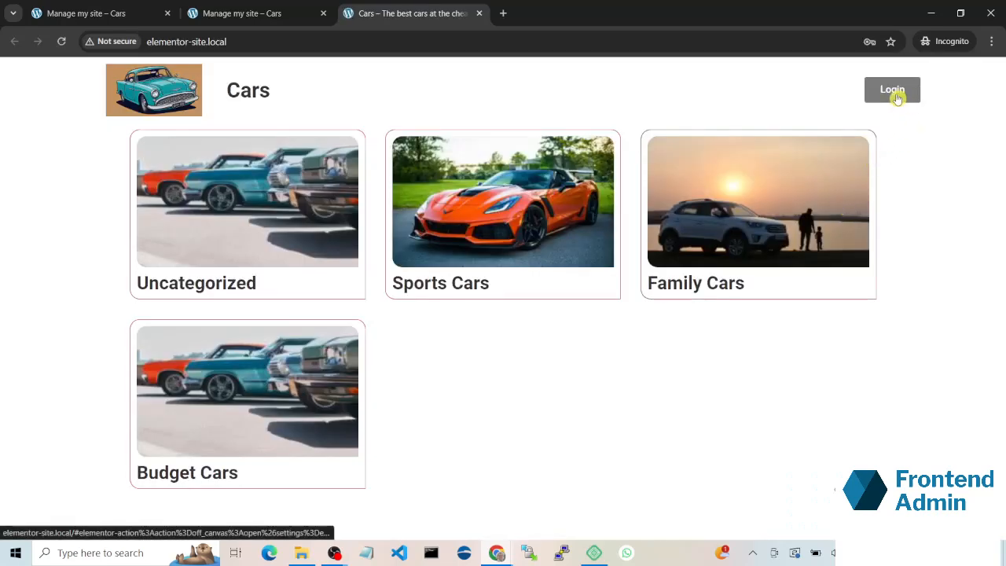
{"action": "left_click", "coordinate": [893, 91]}
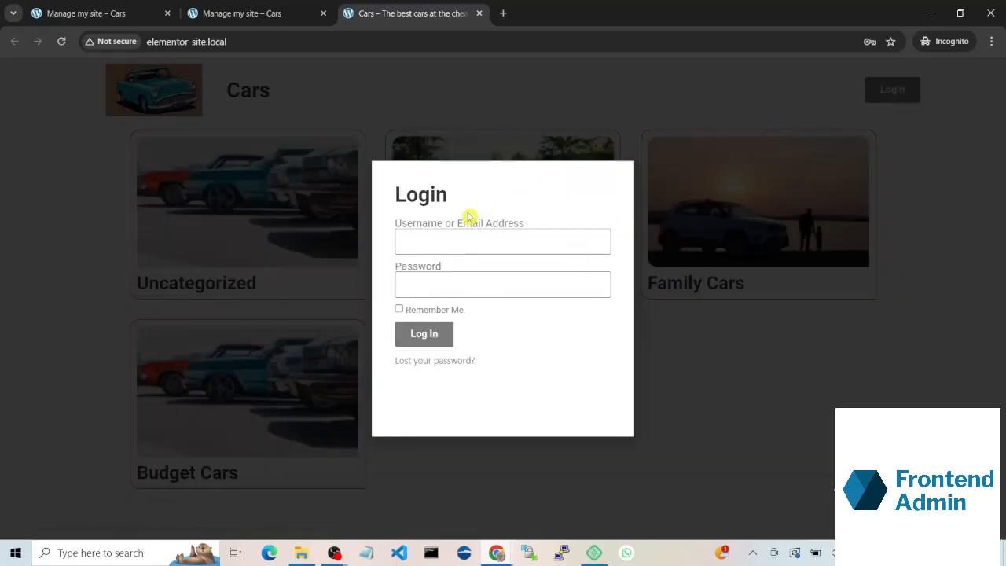
{"action": "left_click", "coordinate": [453, 237]}
{"action": "left_click", "coordinate": [495, 314]}
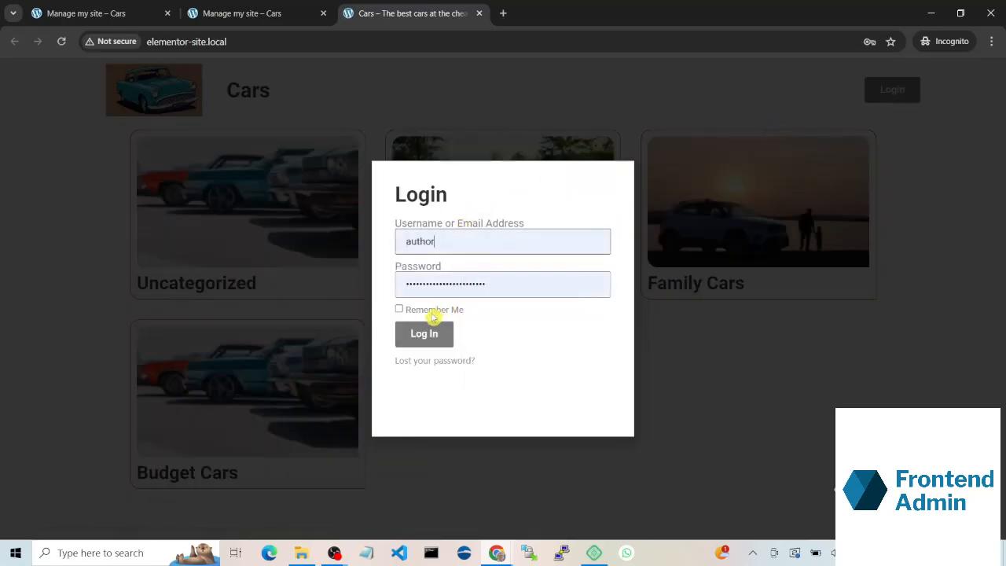
{"action": "left_click", "coordinate": [440, 335]}
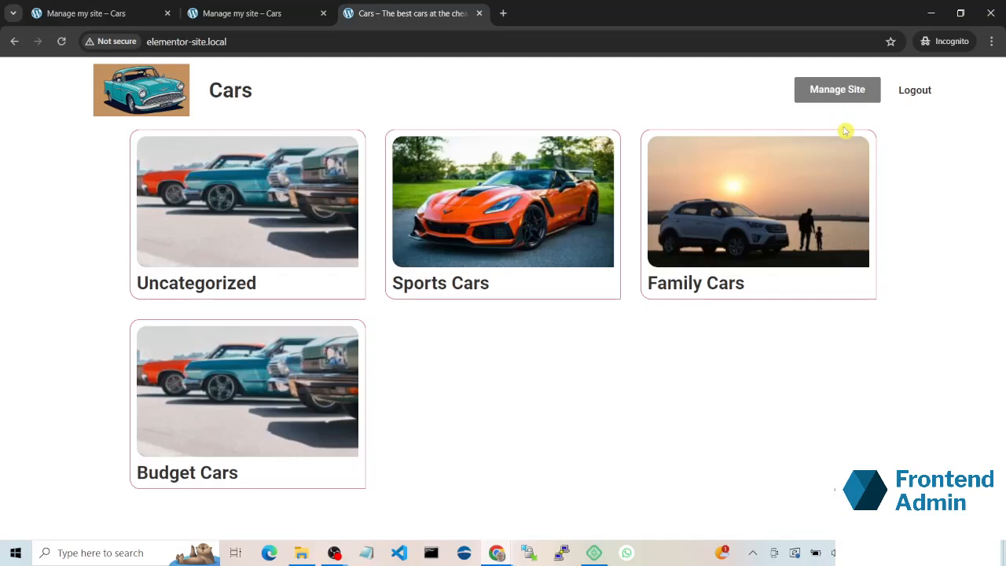
Step: Log out of the author account, log in as editor with the saved password and open the Manage my site page
{"action": "left_click", "coordinate": [906, 89]}
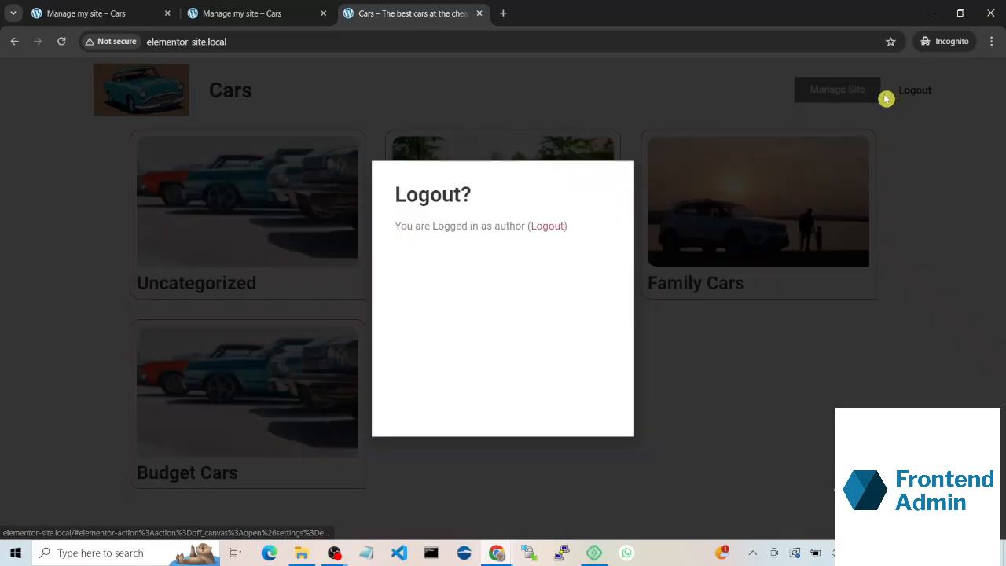
{"action": "left_click", "coordinate": [556, 227]}
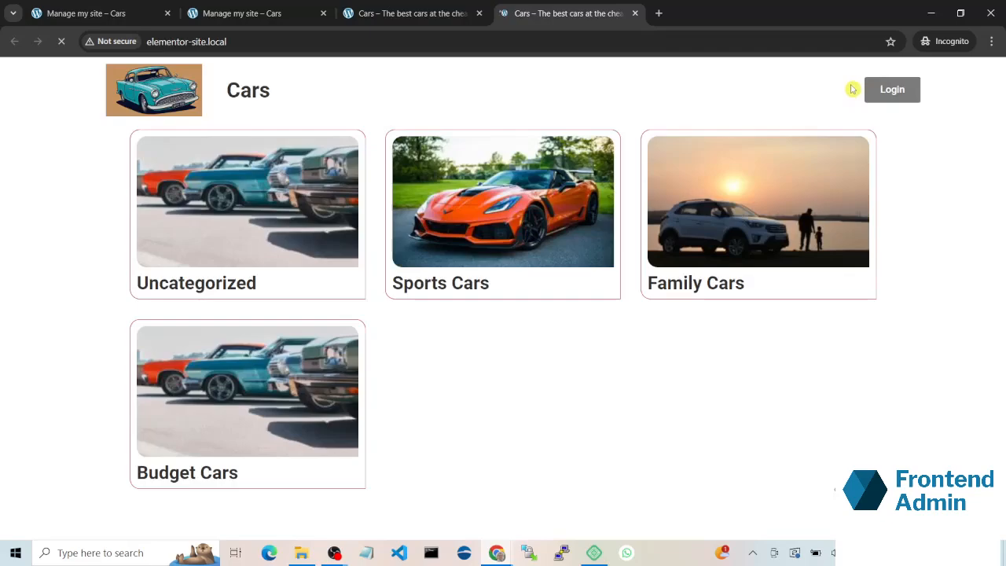
{"action": "left_click", "coordinate": [890, 90]}
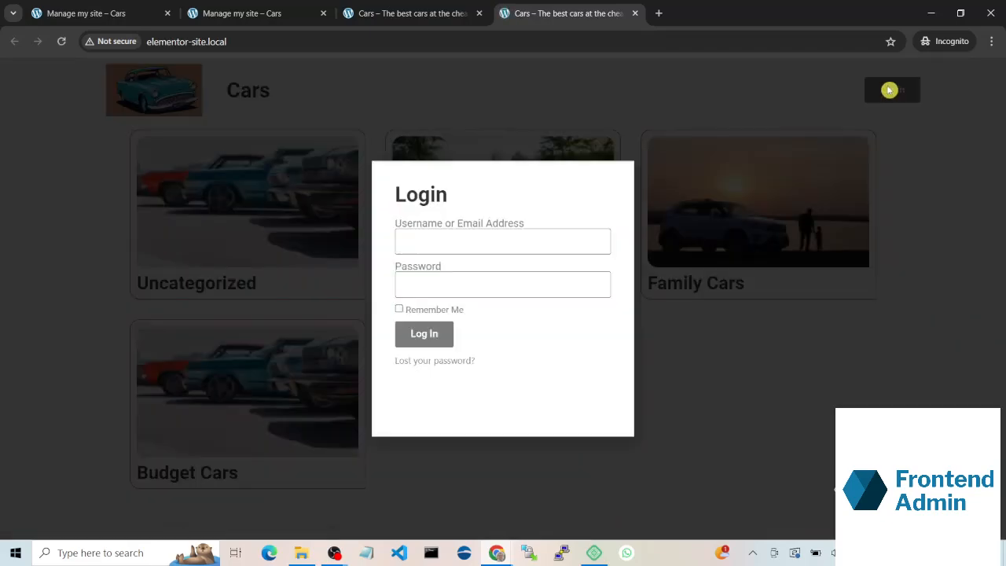
{"action": "left_click", "coordinate": [569, 235]}
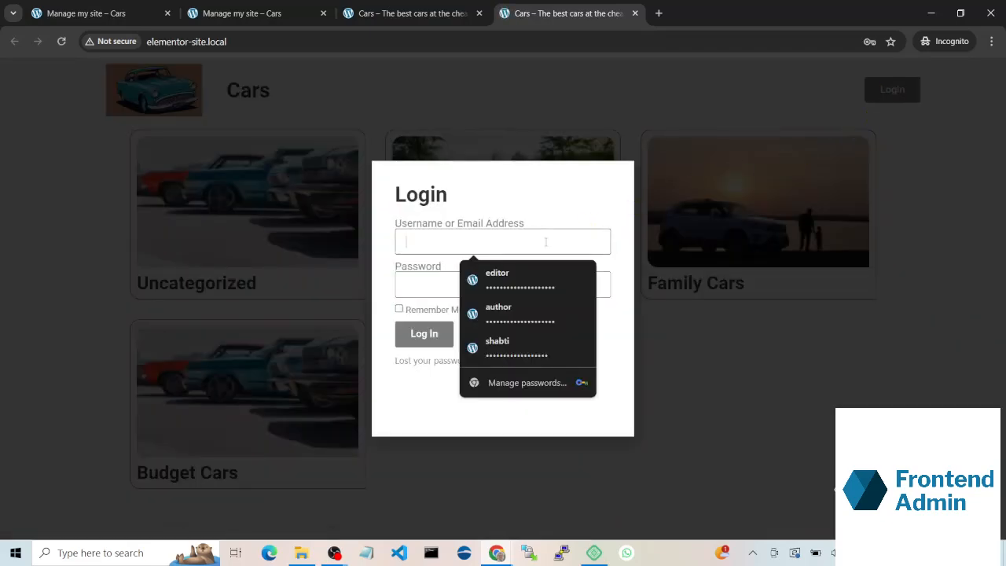
{"action": "left_click", "coordinate": [523, 285]}
{"action": "left_click", "coordinate": [431, 336]}
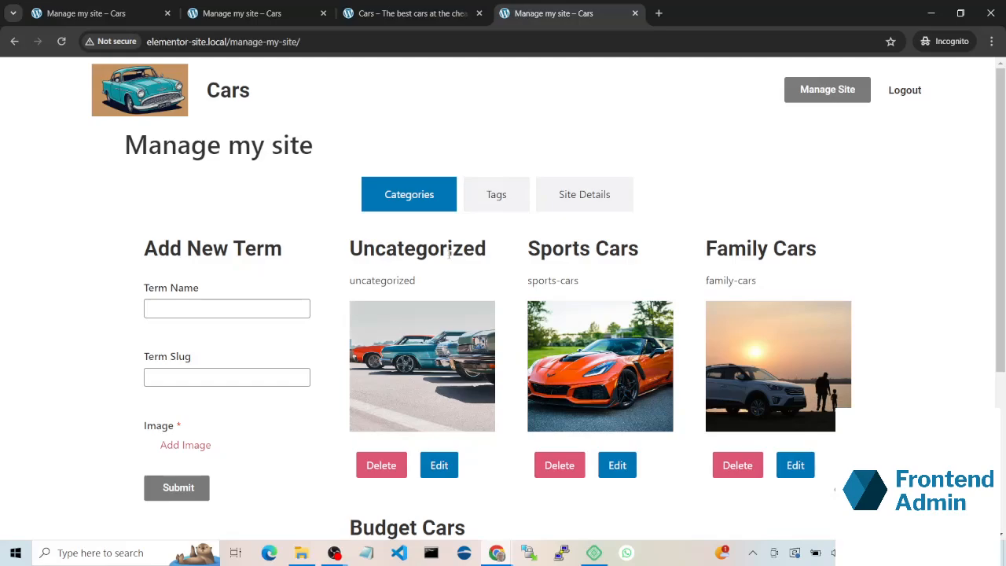
Step: Examine the Tags, Site Details and Categories sections of the live Manage my site page
{"action": "left_click", "coordinate": [492, 195]}
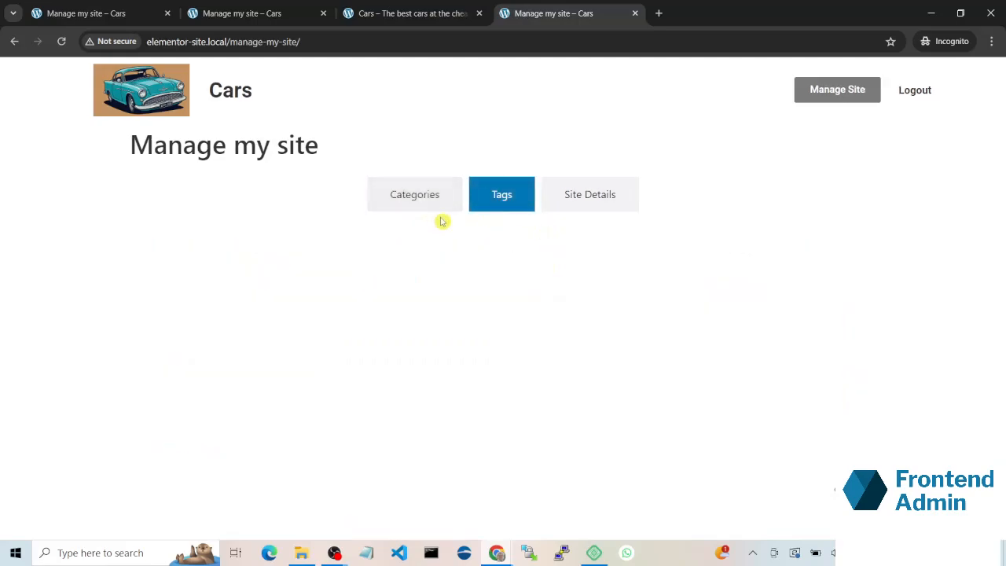
{"action": "left_click", "coordinate": [555, 195]}
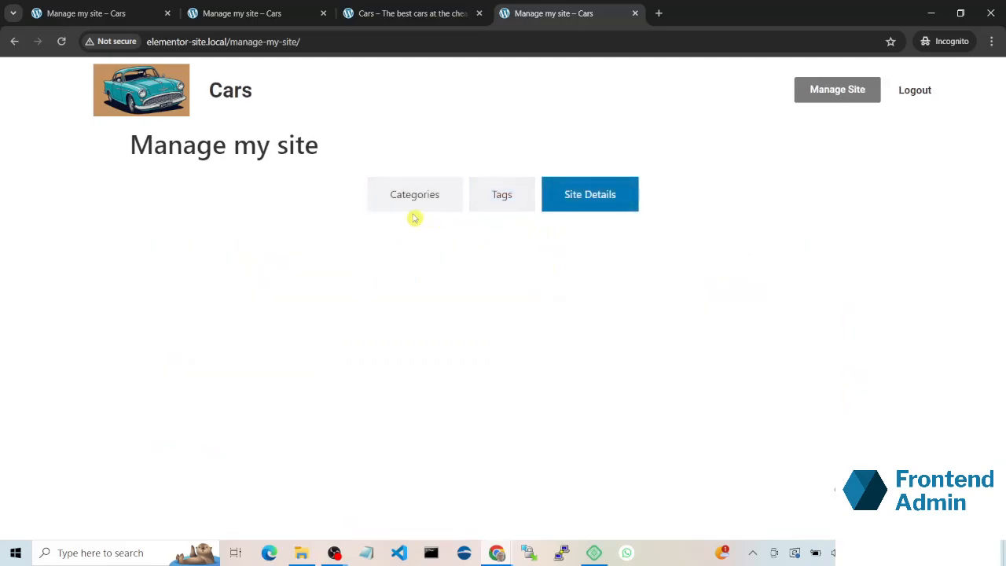
{"action": "left_click", "coordinate": [412, 209]}
{"action": "scroll", "coordinate": [280, 275], "scroll_direction": "down", "scroll_amount": 1}
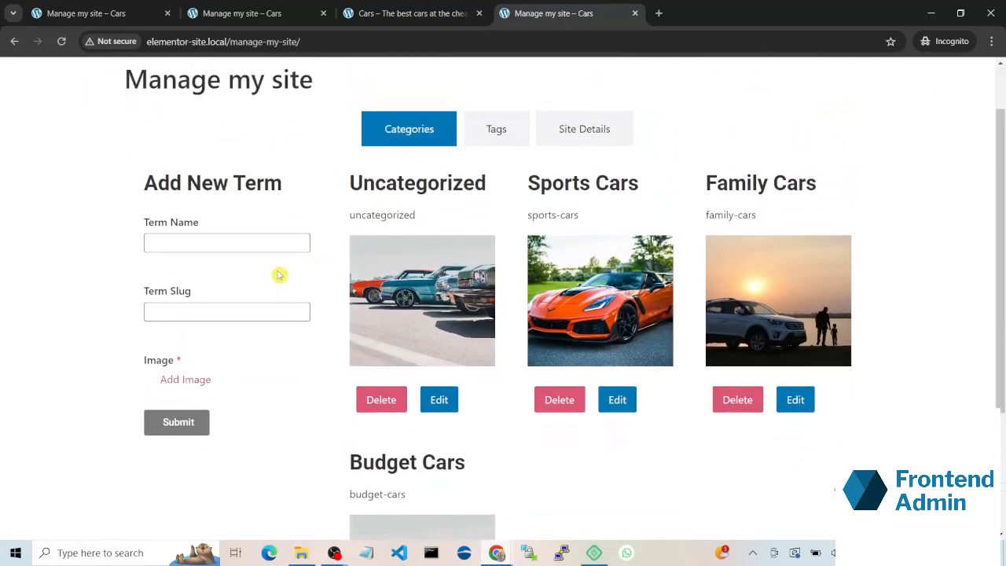
{"action": "scroll", "coordinate": [302, 242], "scroll_direction": "down", "scroll_amount": 2}
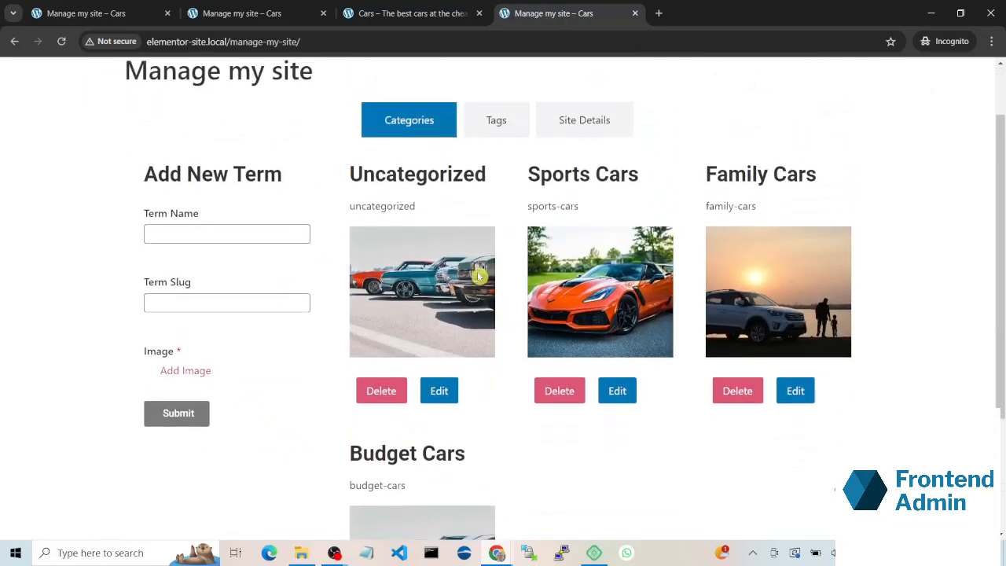
{"action": "scroll", "coordinate": [231, 157], "scroll_direction": "up", "scroll_amount": 2}
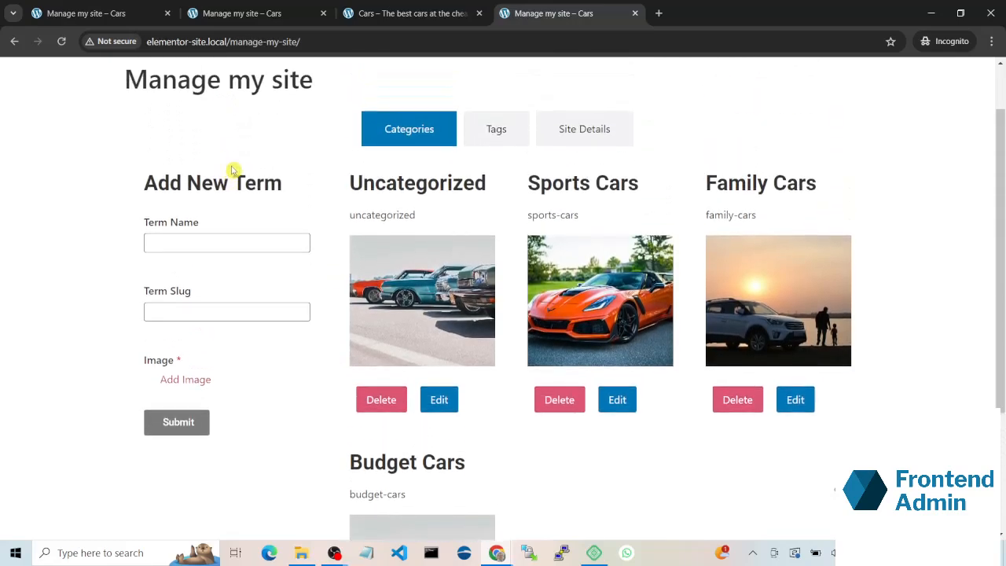
Step: Submit a new category named Pick Up Trucks with the media library image pexels-ken123films-1015555-scaled-1.jpg, and check its slug in the grid
{"action": "left_click", "coordinate": [250, 236]}
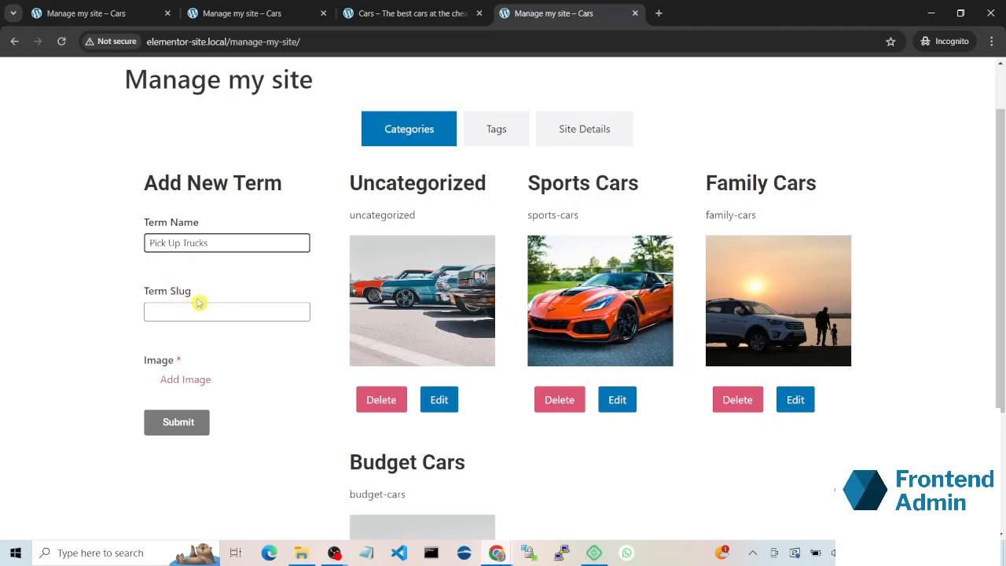
{"action": "left_click", "coordinate": [179, 379]}
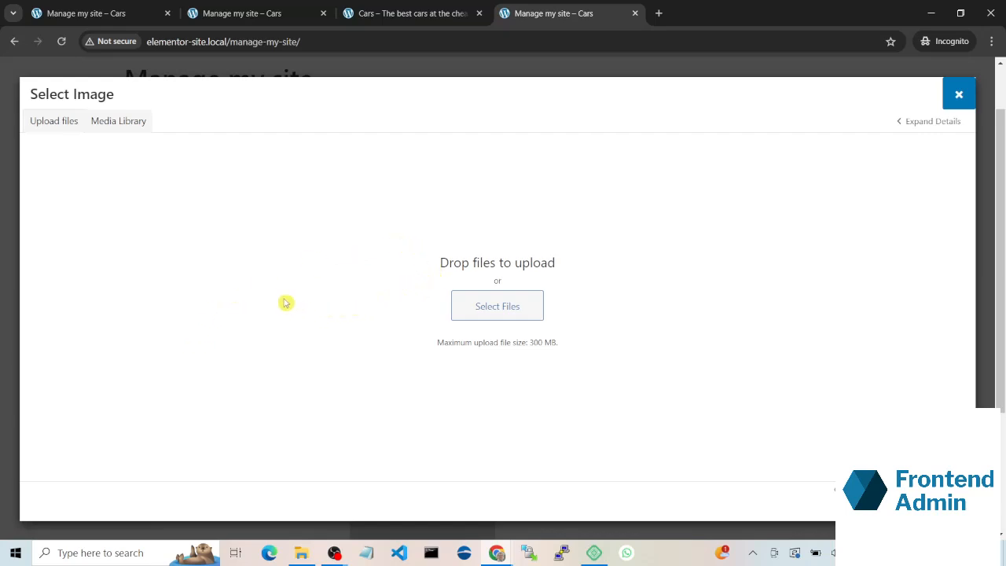
{"action": "left_click", "coordinate": [139, 120]}
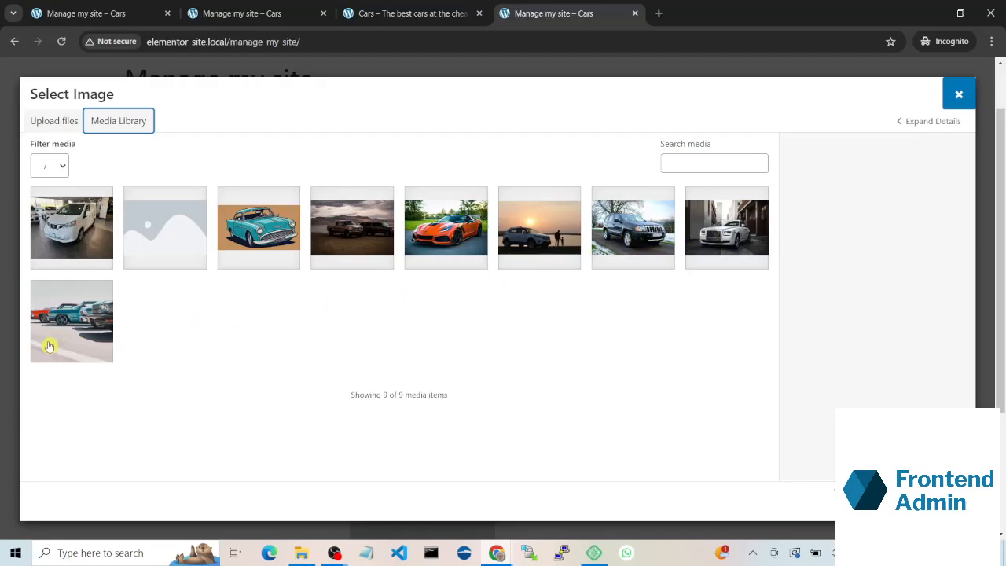
{"action": "left_click", "coordinate": [360, 244]}
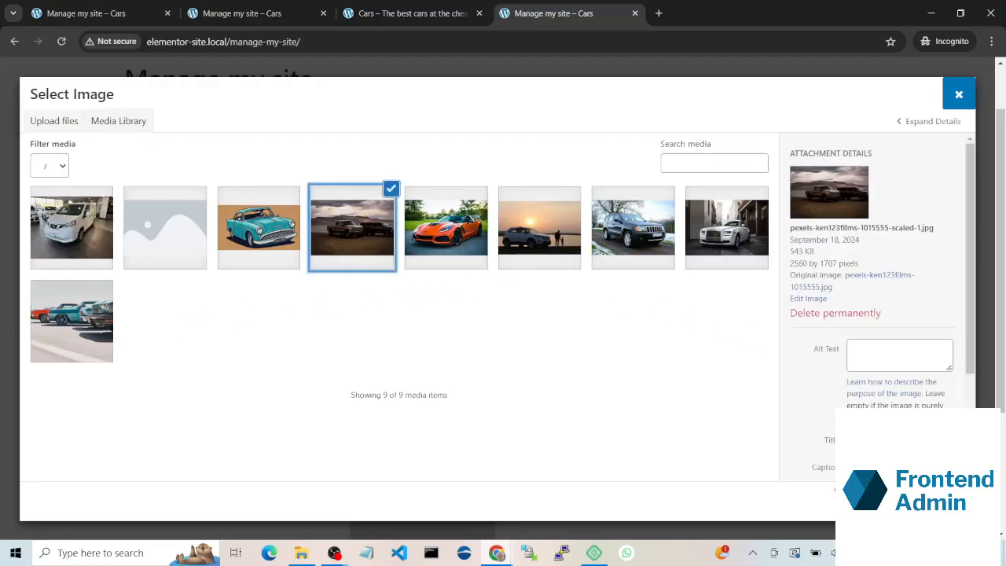
{"action": "left_click", "coordinate": [941, 500]}
{"action": "scroll", "coordinate": [316, 449], "scroll_direction": "down", "scroll_amount": 1}
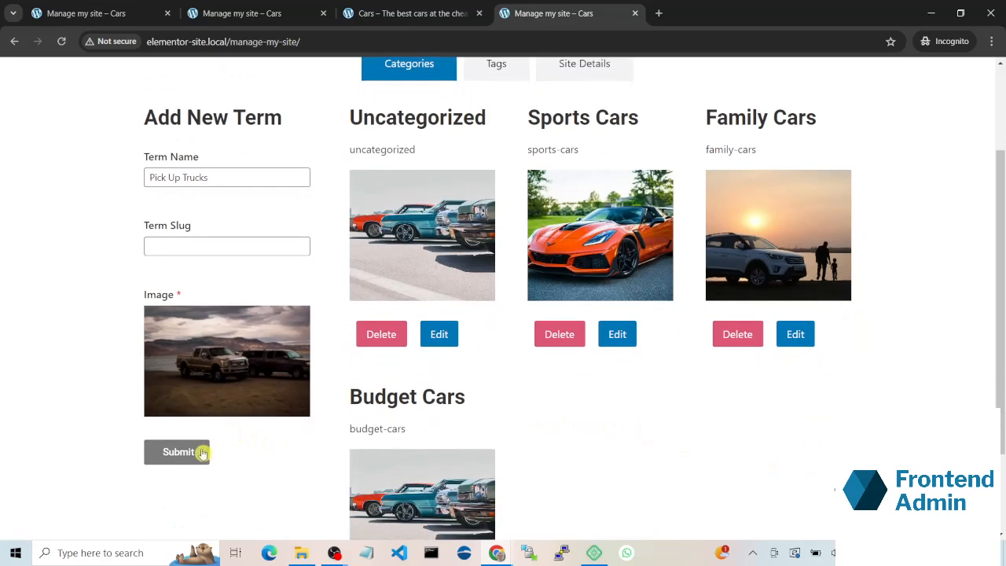
{"action": "left_click", "coordinate": [202, 453]}
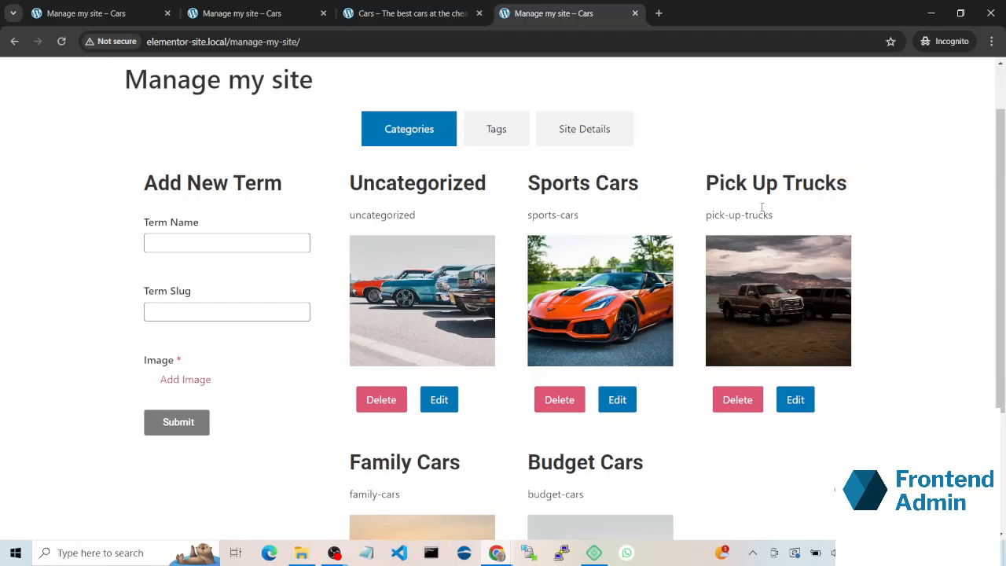
{"action": "left_click_drag", "start_coordinate": [706, 214], "coordinate": [777, 218]}
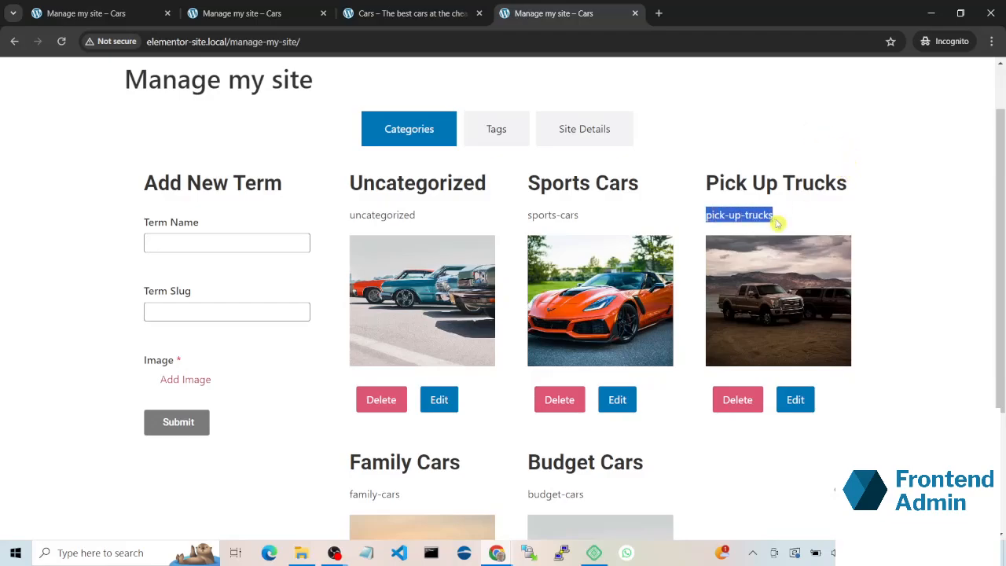
Step: Edit the new category's term name to Pick Up Truck, submit it and check its card in the grid
{"action": "left_click", "coordinate": [792, 400]}
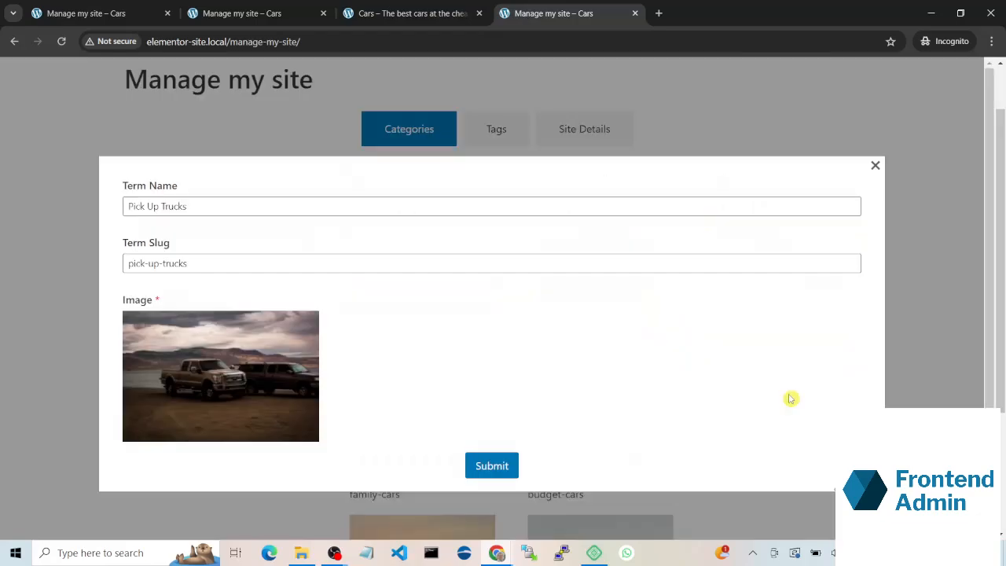
{"action": "left_click", "coordinate": [296, 211]}
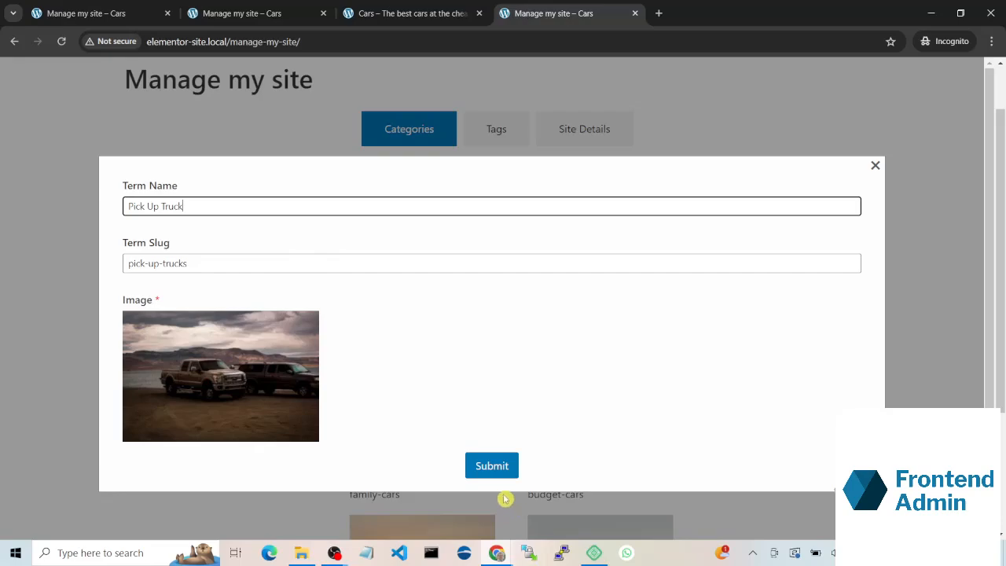
{"action": "left_click", "coordinate": [480, 457]}
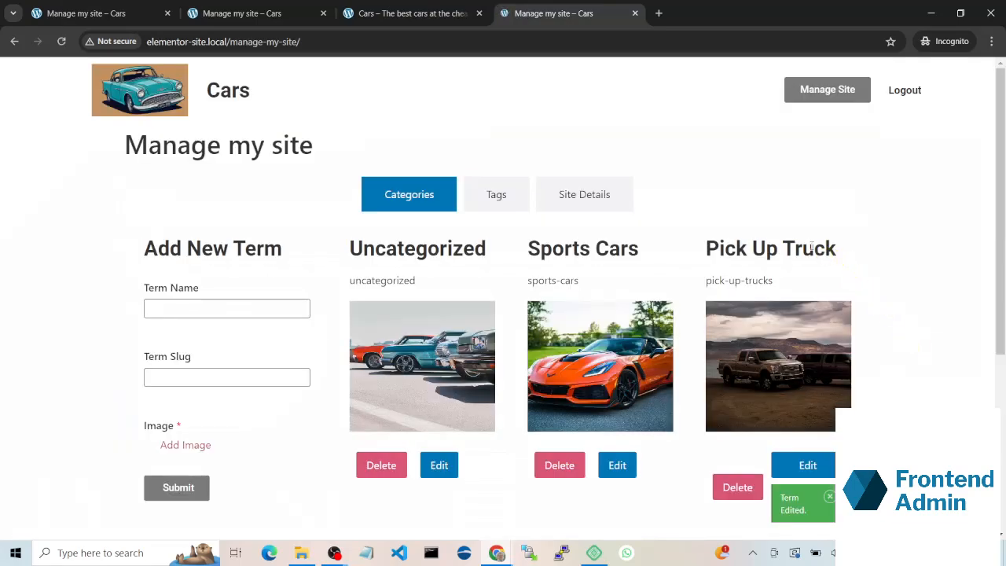
{"action": "scroll", "coordinate": [795, 369], "scroll_direction": "down", "scroll_amount": 2}
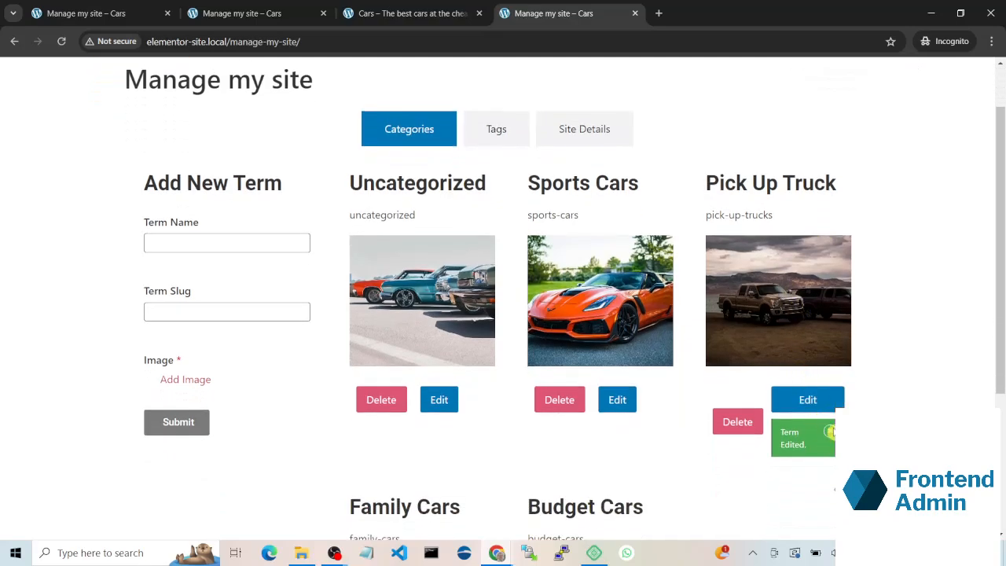
Step: Delete the Pick Up Truck category from the live categories grid and confirm the deletion
{"action": "scroll", "coordinate": [743, 405], "scroll_direction": "down", "scroll_amount": 1}
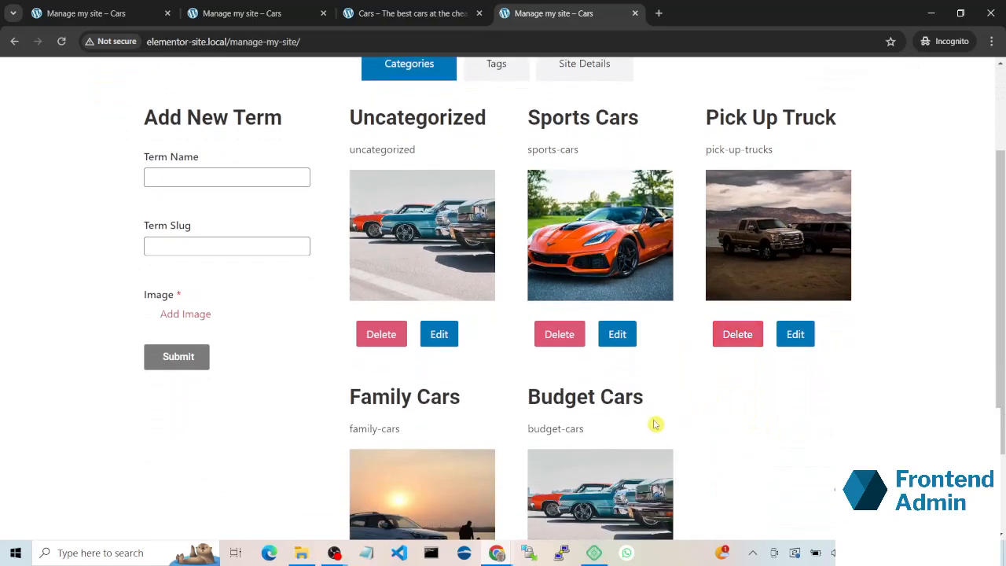
{"action": "scroll", "coordinate": [684, 416], "scroll_direction": "up", "scroll_amount": 1}
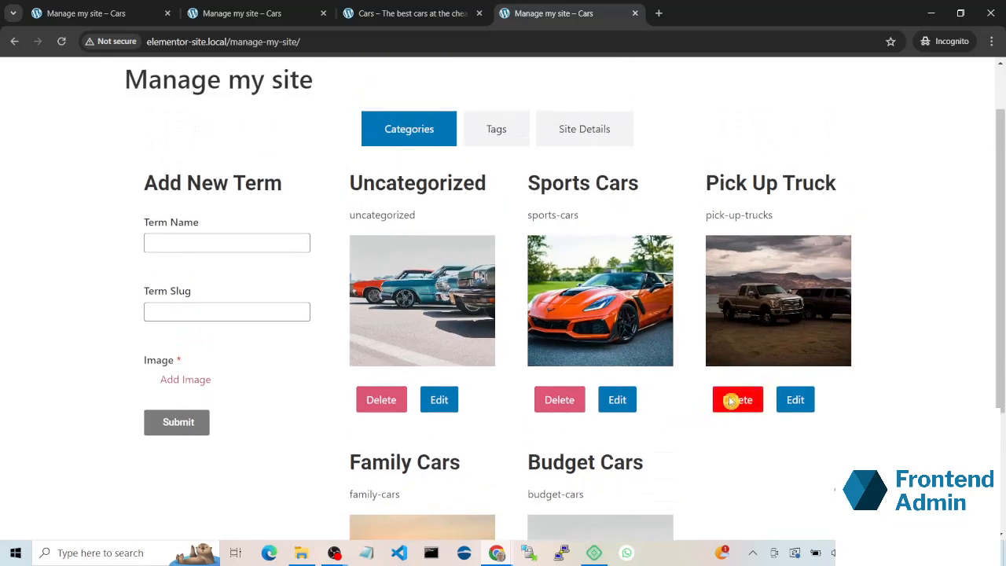
{"action": "left_click", "coordinate": [730, 401]}
{"action": "left_click", "coordinate": [692, 368]}
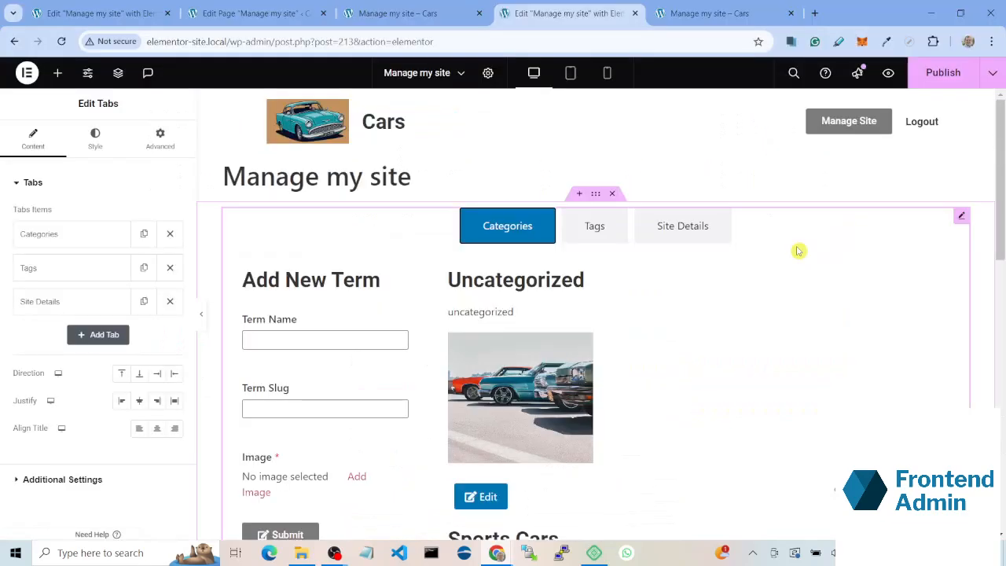
Step: In the Elementor editor, copy the Add New Term form container from the Categories section into the empty Tags section
{"action": "scroll", "coordinate": [425, 320], "scroll_direction": "down", "scroll_amount": 1}
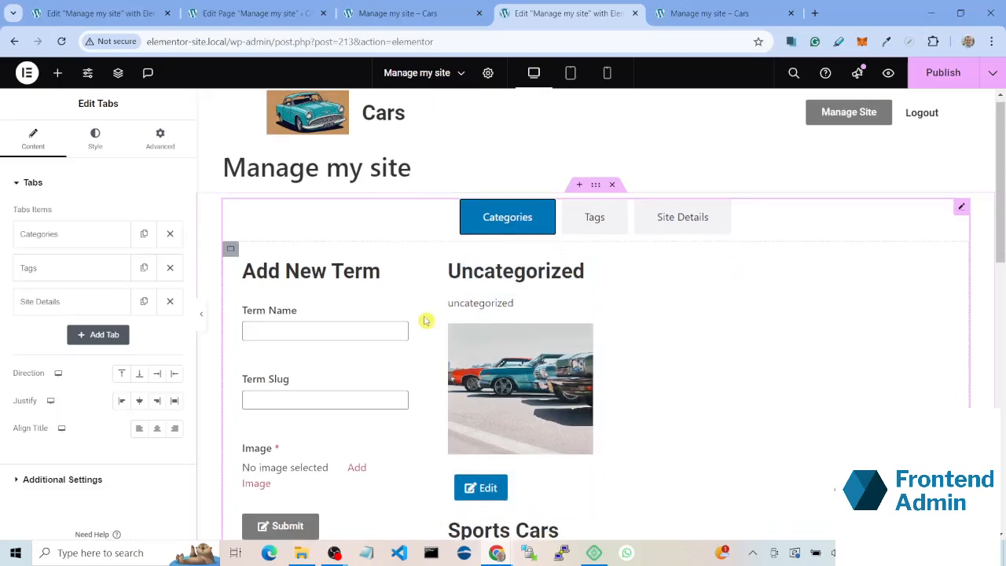
{"action": "scroll", "coordinate": [425, 321], "scroll_direction": "down", "scroll_amount": 1}
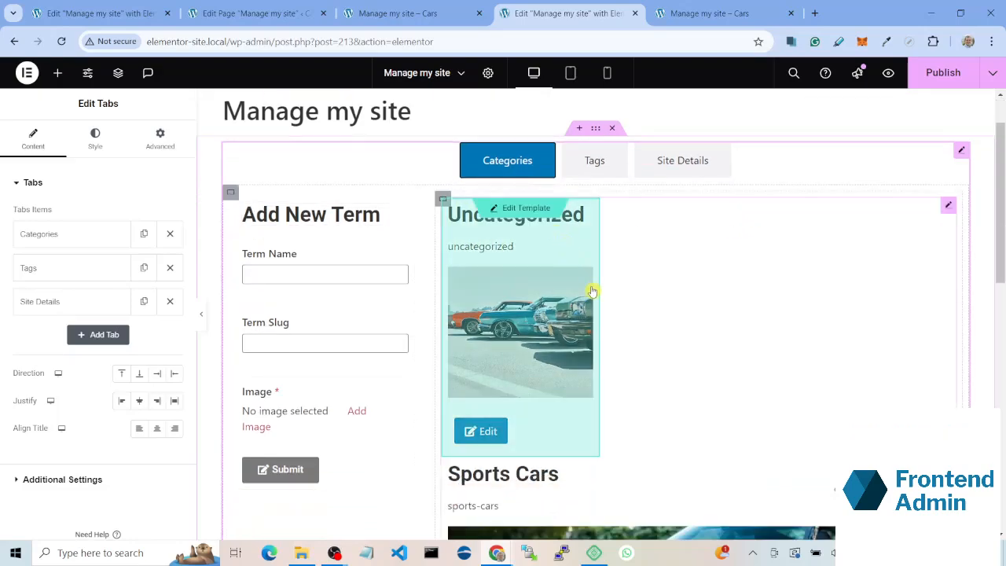
{"action": "left_click", "coordinate": [589, 166]}
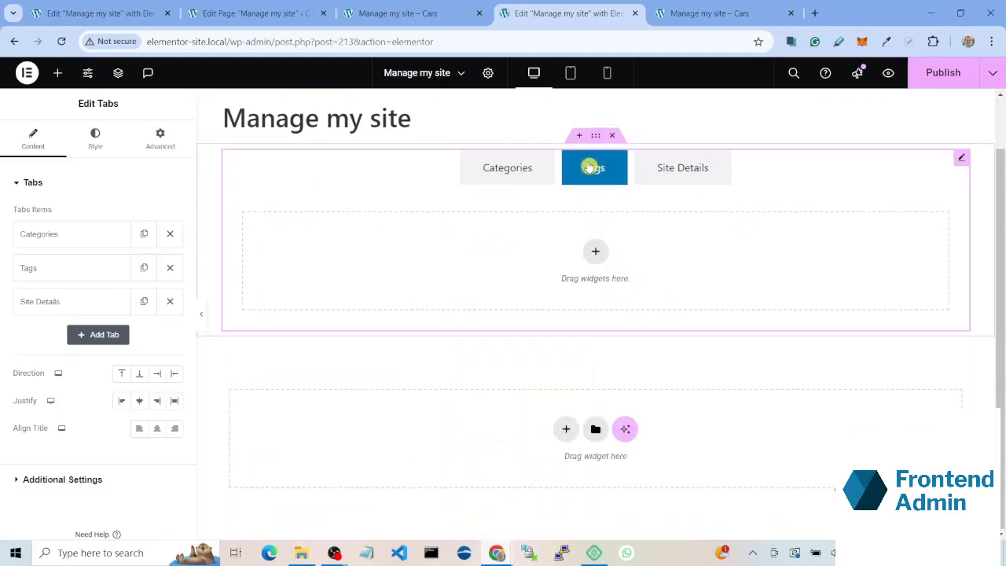
{"action": "left_click", "coordinate": [525, 173]}
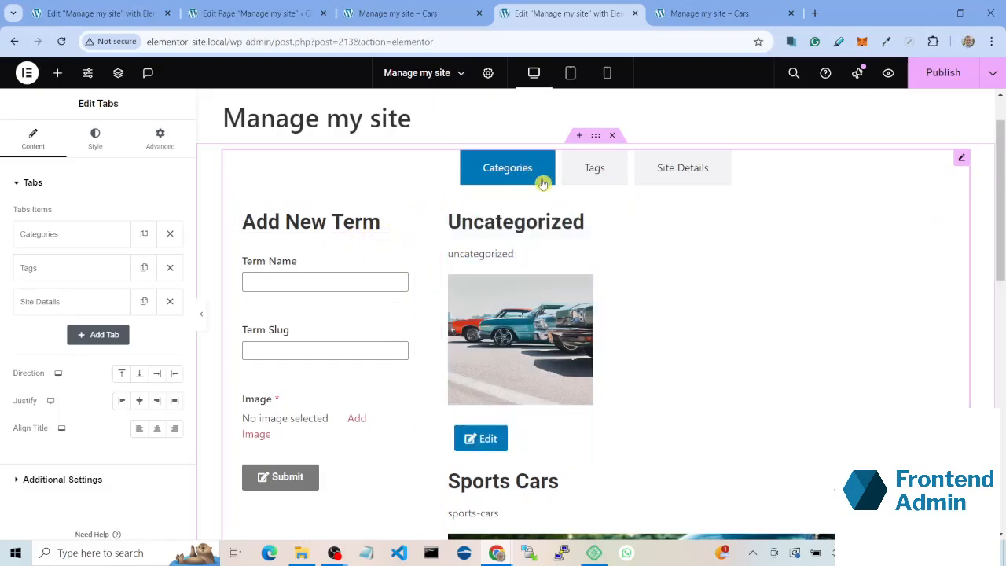
{"action": "left_click", "coordinate": [238, 209]}
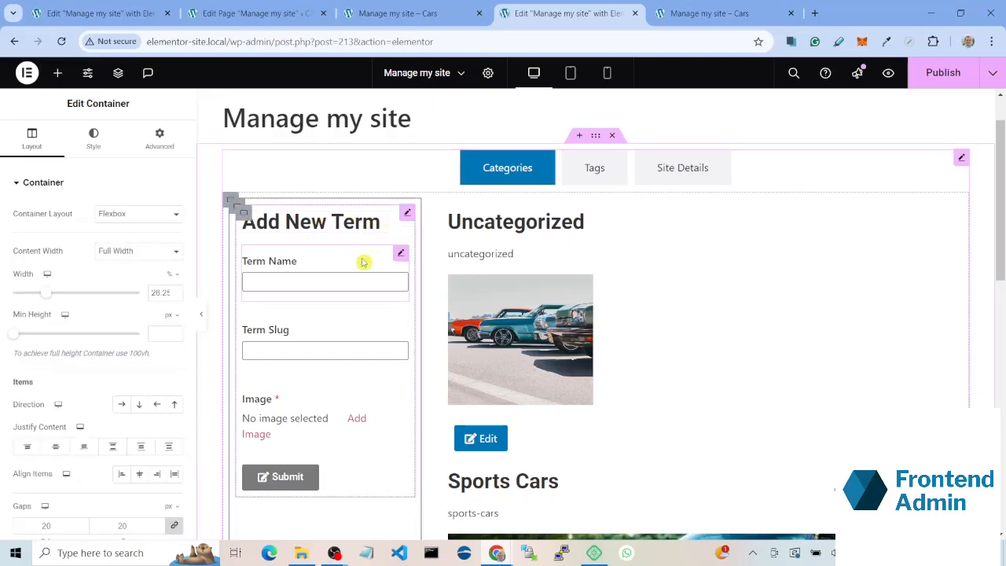
{"action": "right_click", "coordinate": [240, 209]}
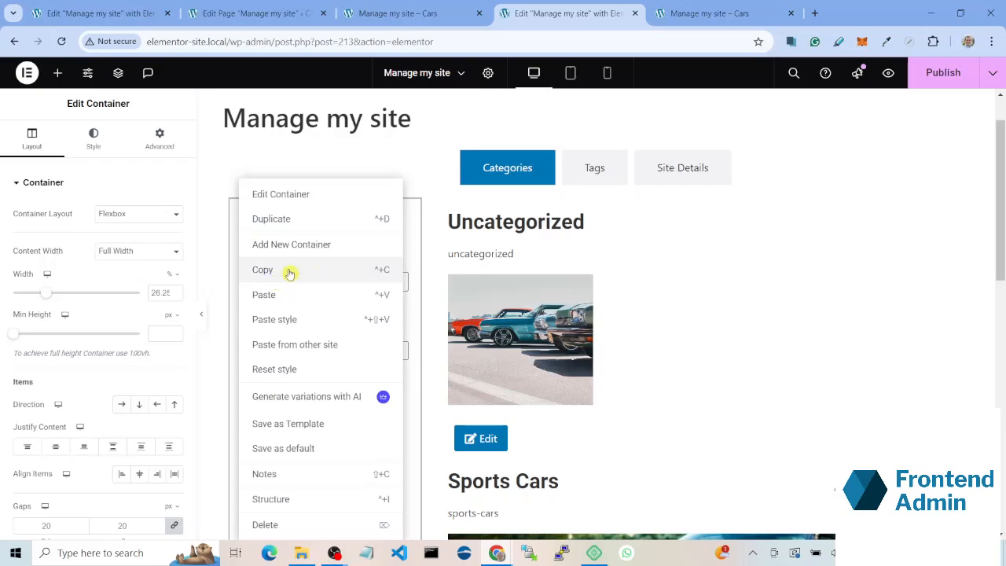
{"action": "left_click", "coordinate": [591, 171]}
{"action": "left_click", "coordinate": [591, 172]}
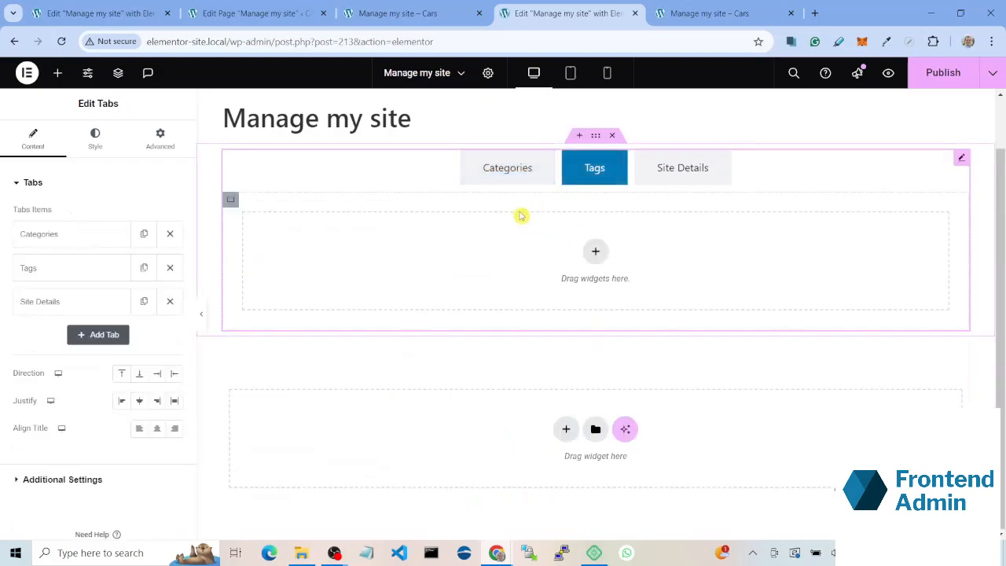
{"action": "right_click", "coordinate": [411, 257]}
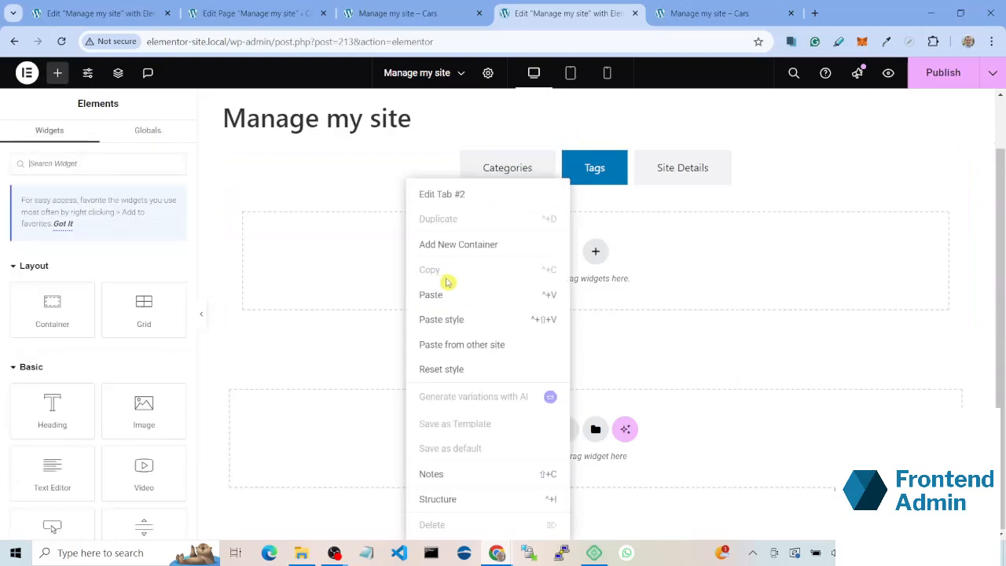
{"action": "left_click", "coordinate": [430, 294]}
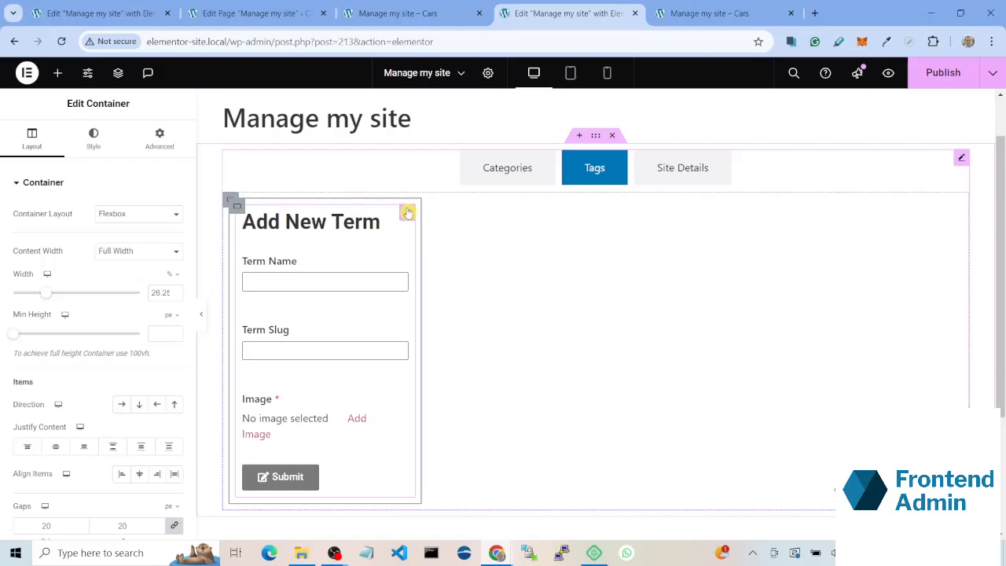
Step: Set the taxonomy of the copied New Taxonomy Form to Tag, keeping the term option at New Term
{"action": "left_click", "coordinate": [408, 213]}
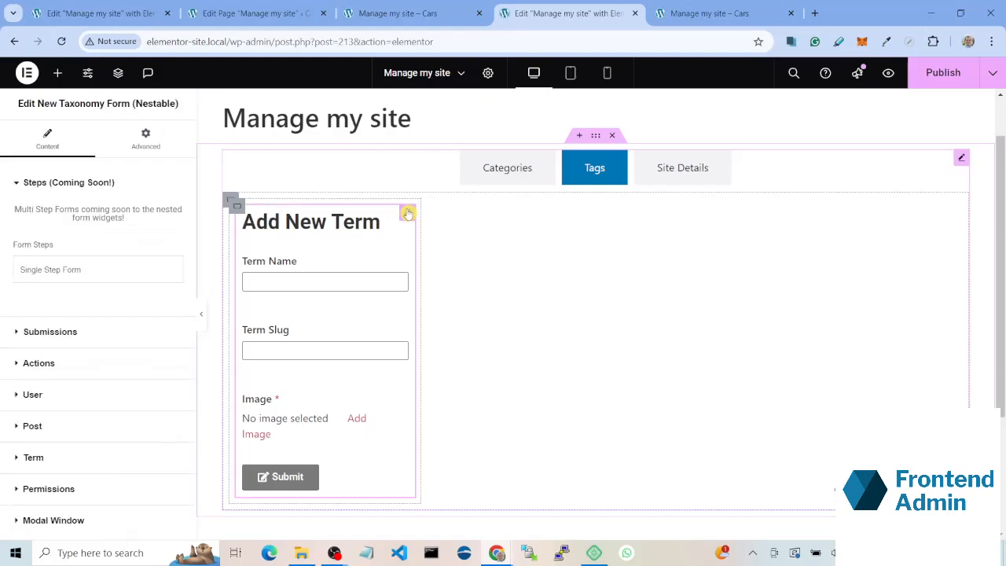
{"action": "left_click", "coordinate": [172, 467]}
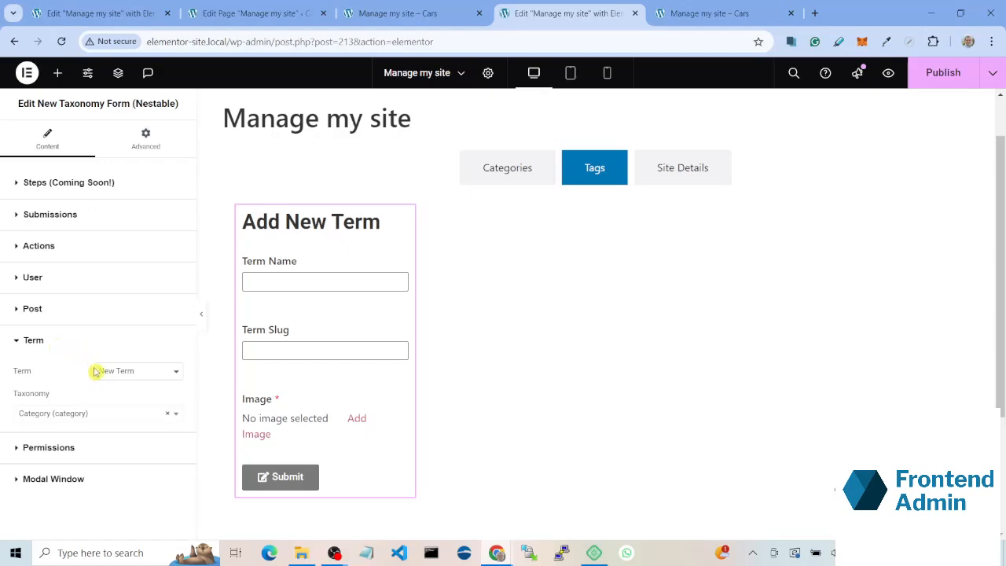
{"action": "left_click", "coordinate": [132, 374]}
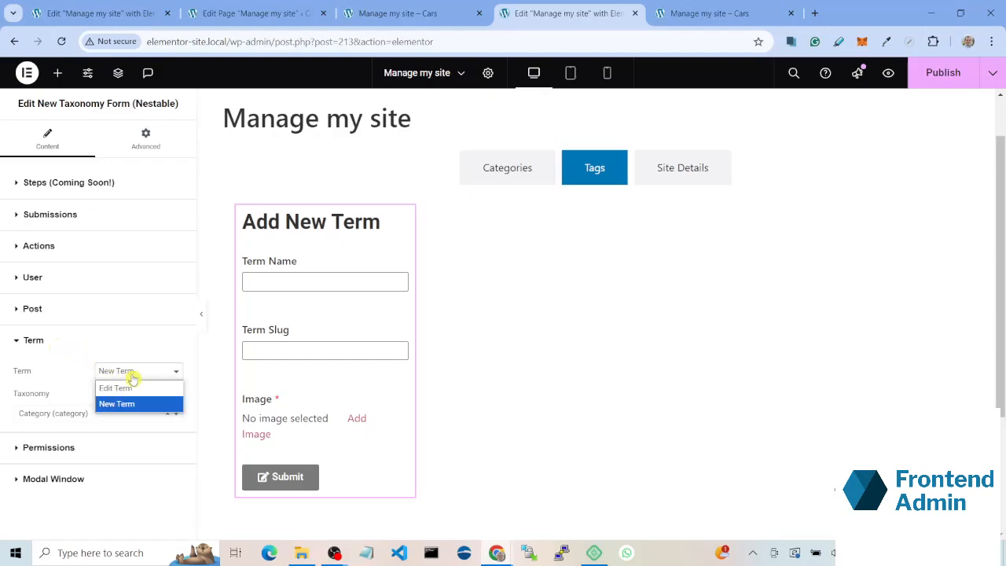
{"action": "left_click", "coordinate": [41, 393]}
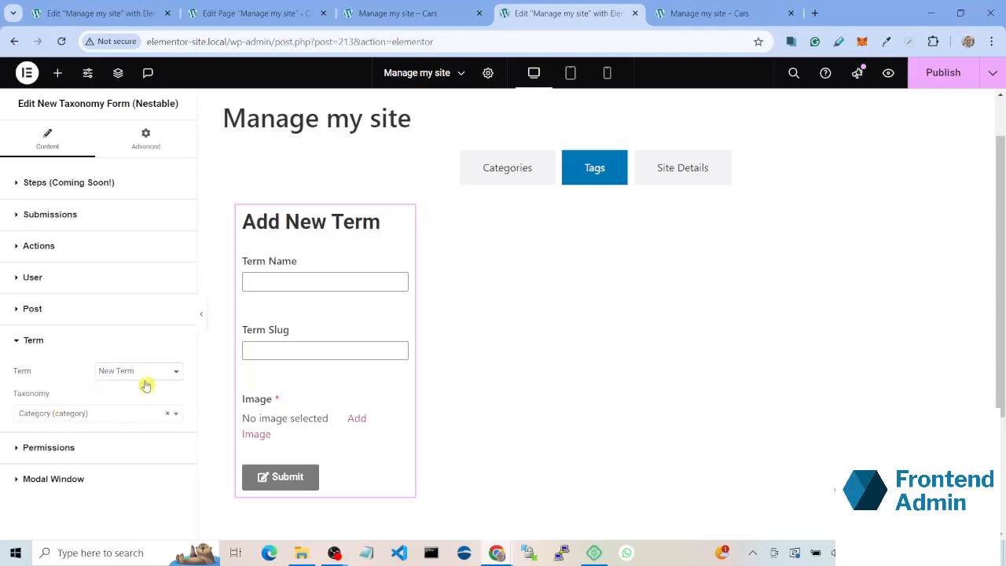
{"action": "left_click", "coordinate": [71, 417]}
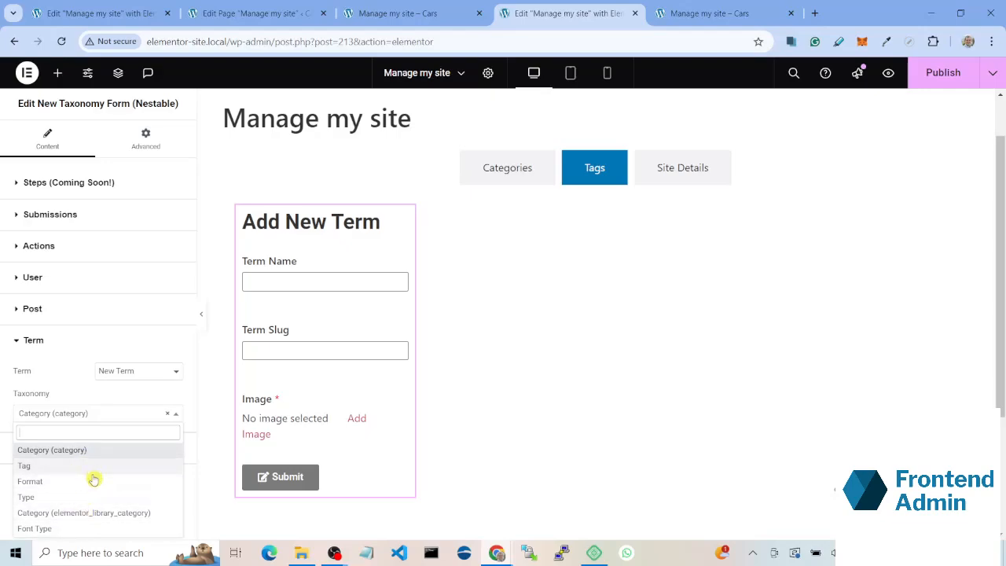
{"action": "left_click", "coordinate": [23, 466]}
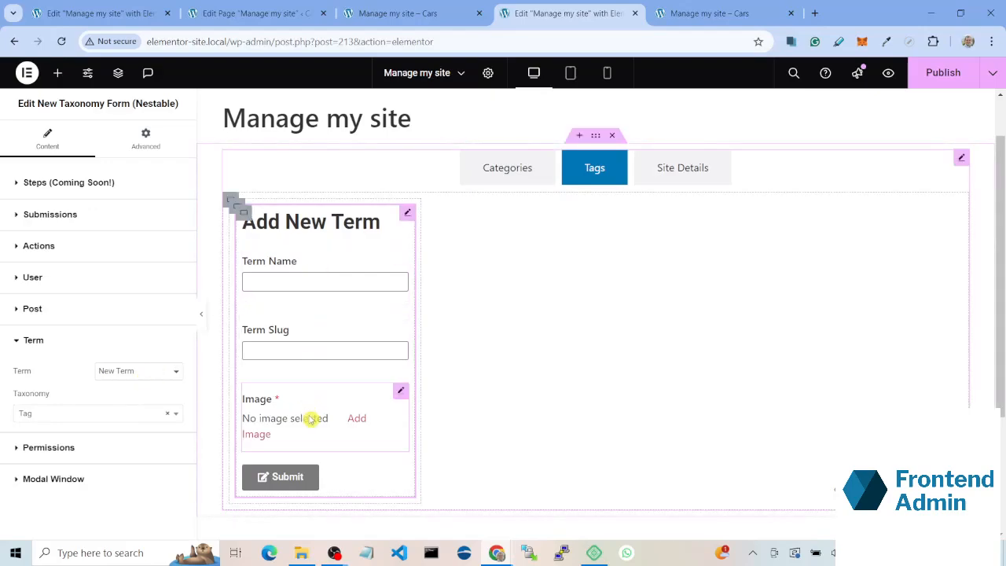
Step: Delete the ACF Image field from the Add New Term form in the Tags section
{"action": "left_click", "coordinate": [370, 408]}
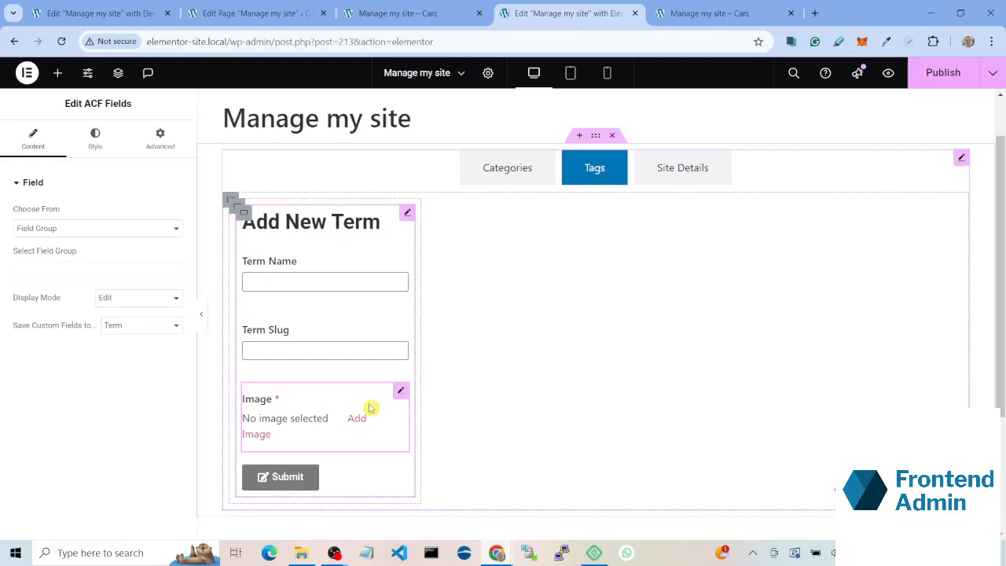
{"action": "right_click", "coordinate": [370, 408]}
{"action": "left_click", "coordinate": [430, 524]}
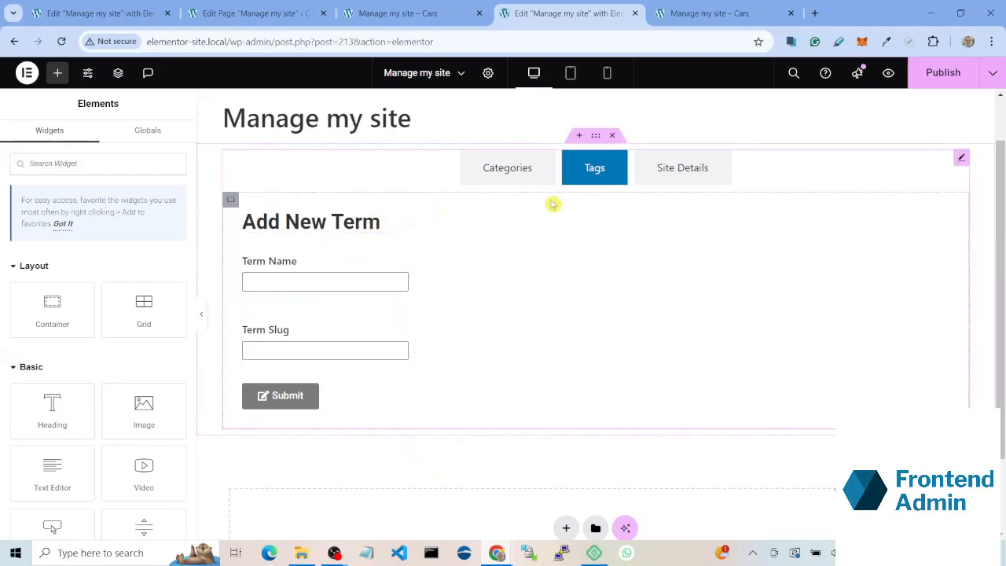
Step: Copy the container holding the categories loop grid and paste it into the Tags section's form container
{"action": "left_click", "coordinate": [504, 168]}
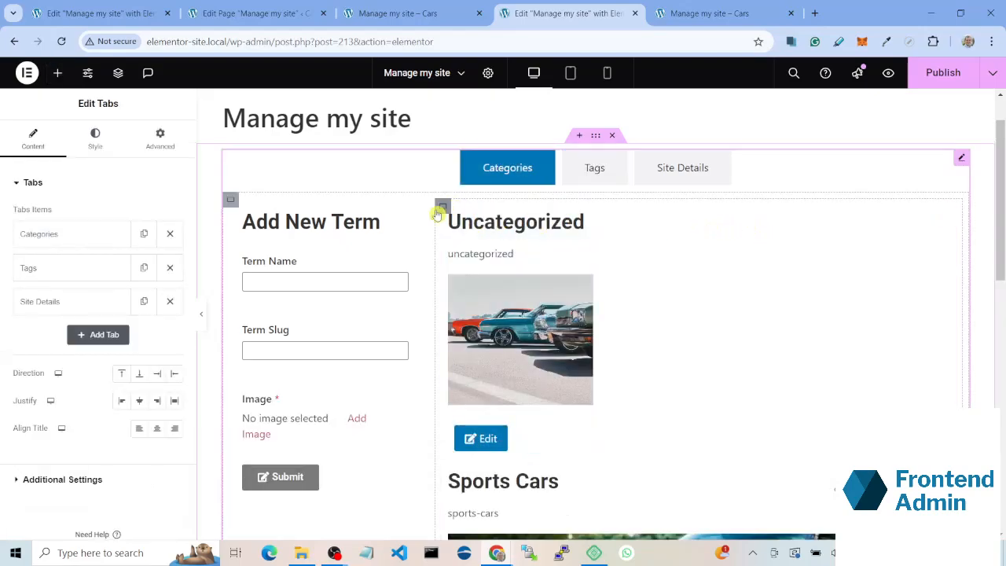
{"action": "scroll", "coordinate": [438, 213], "scroll_direction": "down", "scroll_amount": 4}
{"action": "scroll", "coordinate": [440, 212], "scroll_direction": "up", "scroll_amount": 4}
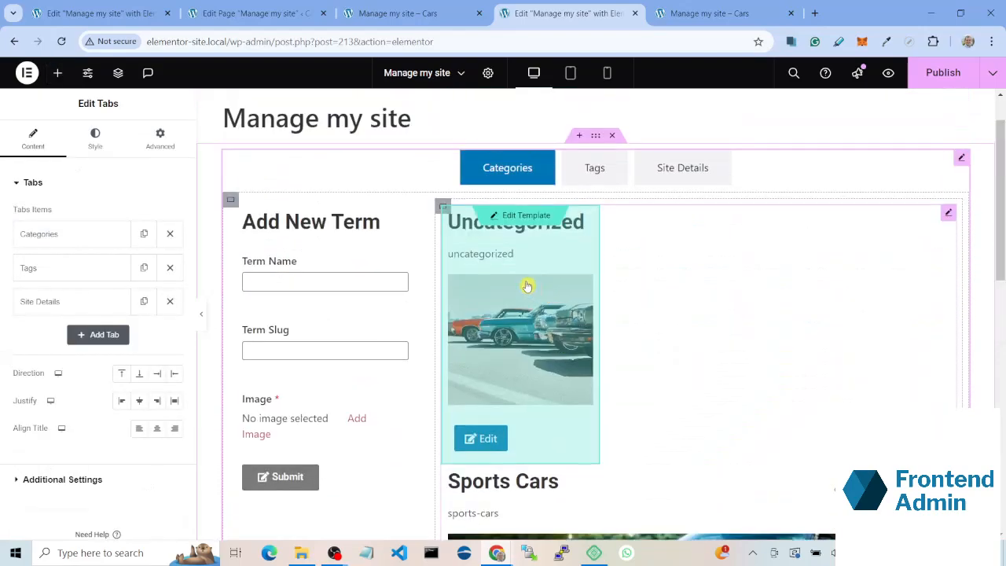
{"action": "left_click", "coordinate": [442, 206]}
{"action": "right_click", "coordinate": [442, 211]}
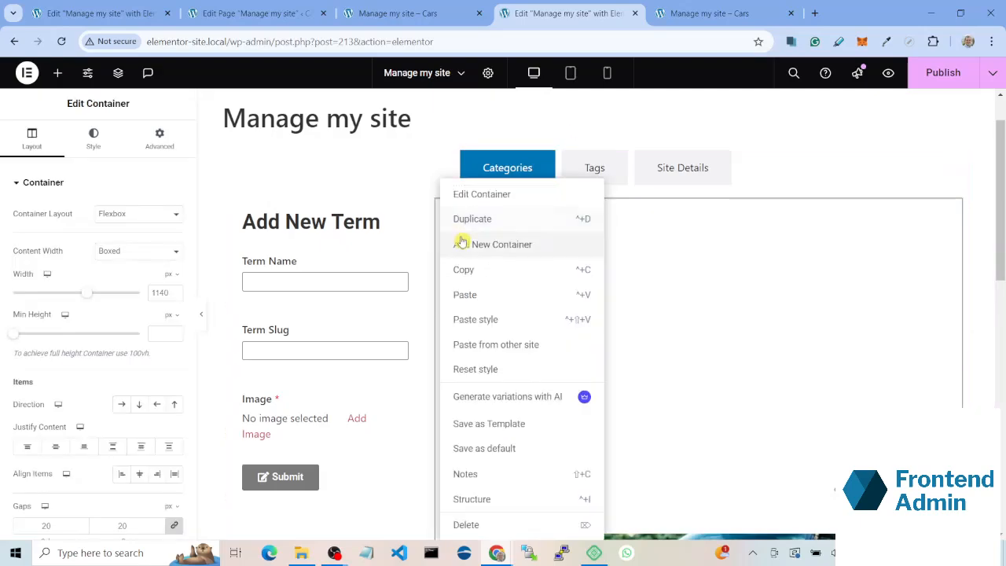
{"action": "left_click", "coordinate": [483, 272]}
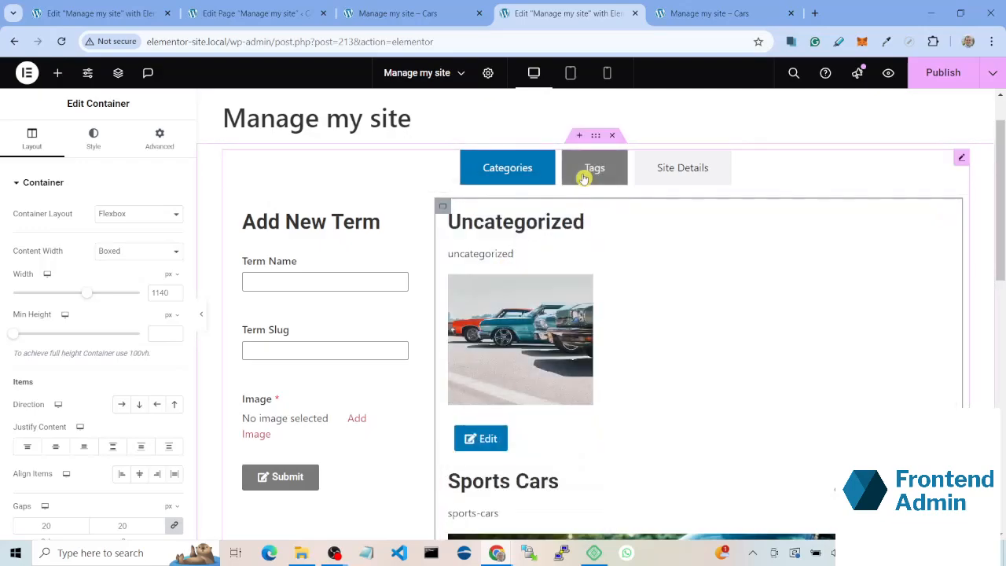
{"action": "left_click", "coordinate": [583, 179]}
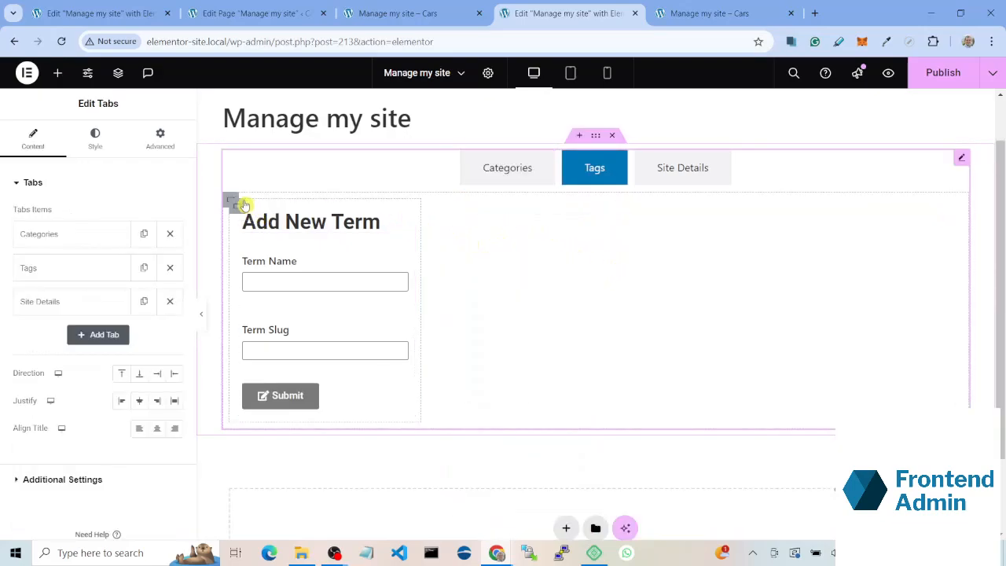
{"action": "right_click", "coordinate": [245, 205]}
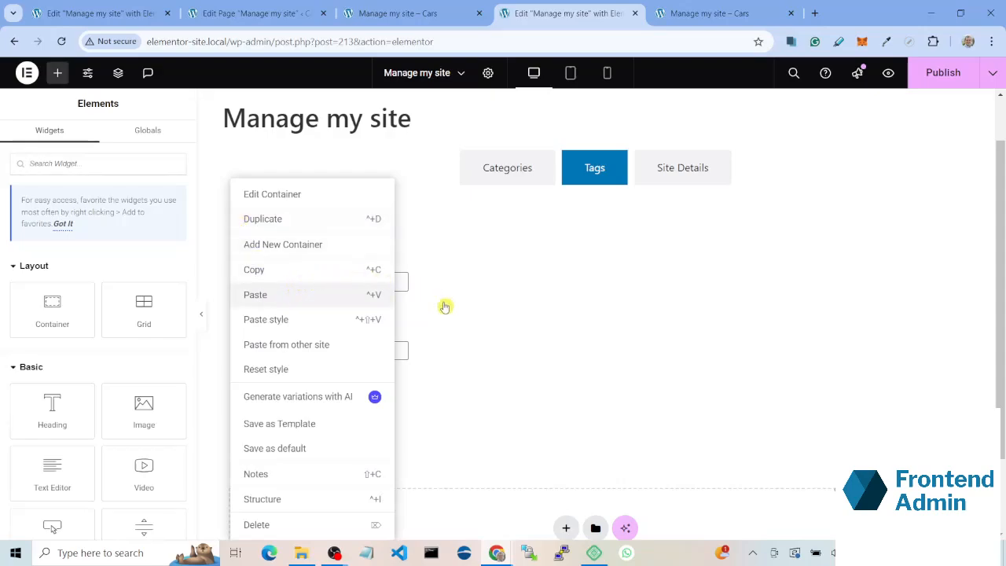
{"action": "left_click", "coordinate": [444, 361]}
{"action": "scroll", "coordinate": [383, 393], "scroll_direction": "down", "scroll_amount": 2}
{"action": "scroll", "coordinate": [380, 390], "scroll_direction": "down", "scroll_amount": 4}
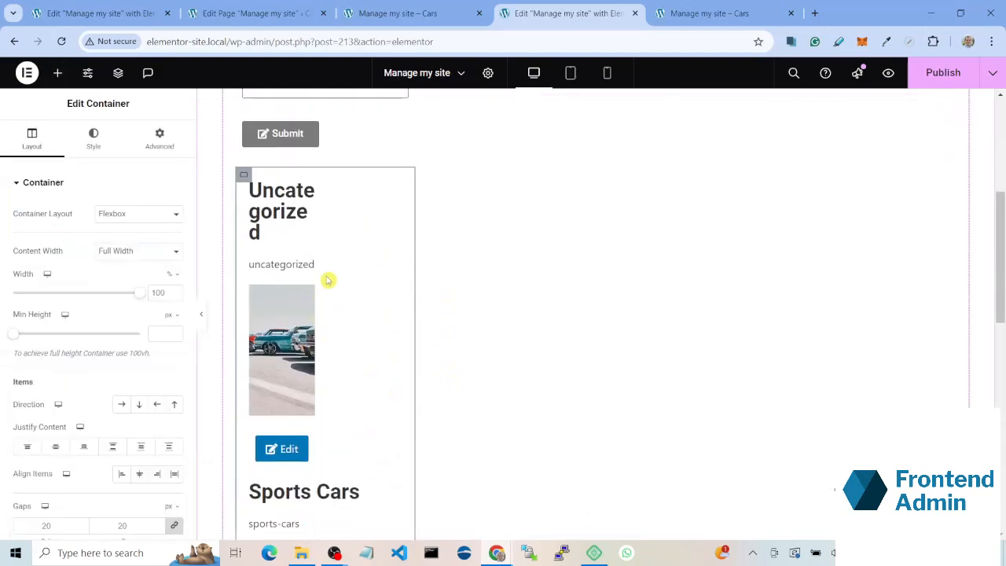
Step: Set the items direction of the Tags section's outer container to Row - horizontal
{"action": "scroll", "coordinate": [411, 330], "scroll_direction": "up", "scroll_amount": 3}
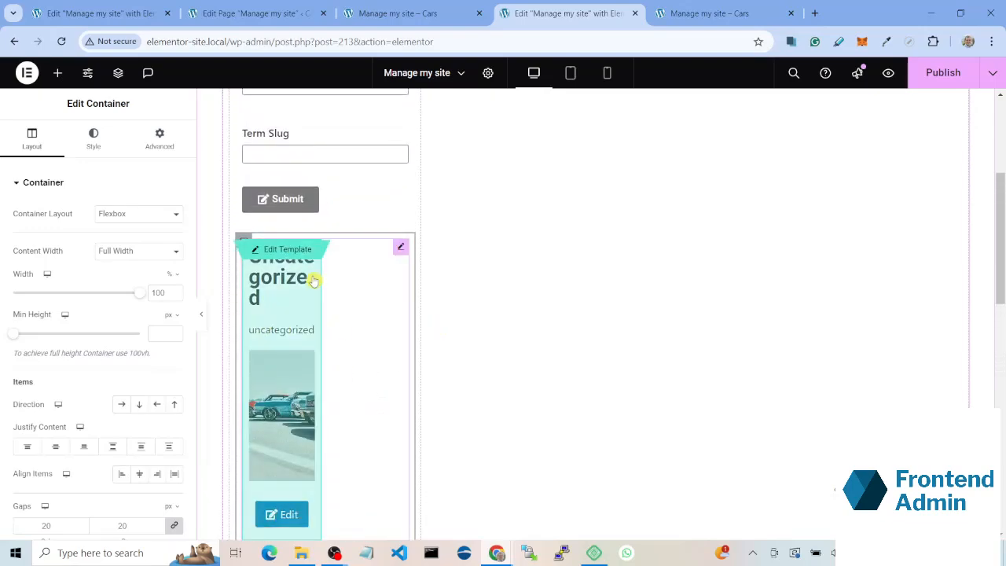
{"action": "scroll", "coordinate": [314, 278], "scroll_direction": "up", "scroll_amount": 3}
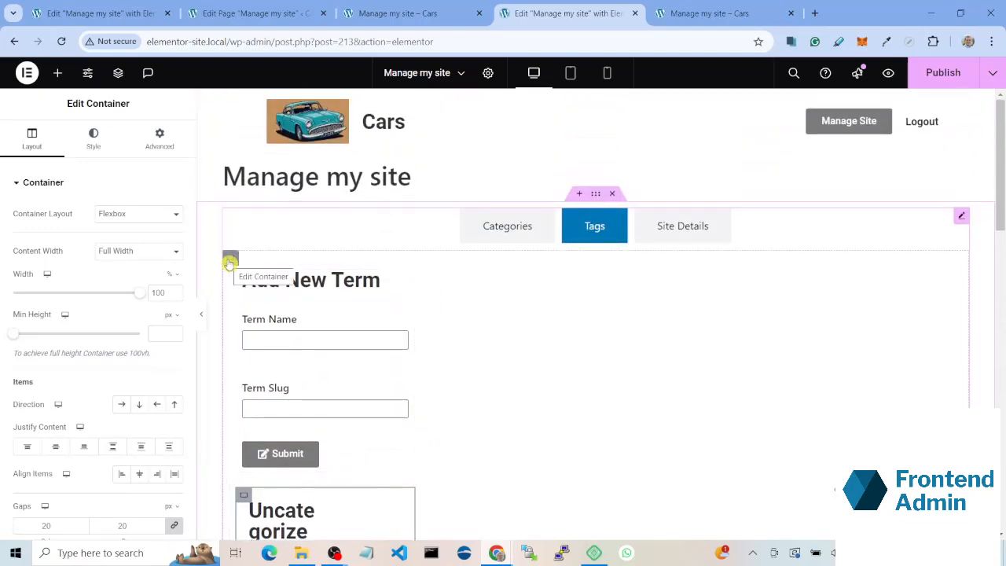
{"action": "left_click", "coordinate": [230, 258]}
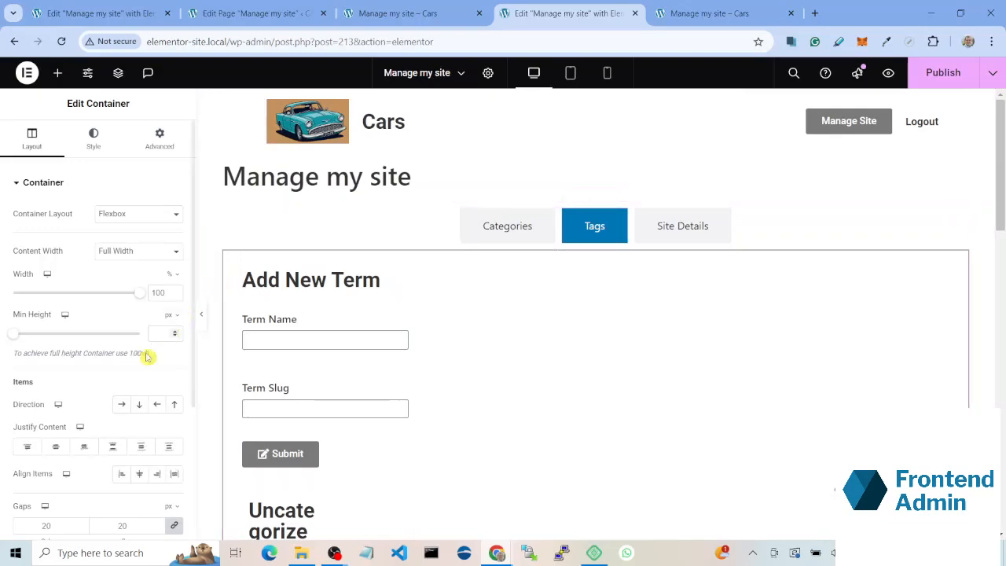
{"action": "left_click", "coordinate": [131, 403]}
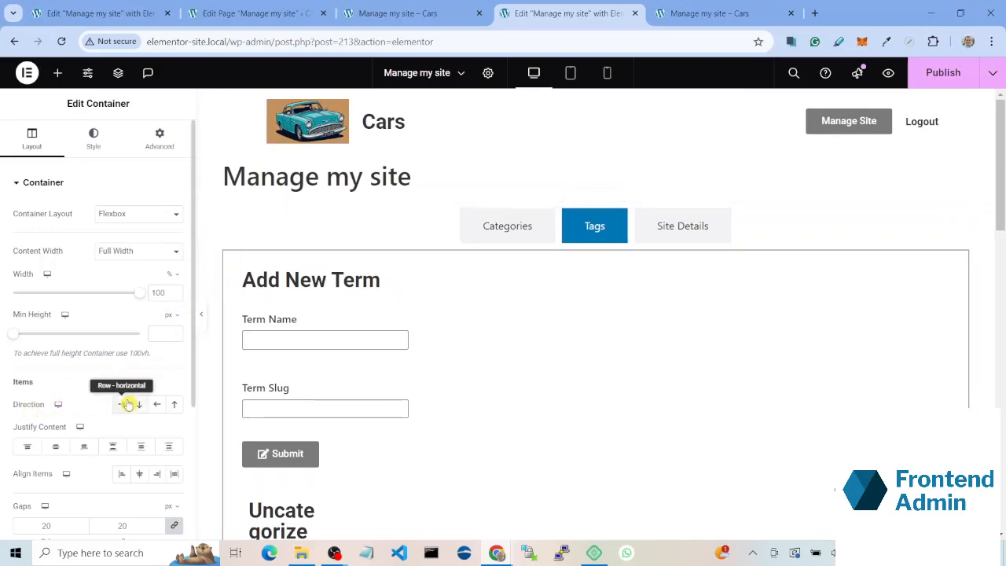
{"action": "left_click", "coordinate": [122, 404]}
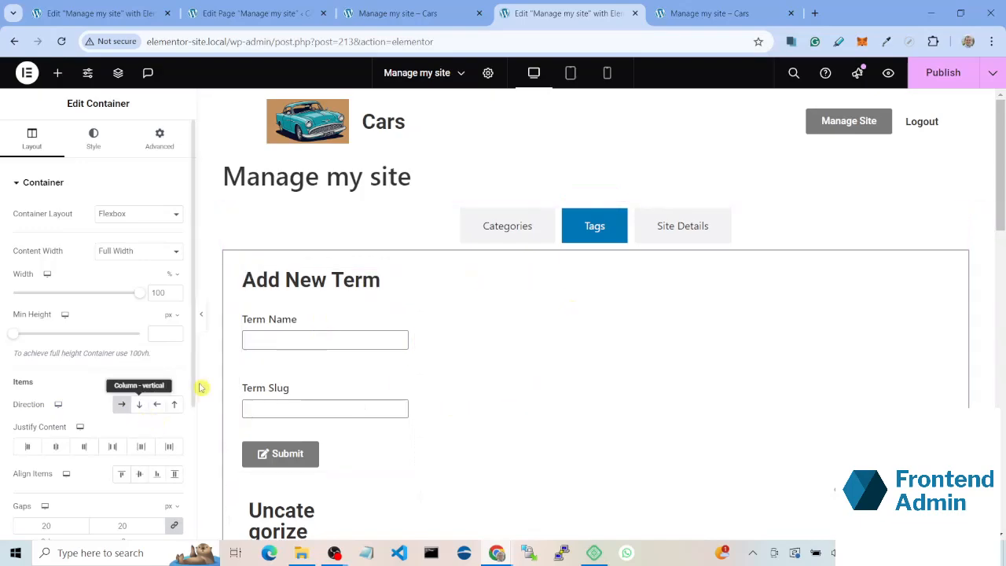
Step: Move the pasted grid container out of the form container to sit beside the Add New Term form
{"action": "scroll", "coordinate": [416, 330], "scroll_direction": "down", "scroll_amount": 3}
{"action": "scroll", "coordinate": [245, 370], "scroll_direction": "up", "scroll_amount": 1}
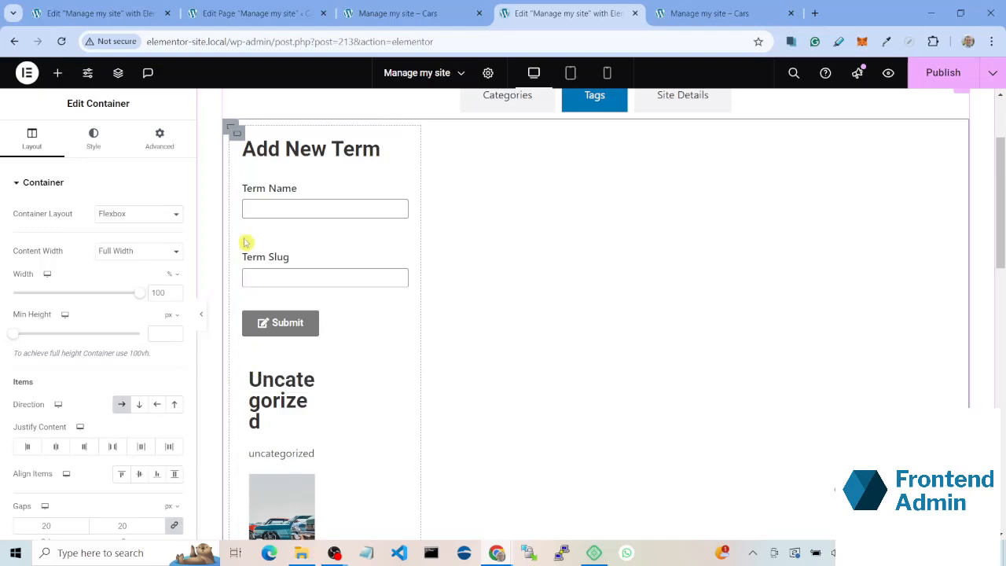
{"action": "left_click_drag", "start_coordinate": [245, 369], "coordinate": [478, 128]}
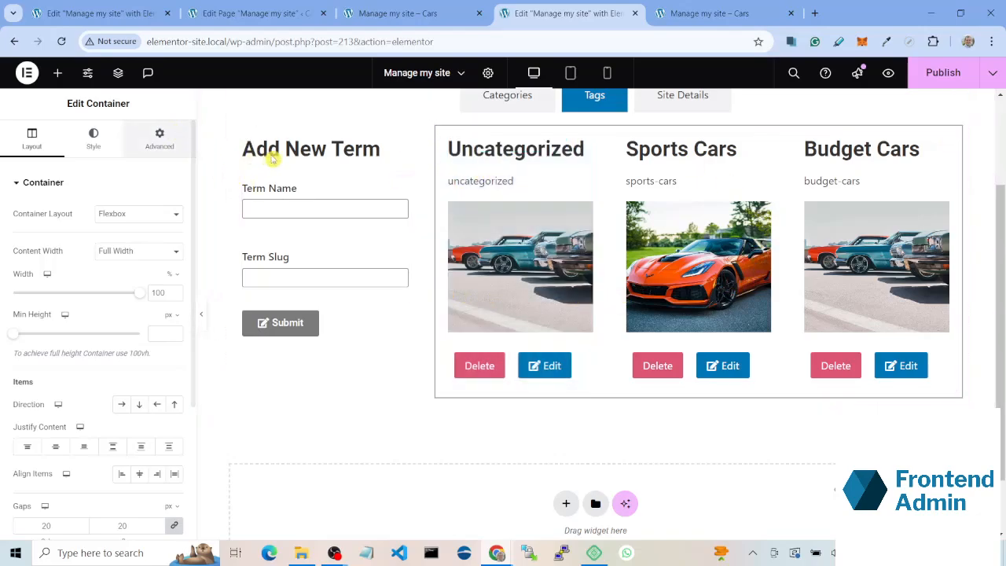
Step: Set the query source of the loop grid in the Tags section to Tags
{"action": "scroll", "coordinate": [288, 197], "scroll_direction": "up", "scroll_amount": 1}
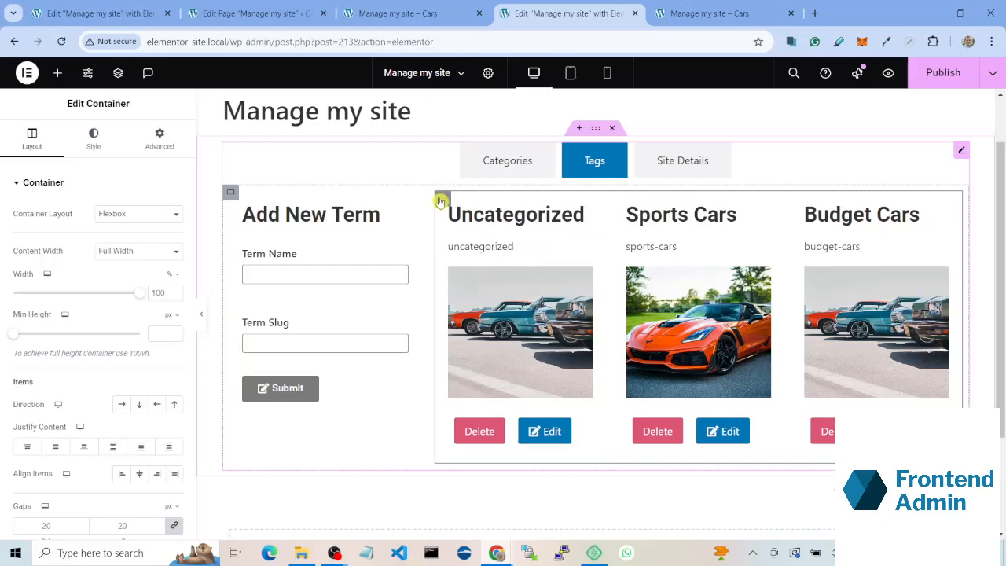
{"action": "left_click", "coordinate": [745, 228]}
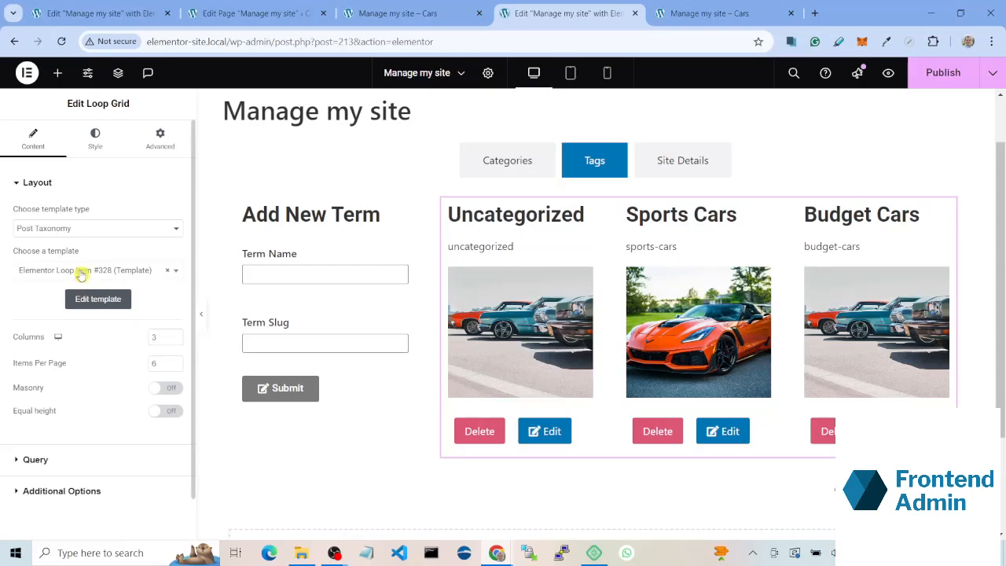
{"action": "left_click", "coordinate": [95, 467]}
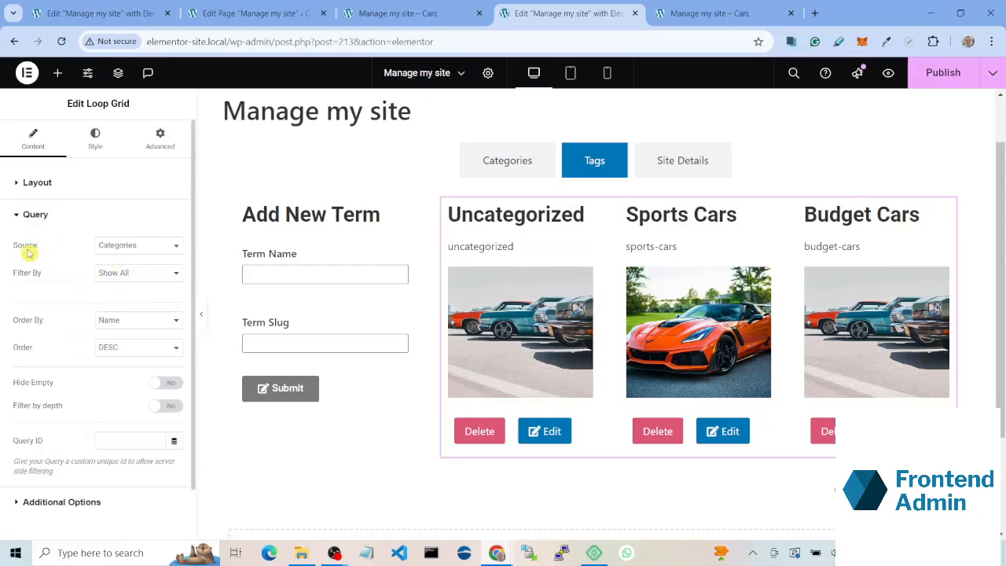
{"action": "left_click", "coordinate": [135, 244]}
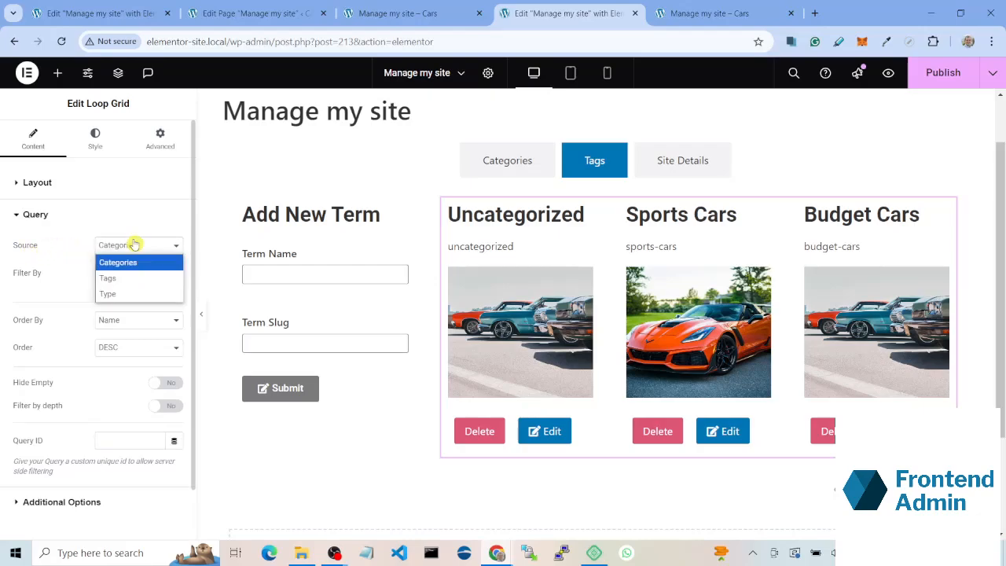
{"action": "left_click", "coordinate": [138, 283]}
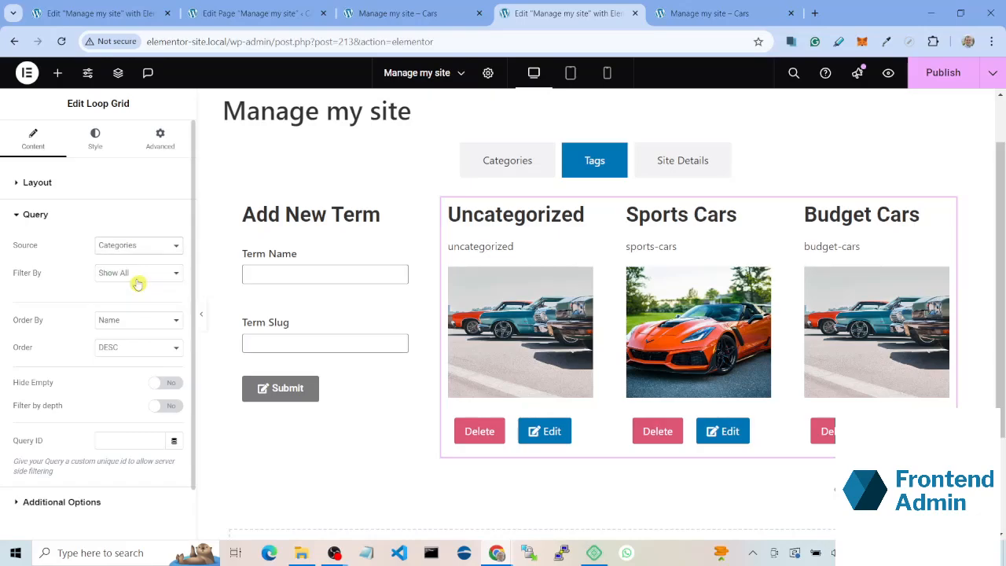
{"action": "left_click", "coordinate": [147, 245]}
{"action": "left_click", "coordinate": [149, 277]}
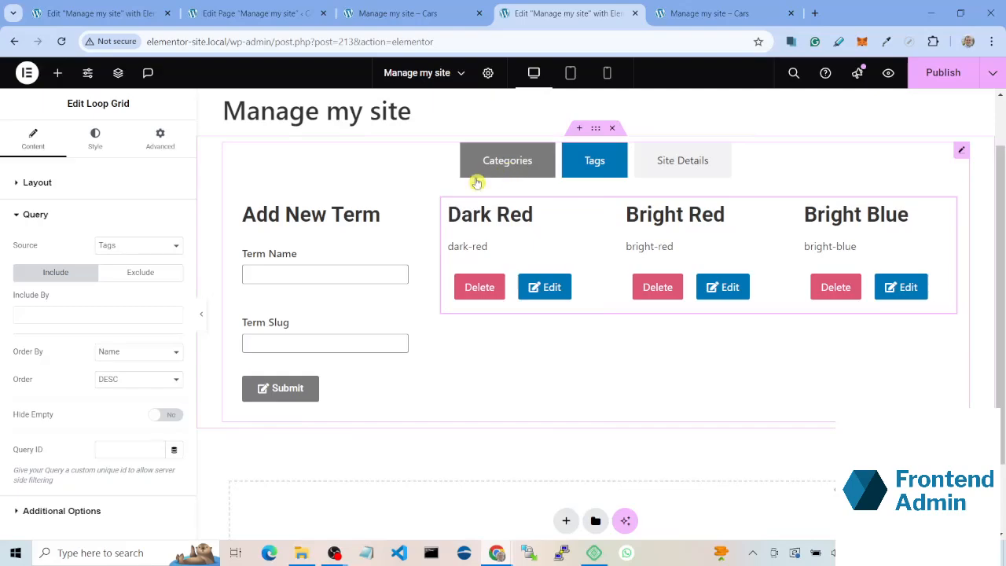
{"action": "scroll", "coordinate": [346, 369], "scroll_direction": "down", "scroll_amount": 1}
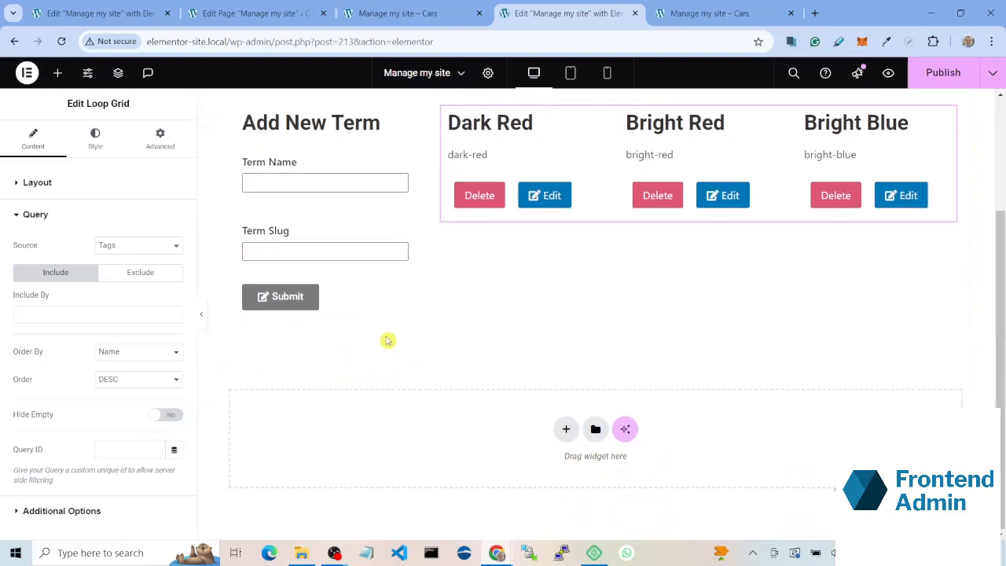
{"action": "scroll", "coordinate": [388, 341], "scroll_direction": "up", "scroll_amount": 2}
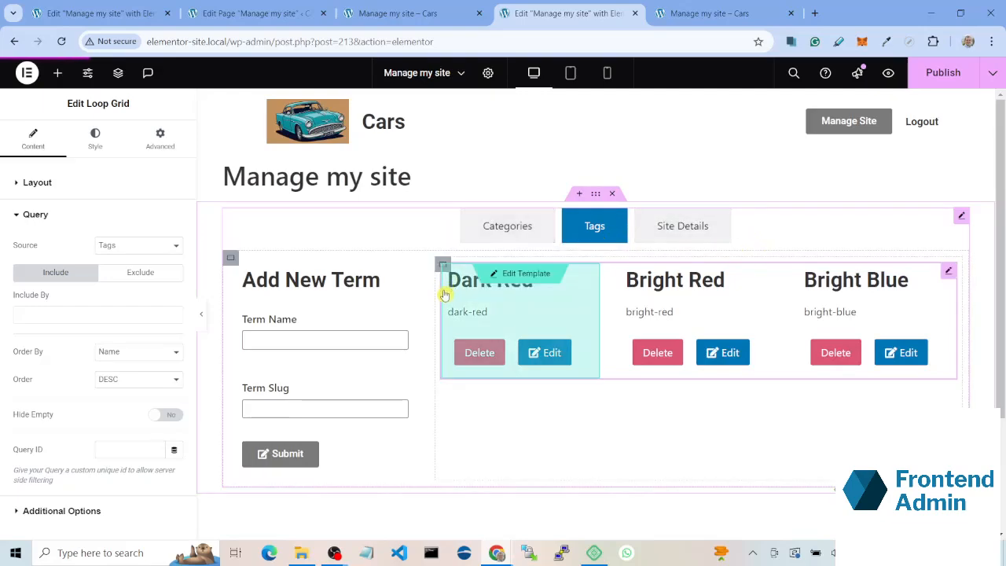
{"action": "scroll", "coordinate": [634, 407], "scroll_direction": "down", "scroll_amount": 1}
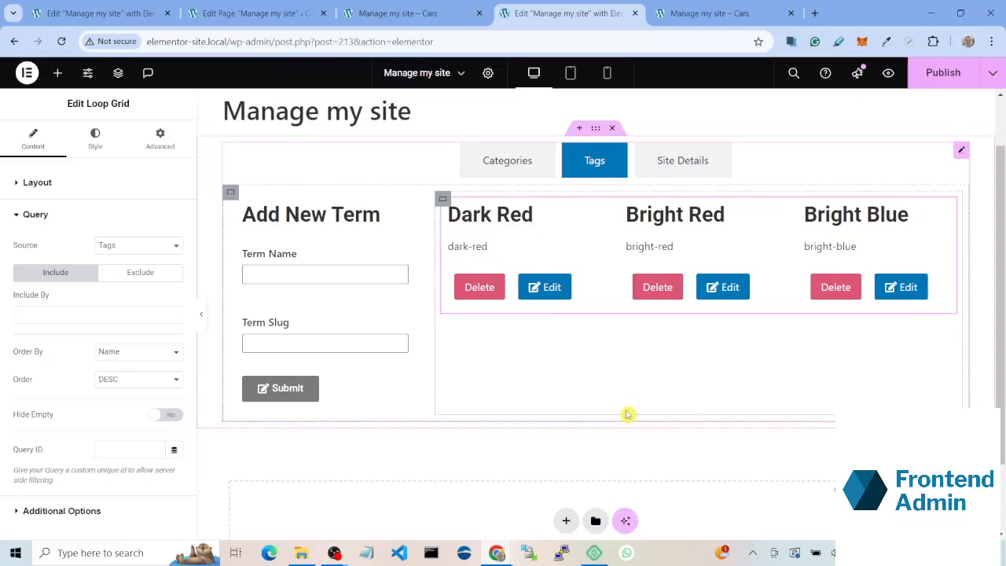
Step: Find the Edit Site Form widget and place it in the empty container of the Site Details section
{"action": "scroll", "coordinate": [627, 414], "scroll_direction": "up", "scroll_amount": 1}
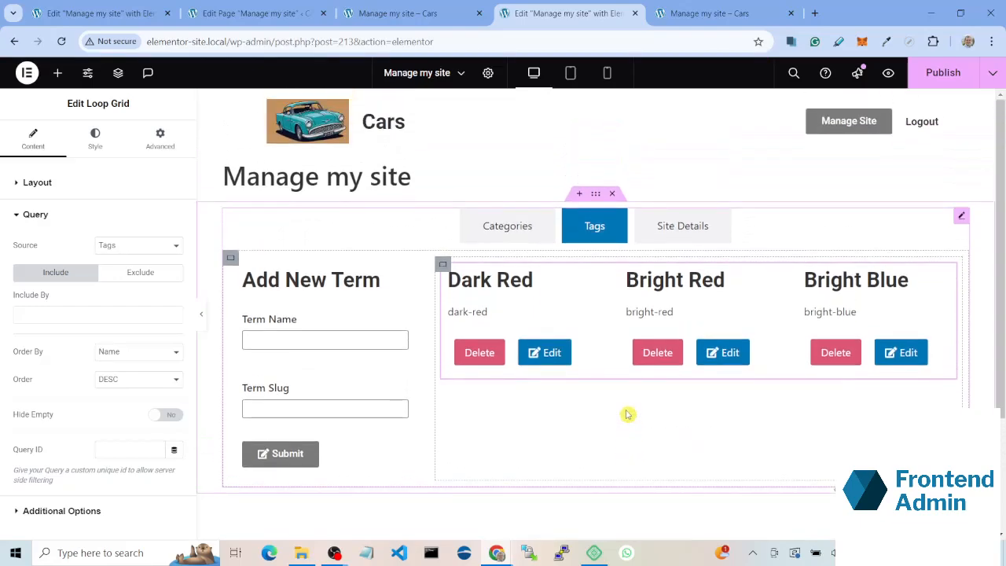
{"action": "left_click", "coordinate": [658, 234]}
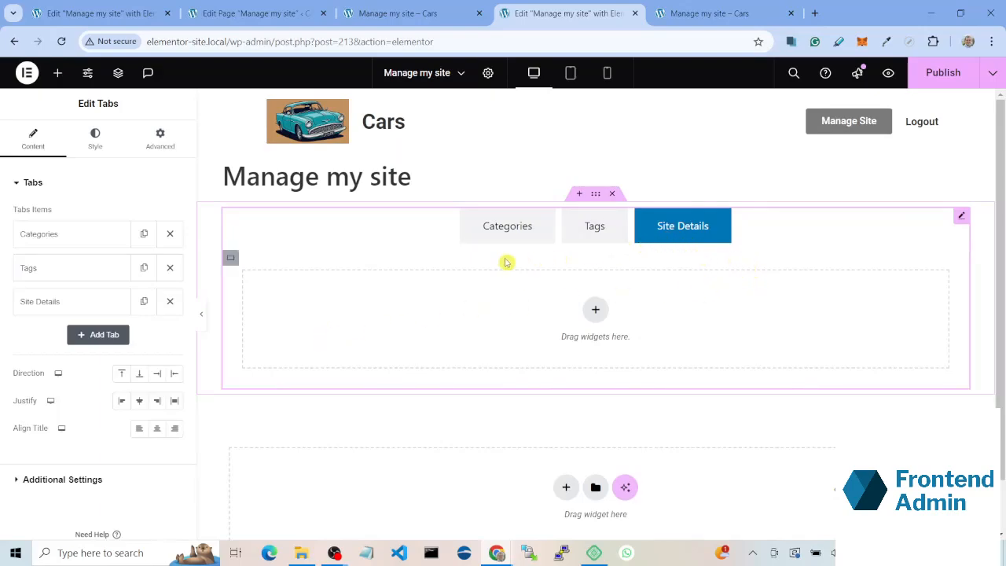
{"action": "left_click", "coordinate": [60, 76]}
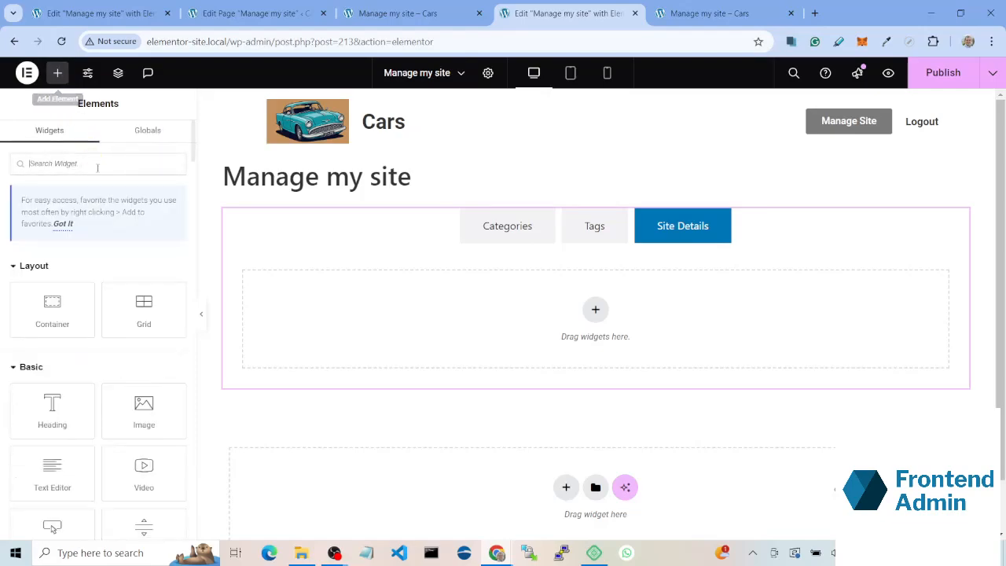
{"action": "type", "text": "edit site"}
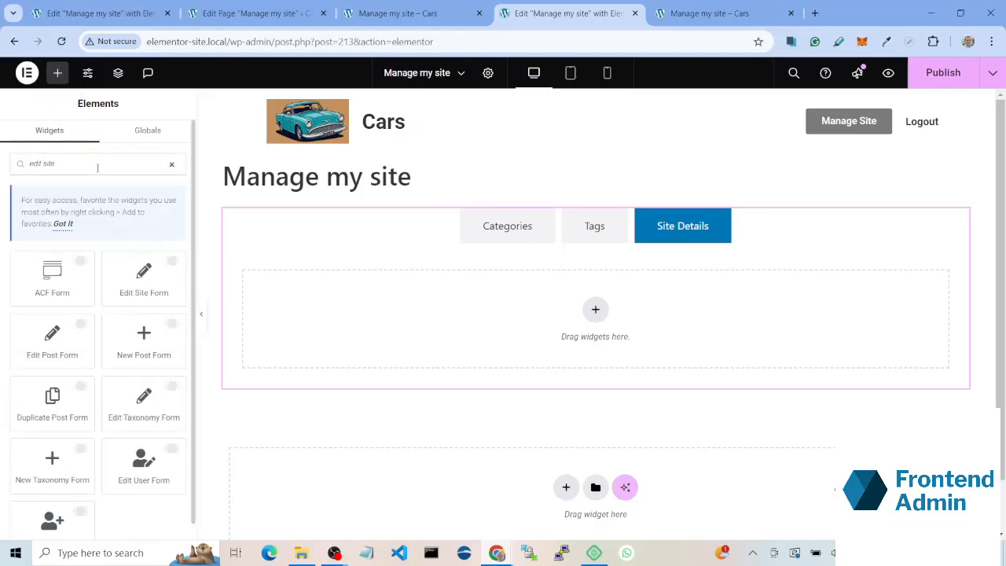
{"action": "left_click_drag", "start_coordinate": [137, 281], "coordinate": [451, 300]}
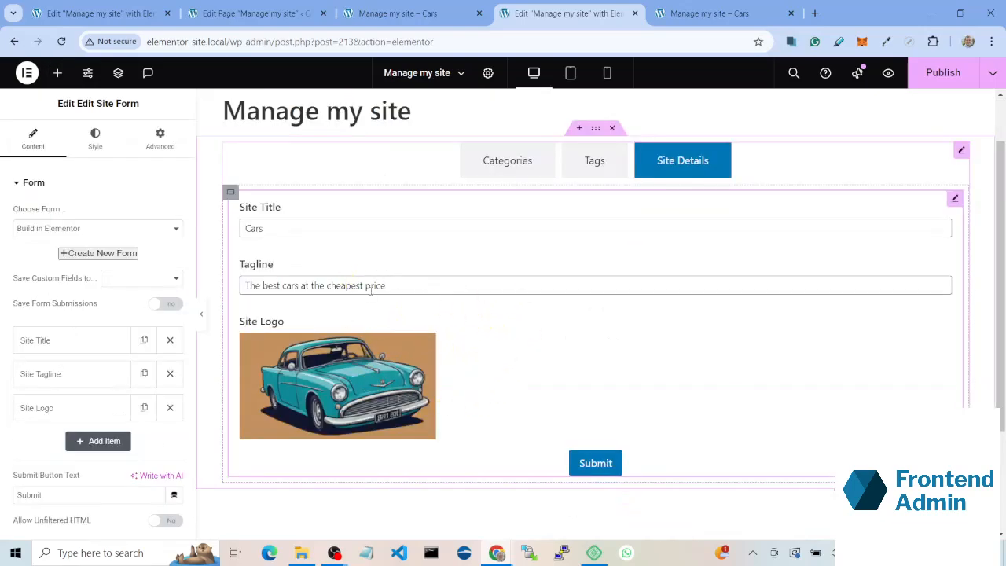
Step: Add an ACF Fields item to the Edit Site Form and choose the Price field from Post Meta for it
{"action": "mouse_move", "coordinate": [278, 340]}
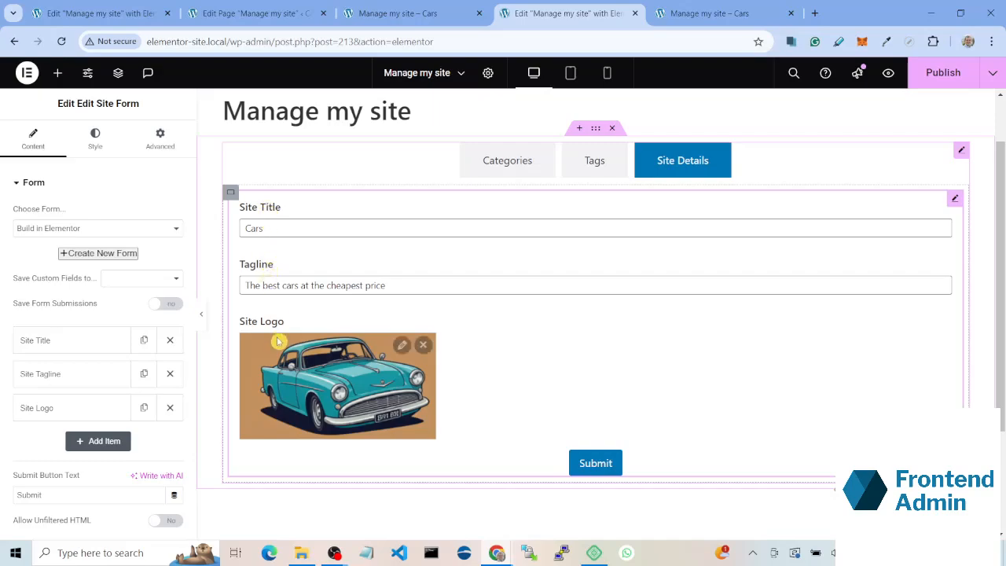
{"action": "scroll", "coordinate": [78, 416], "scroll_direction": "down", "scroll_amount": 1}
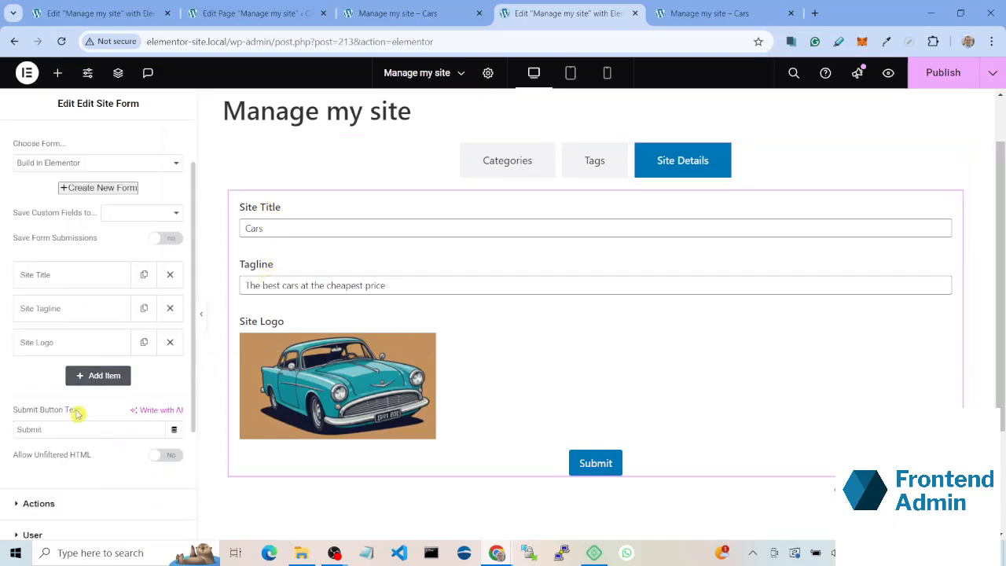
{"action": "left_click", "coordinate": [80, 378]}
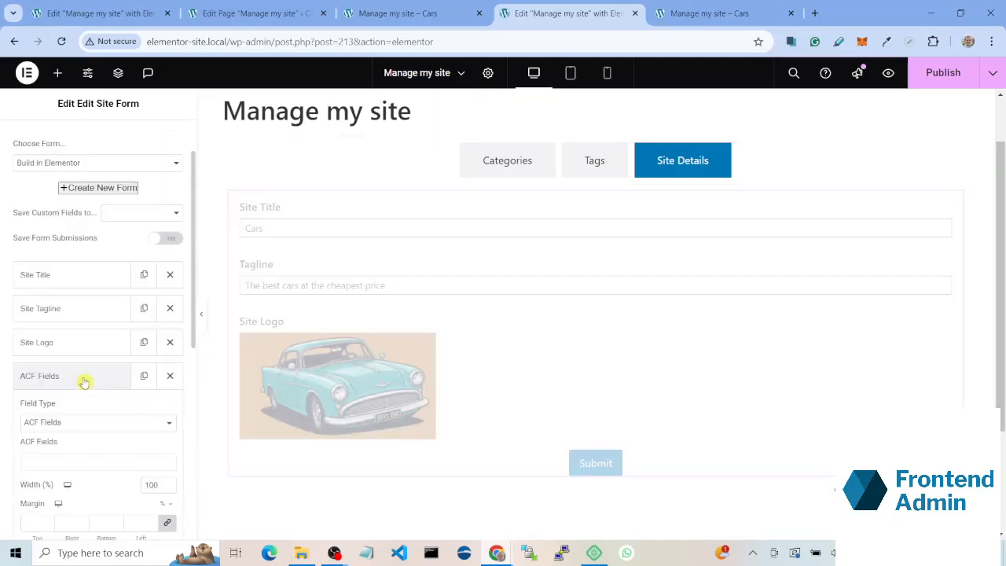
{"action": "left_click", "coordinate": [89, 425]}
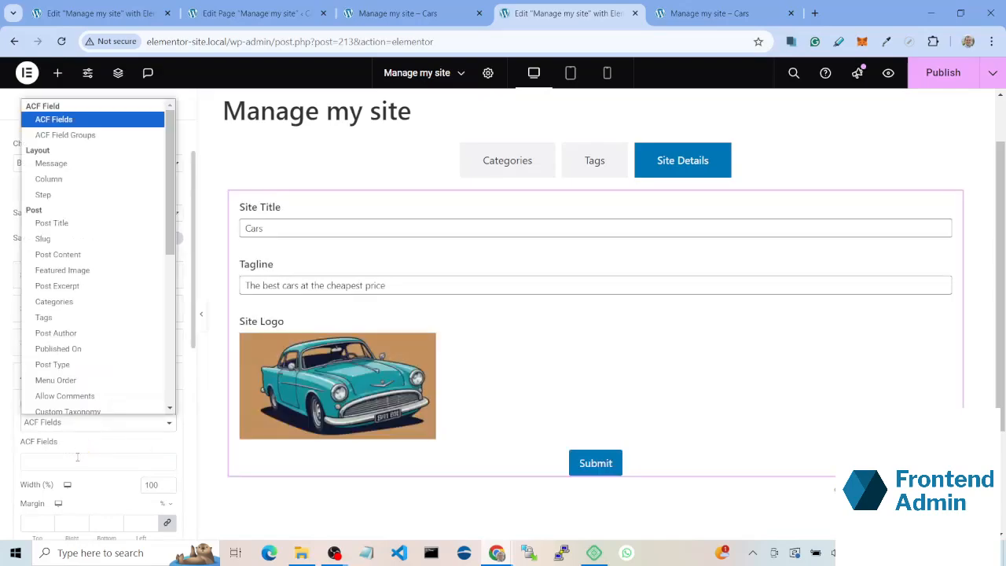
{"action": "left_click", "coordinate": [79, 451]}
{"action": "left_click", "coordinate": [75, 459]}
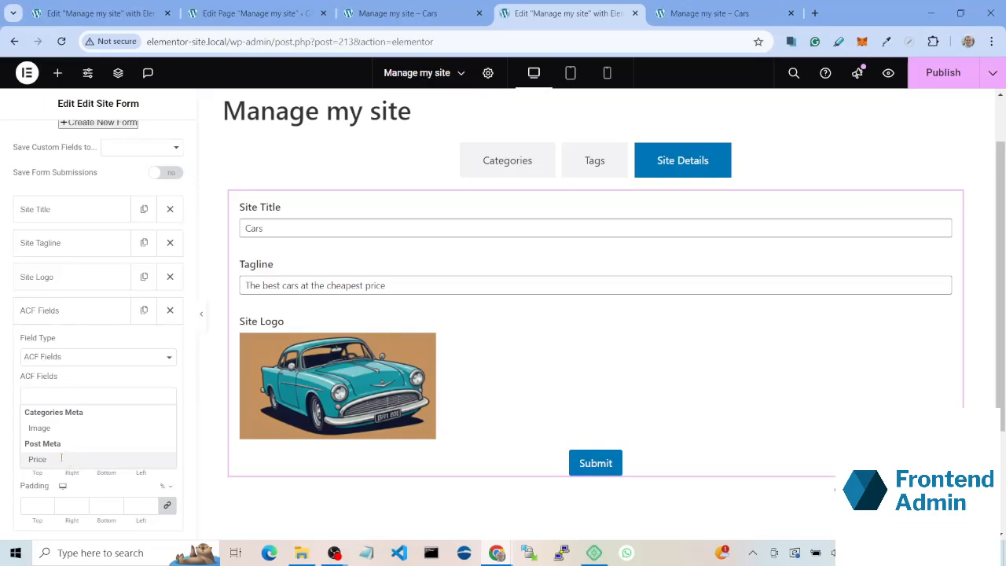
{"action": "left_click", "coordinate": [61, 458]}
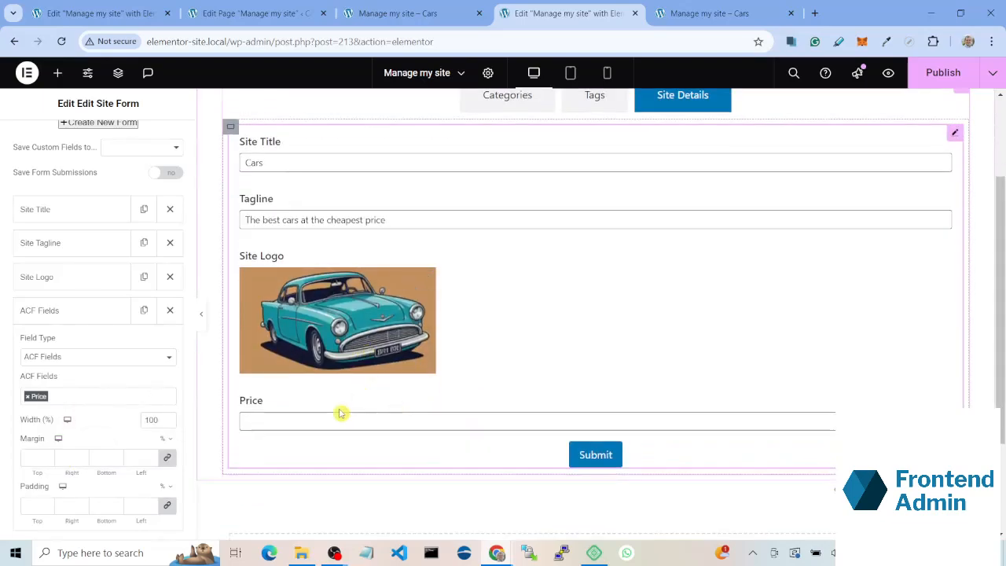
Step: Set the Edit Site Form to save its custom fields to Site Options
{"action": "scroll", "coordinate": [111, 407], "scroll_direction": "down", "scroll_amount": 1}
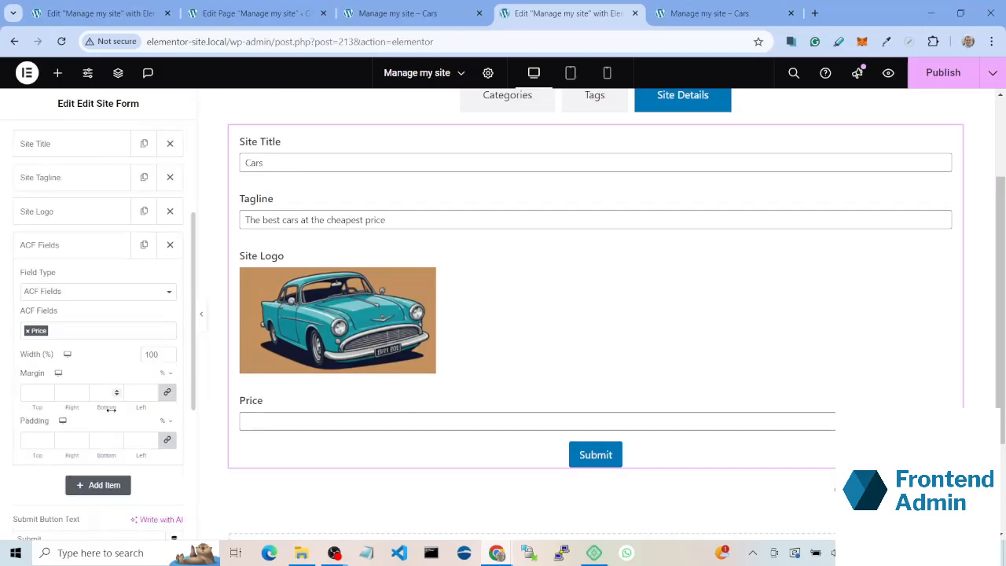
{"action": "scroll", "coordinate": [99, 395], "scroll_direction": "up", "scroll_amount": 2}
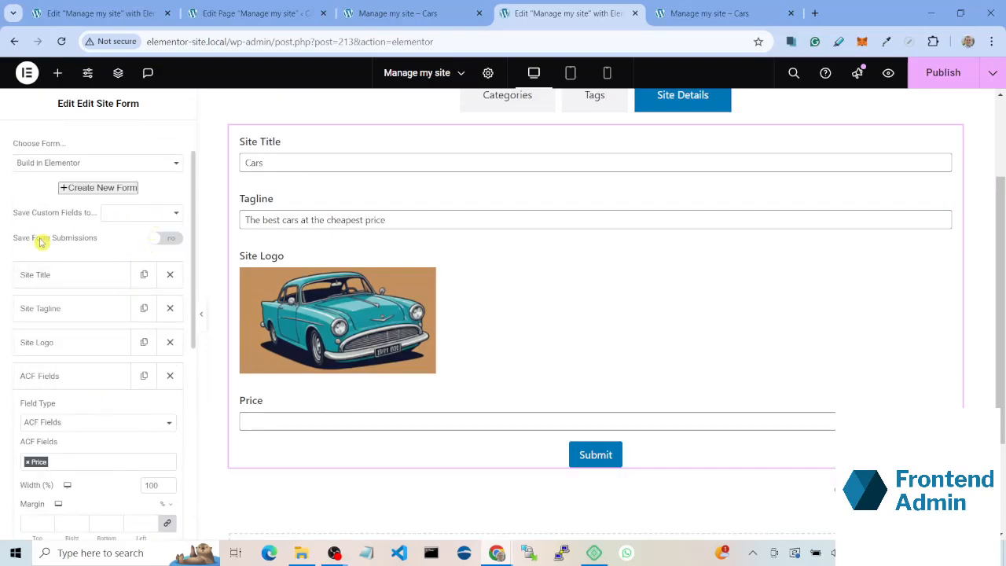
{"action": "left_click", "coordinate": [124, 212]}
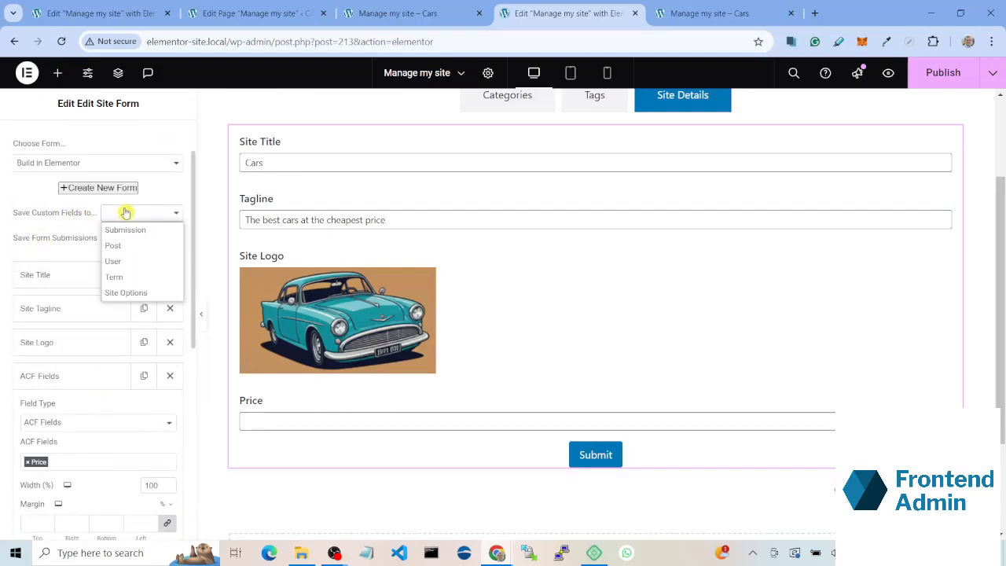
{"action": "left_click", "coordinate": [118, 292]}
Step: Show the Categories section in the editor and switch to the frontend Manage my site page
{"action": "left_click", "coordinate": [704, 298]}
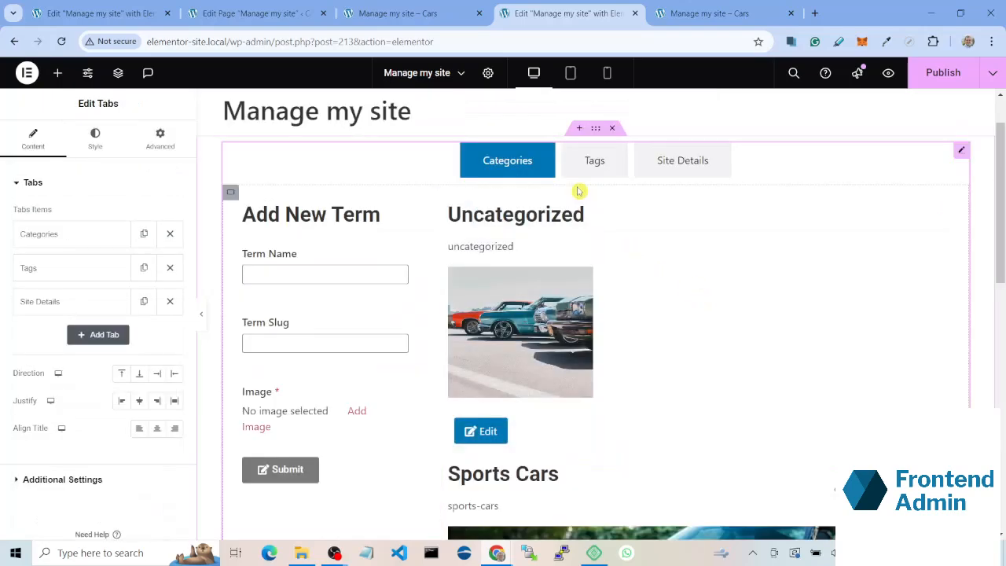
{"action": "key", "text": "ctrl+Page_Up"}
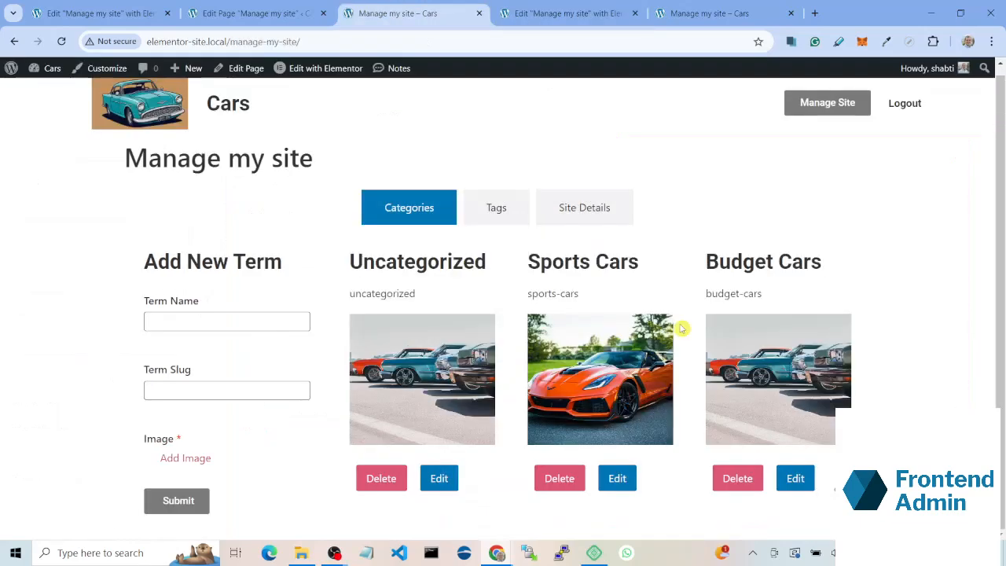